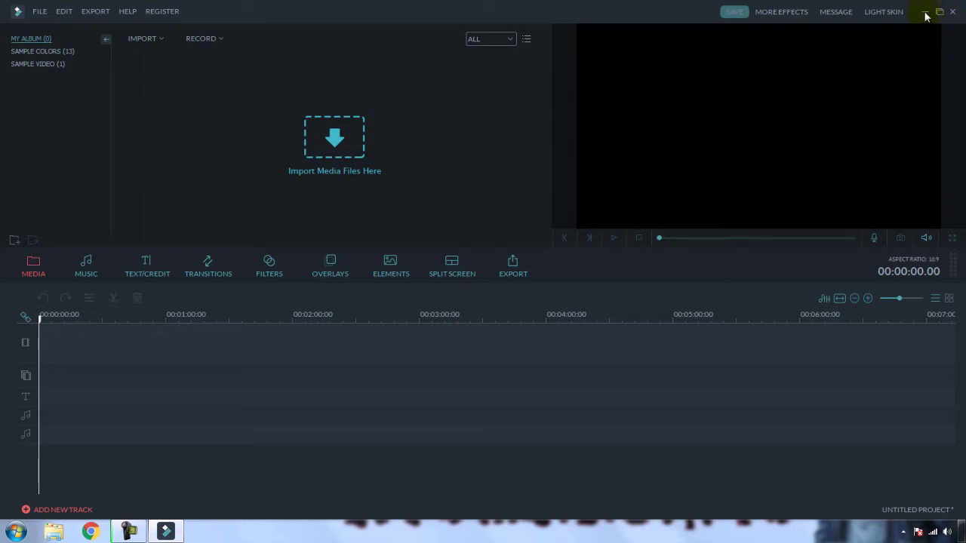
click(925, 12)
click(165, 532)
click(38, 12)
mouse_move(83, 16)
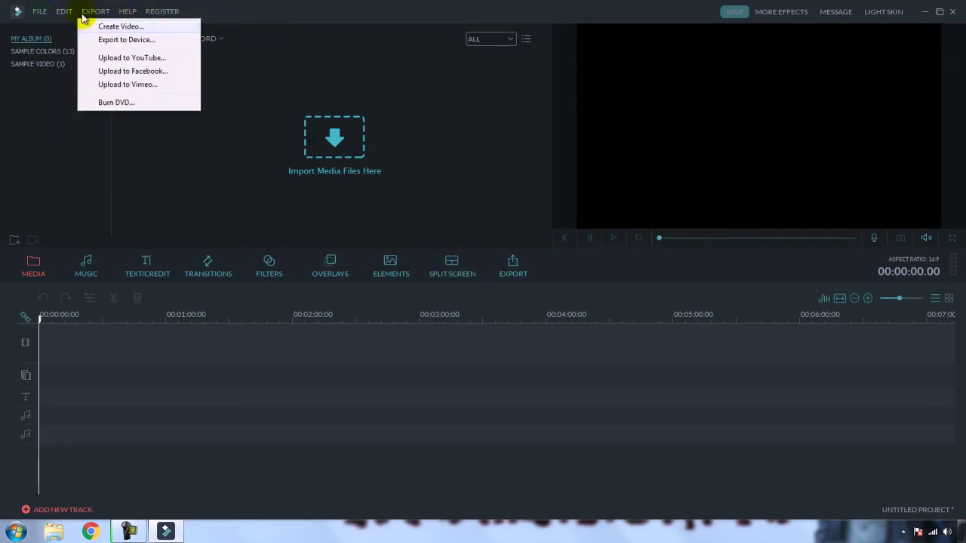
click(223, 165)
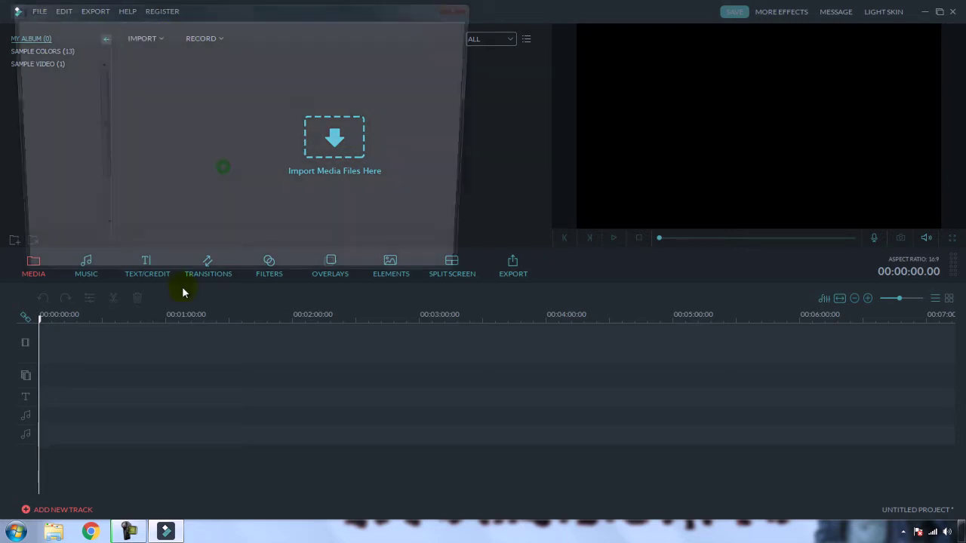
click(438, 268)
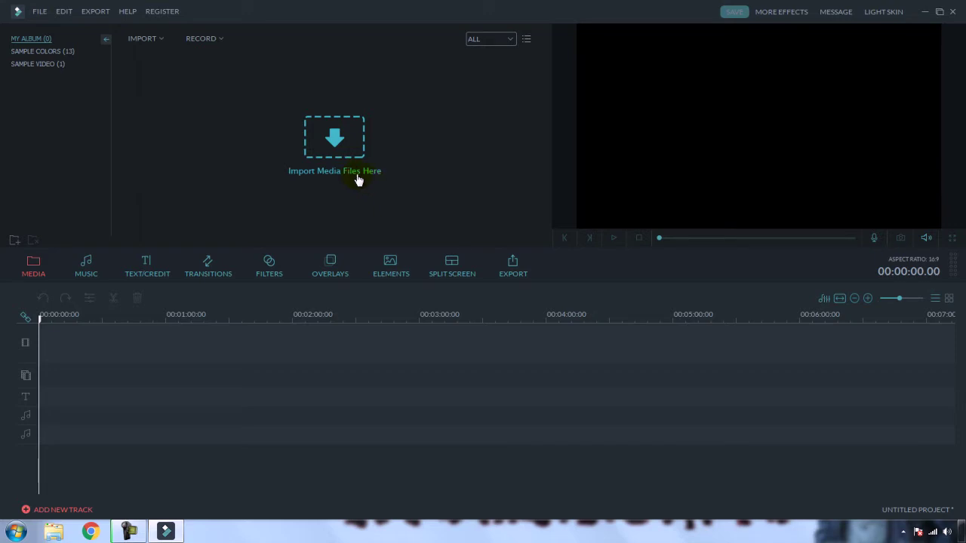
Step: Import Thunderstorm - 10745 and Flowers - 5060 into the Filmora album through the Open dialog
click(322, 153)
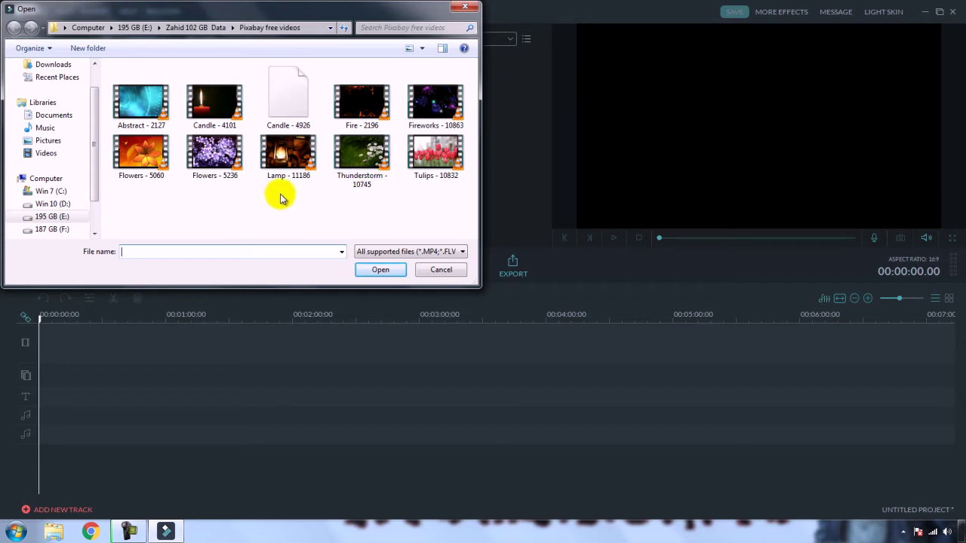
click(344, 162)
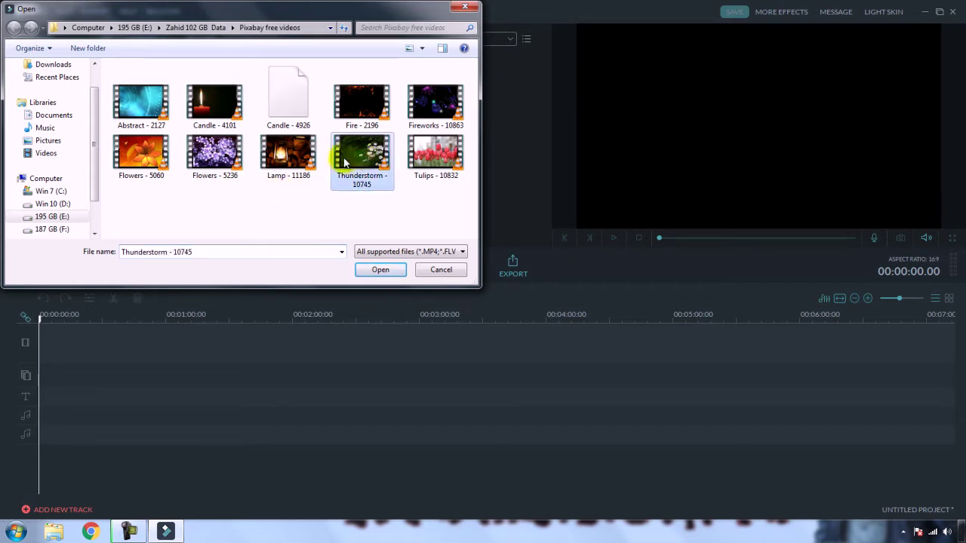
ctrl+click(141, 154)
click(380, 269)
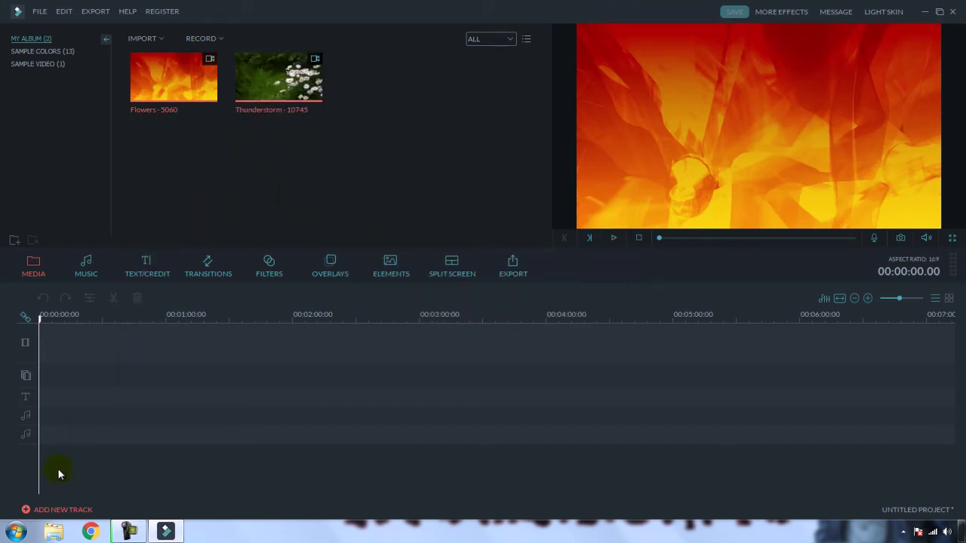
click(53, 532)
Step: Open E:\Zahid 102 GB Data\Pixabay free videos and drag Flowers - 5236 into Filmora
click(106, 239)
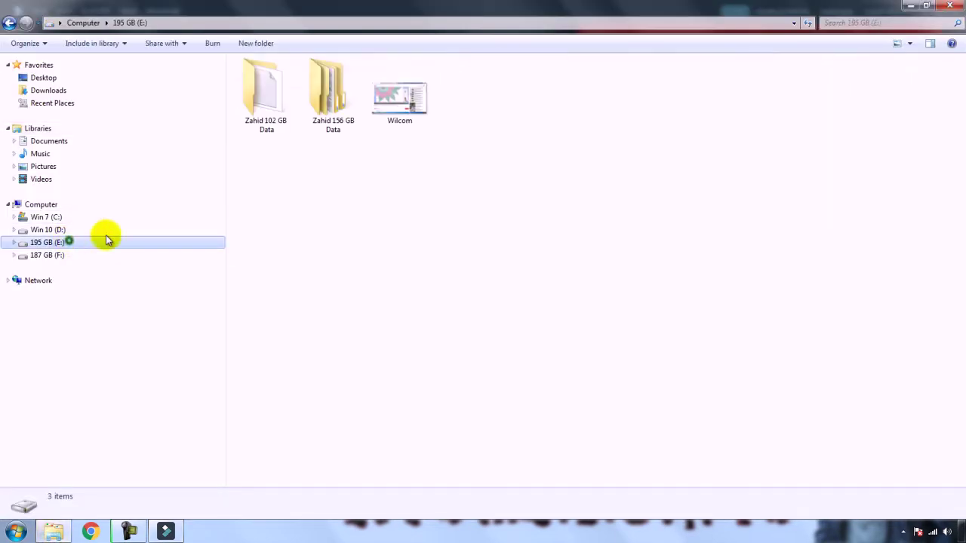
double_click(264, 102)
double_click(721, 108)
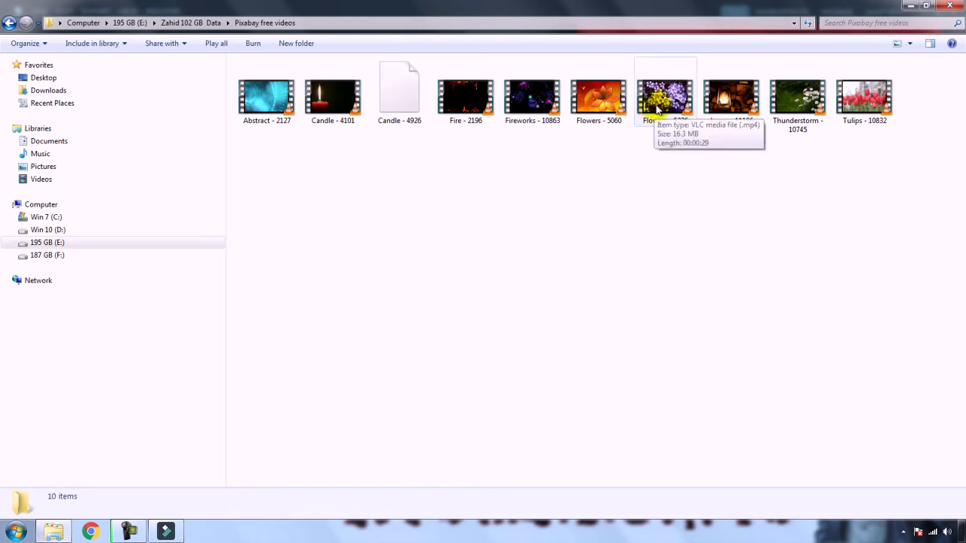
drag(664, 99, 406, 163)
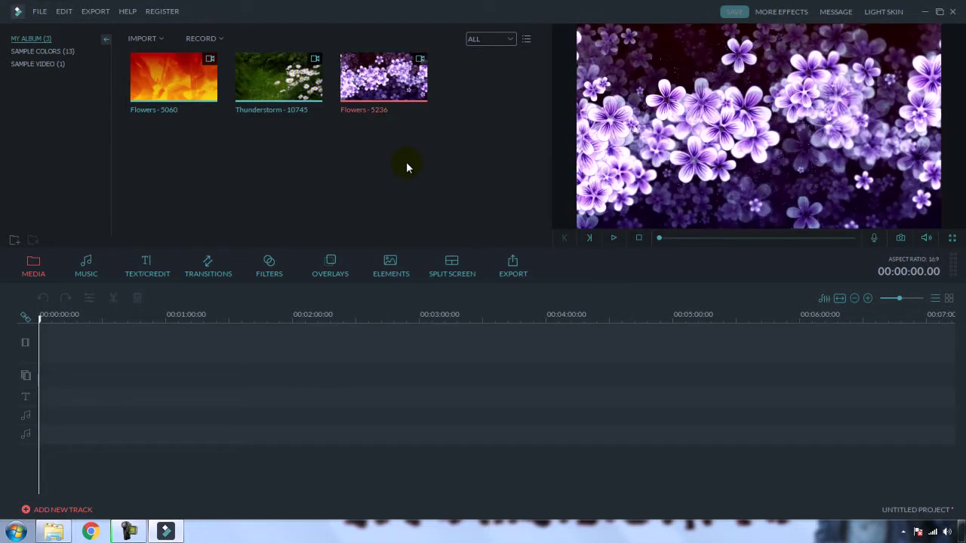
Step: Drag Tulips - 10832 from Explorer onto the start of the Filmora timeline
click(53, 532)
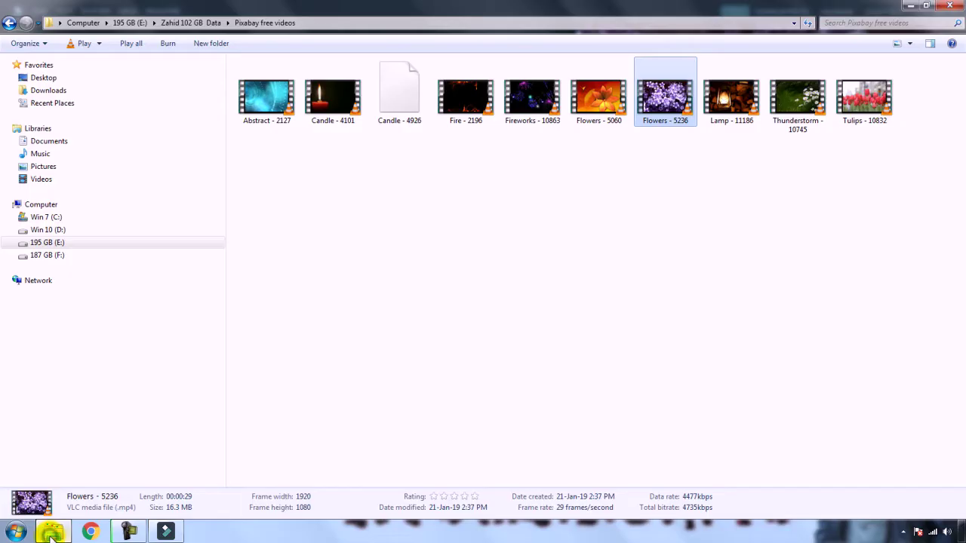
click(181, 533)
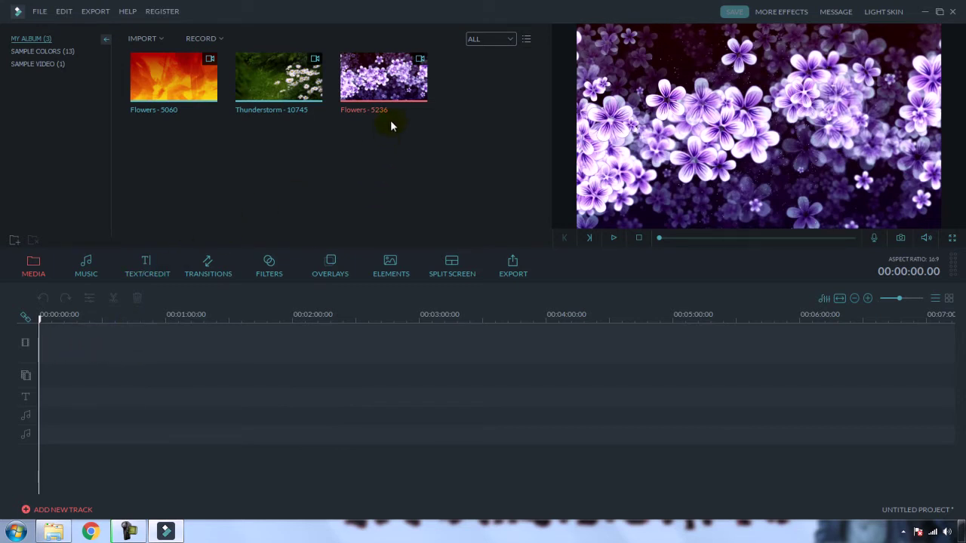
click(54, 531)
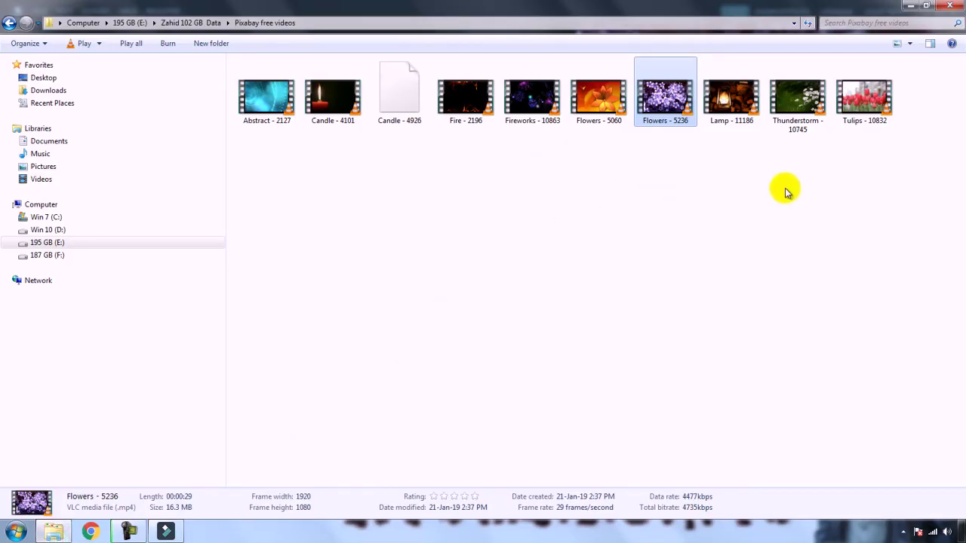
drag(866, 108, 116, 350)
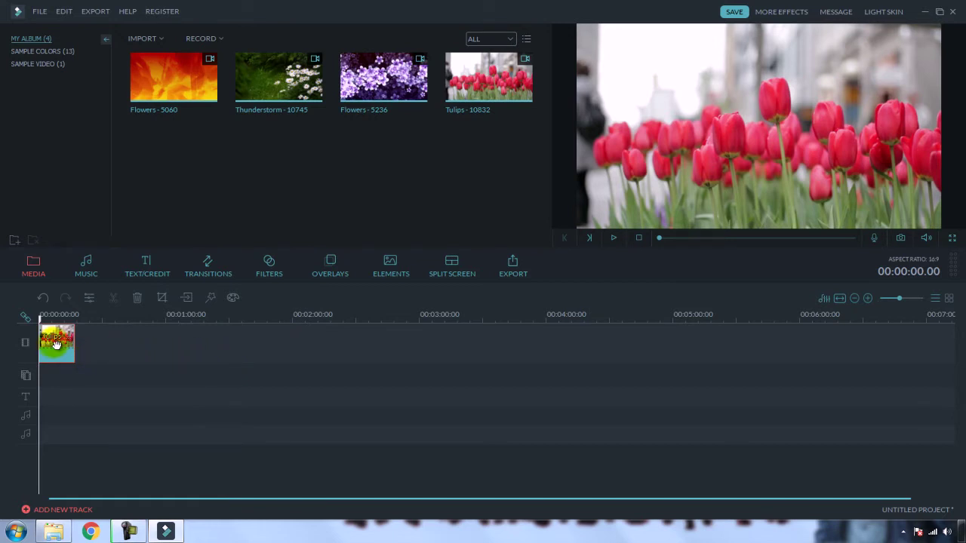
Step: Open the Tulips clip's editing settings and close them without changes
right_click(55, 344)
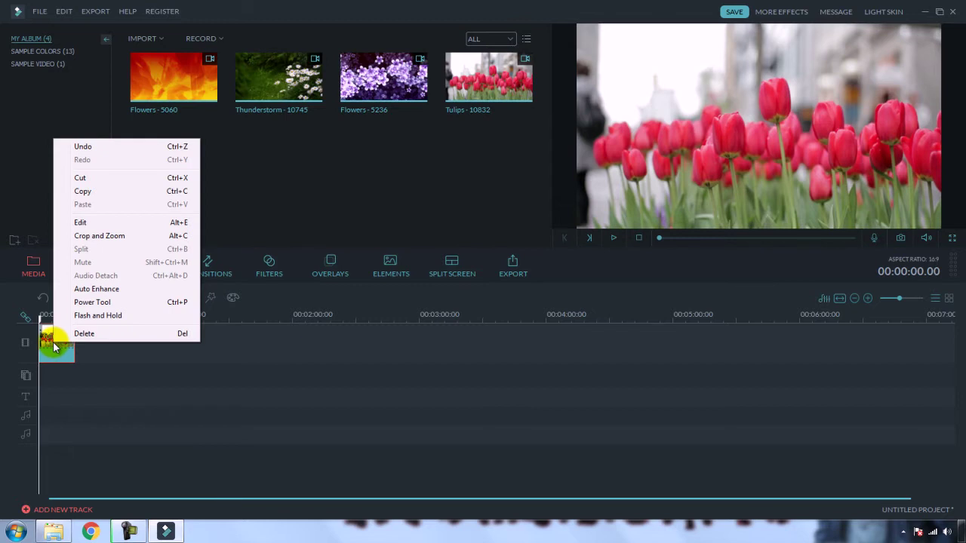
click(90, 223)
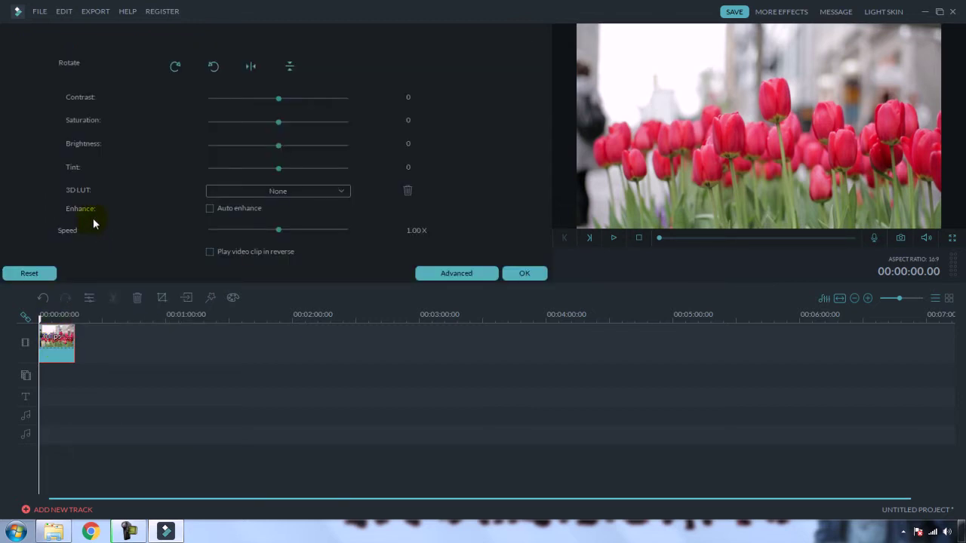
click(525, 274)
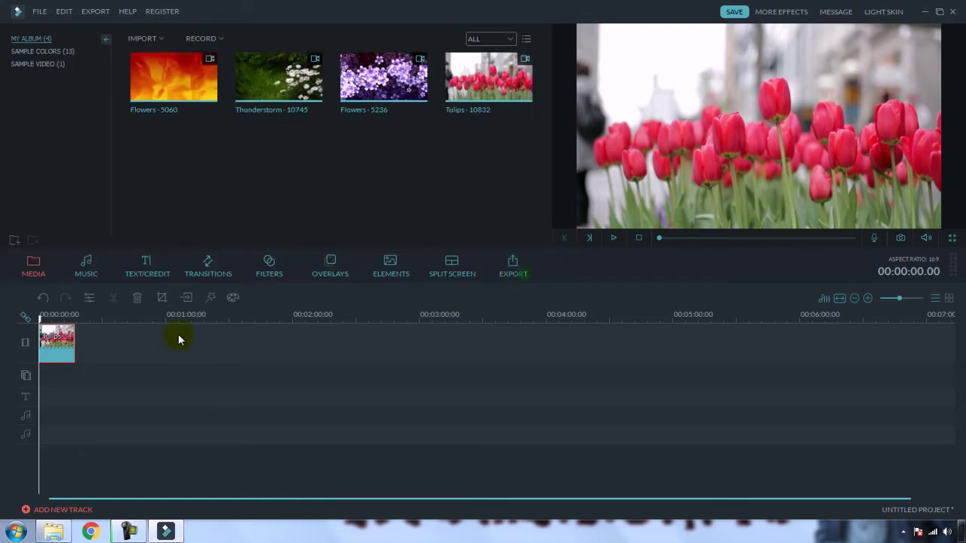
Step: Copy the Tulips clip and paste a second copy right after the first
right_click(61, 337)
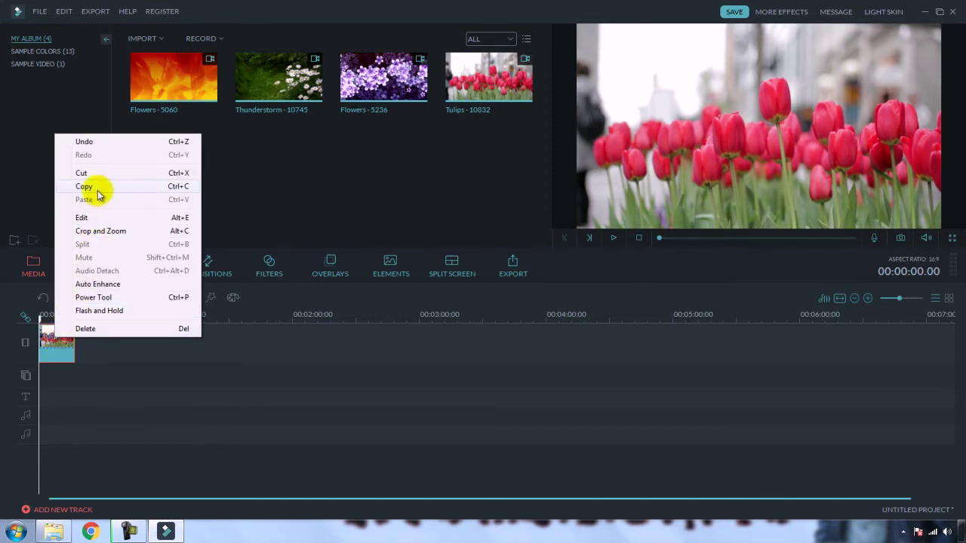
click(97, 187)
click(90, 314)
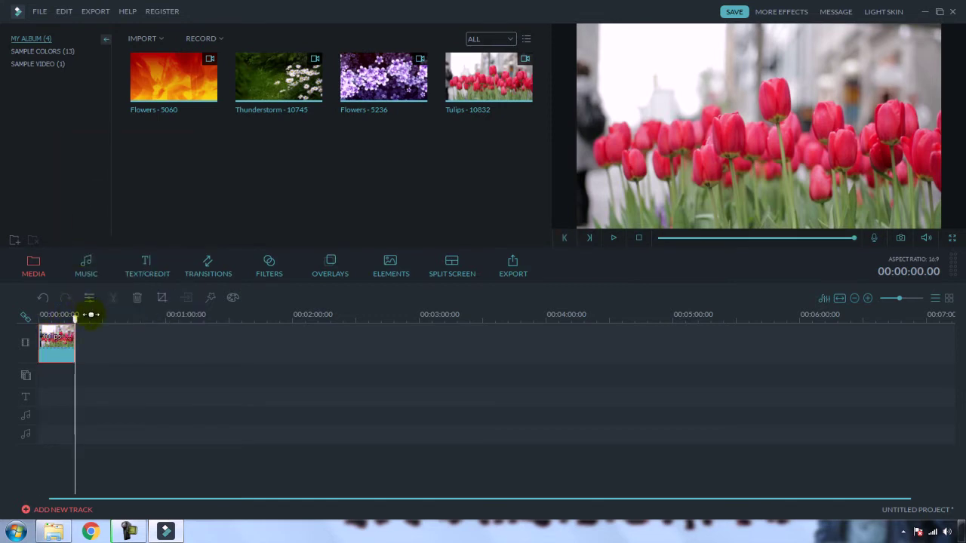
key(ctrl+v)
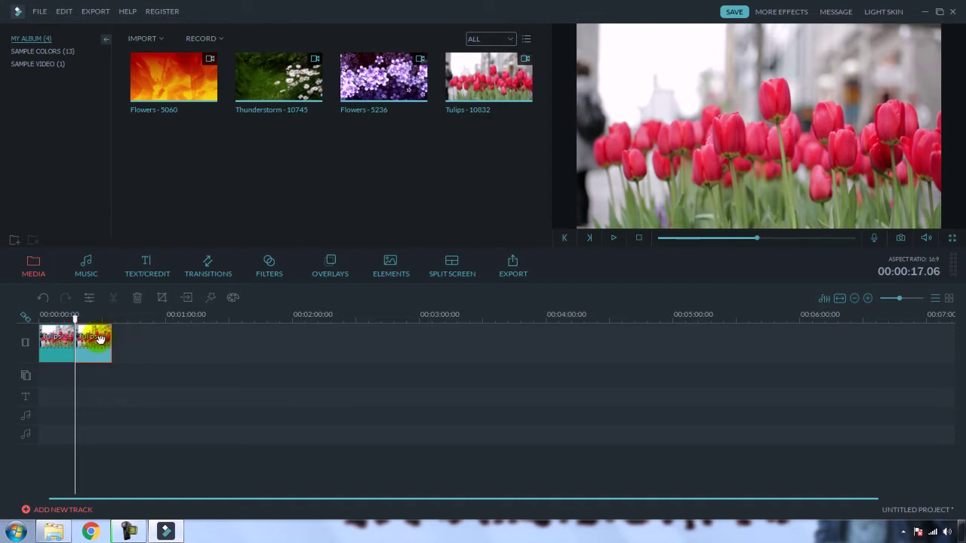
click(54, 315)
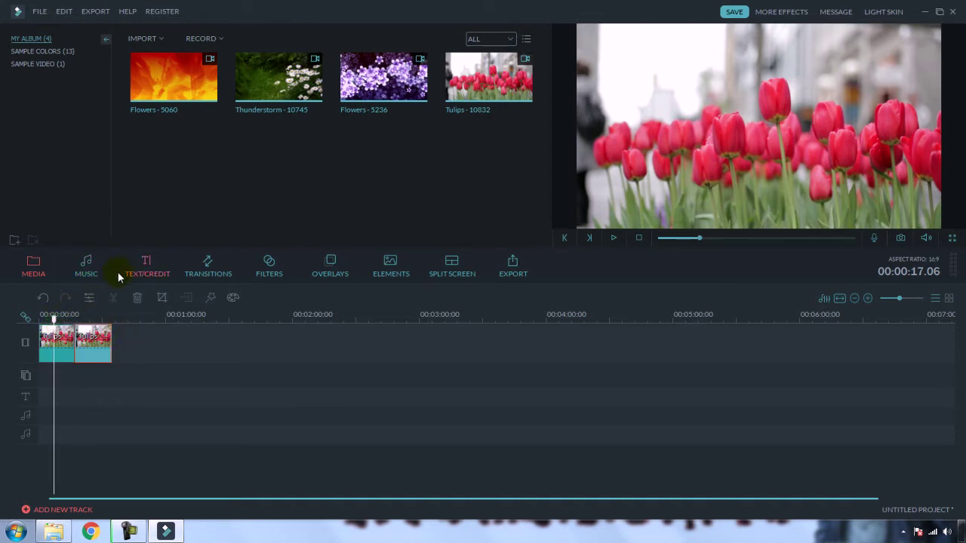
right_click(55, 337)
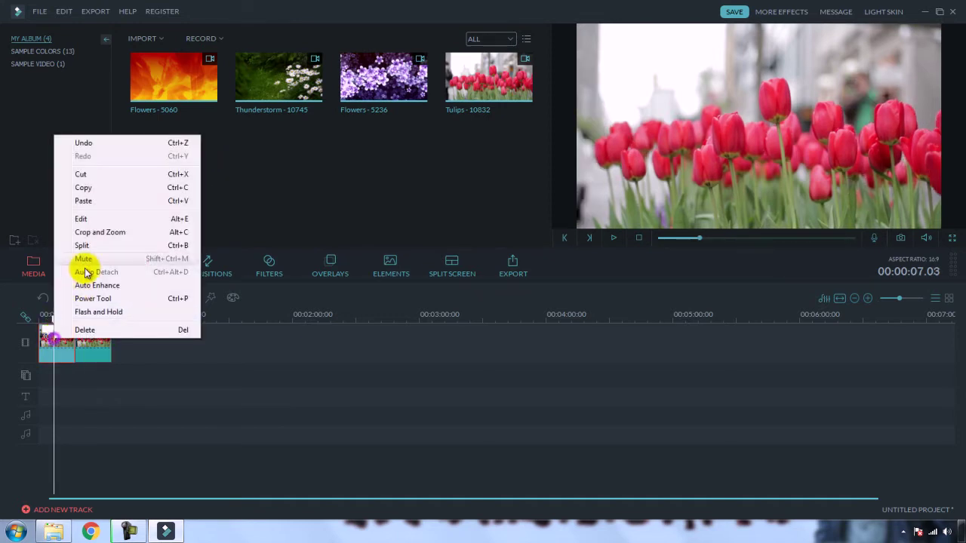
Step: Use the Edit panel sliders to give the first Tulips clip contrast 3, saturation -7, brightness 13, tint -36
click(88, 218)
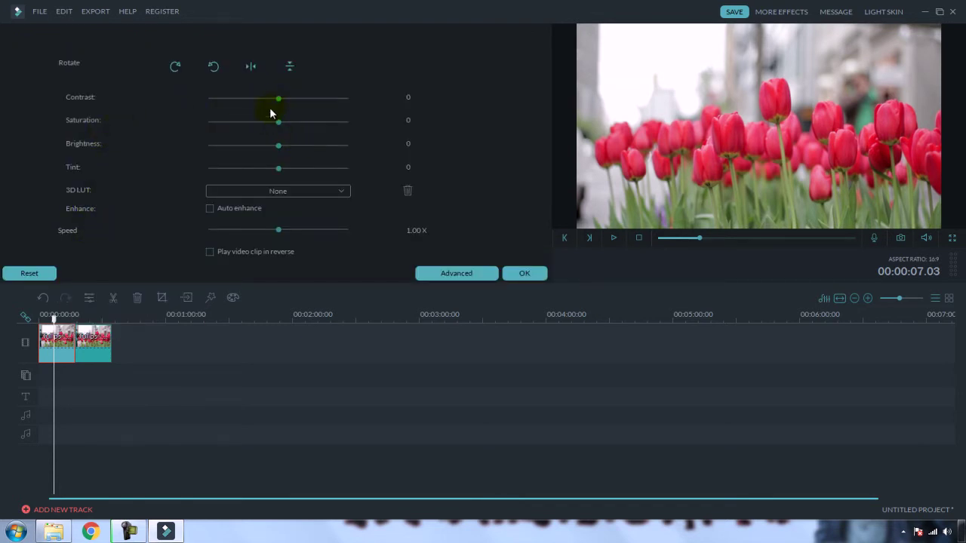
drag(279, 104, 354, 106)
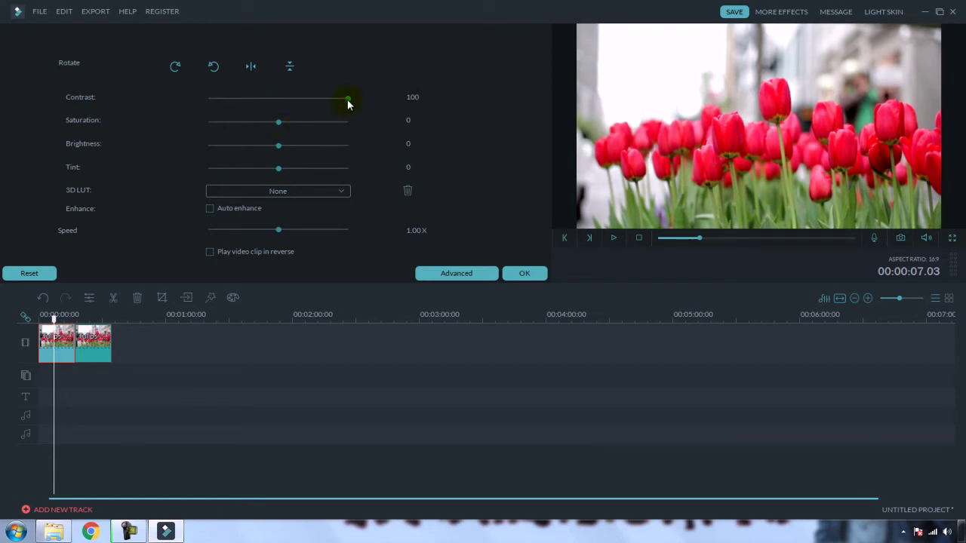
drag(347, 99, 275, 125)
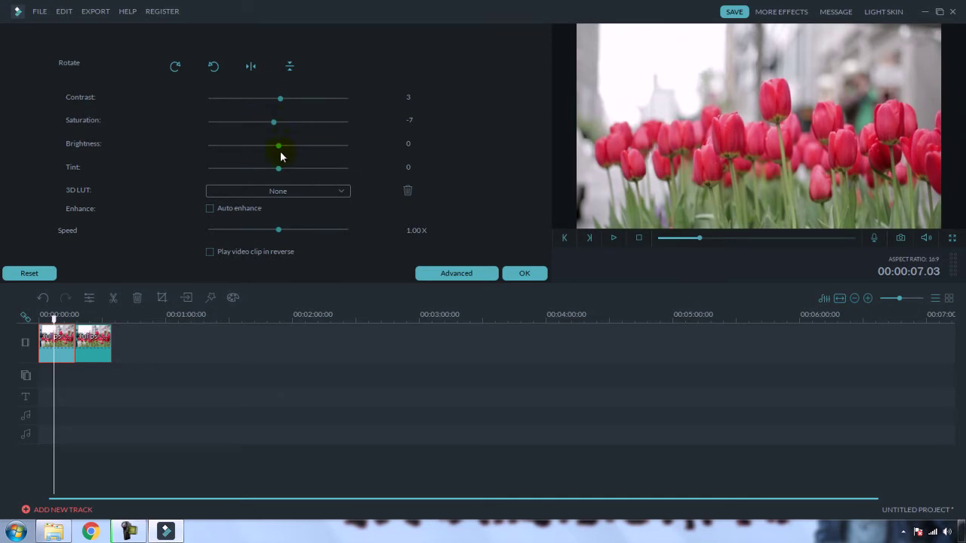
drag(276, 148, 253, 179)
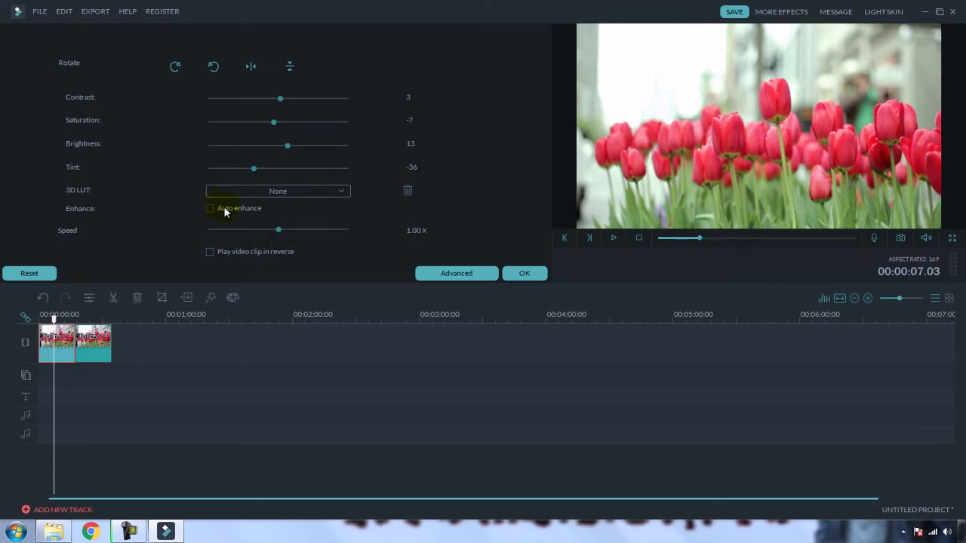
Step: Try rotating and flipping the clip, revert each change, and confirm the colour settings with OK
click(176, 70)
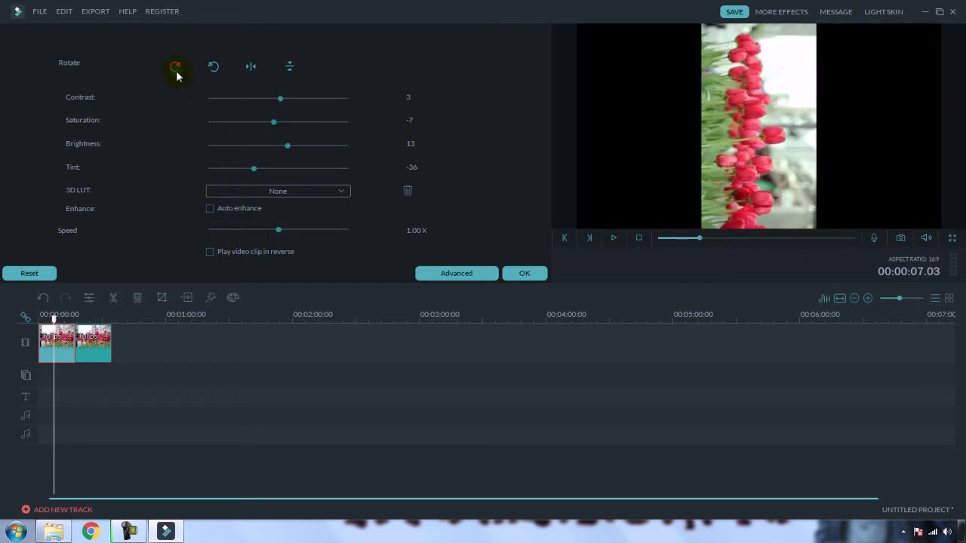
click(210, 70)
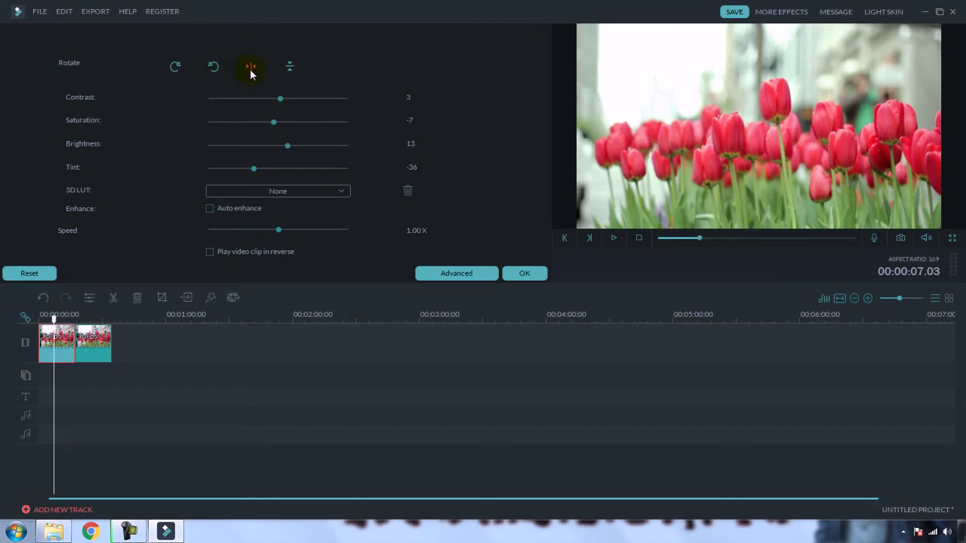
click(251, 68)
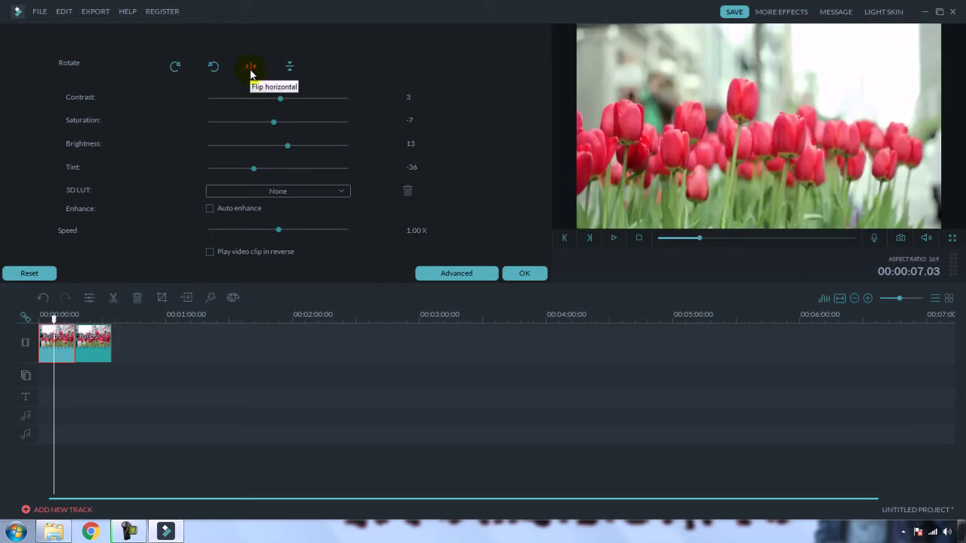
click(251, 69)
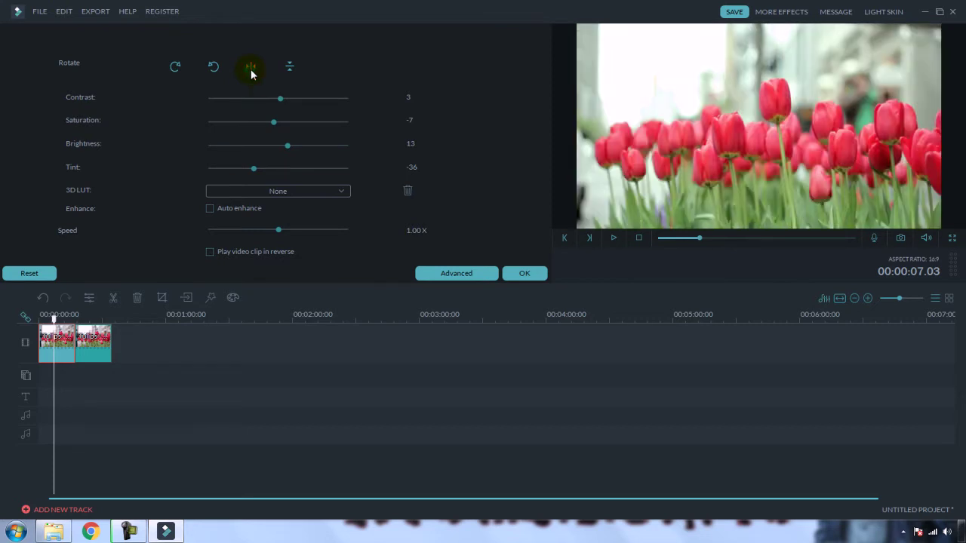
click(290, 70)
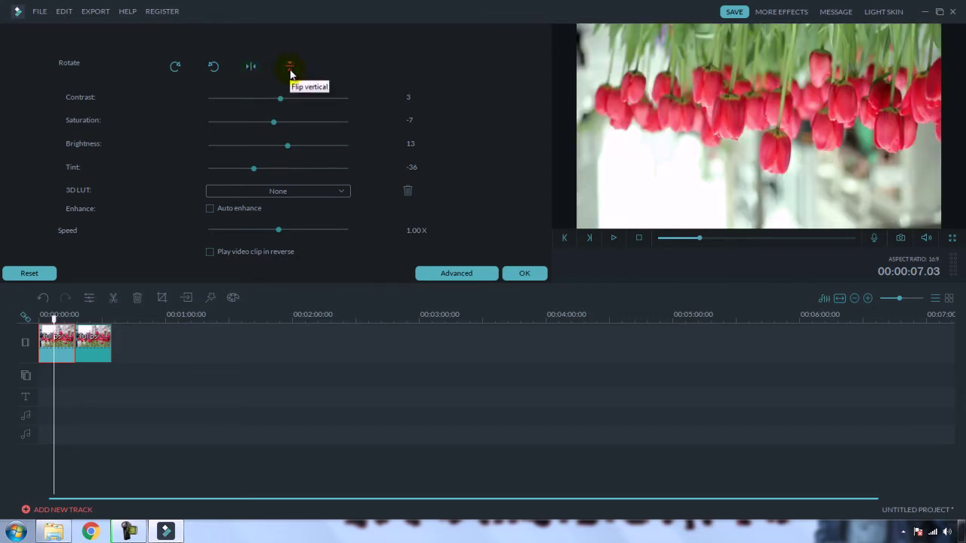
click(290, 70)
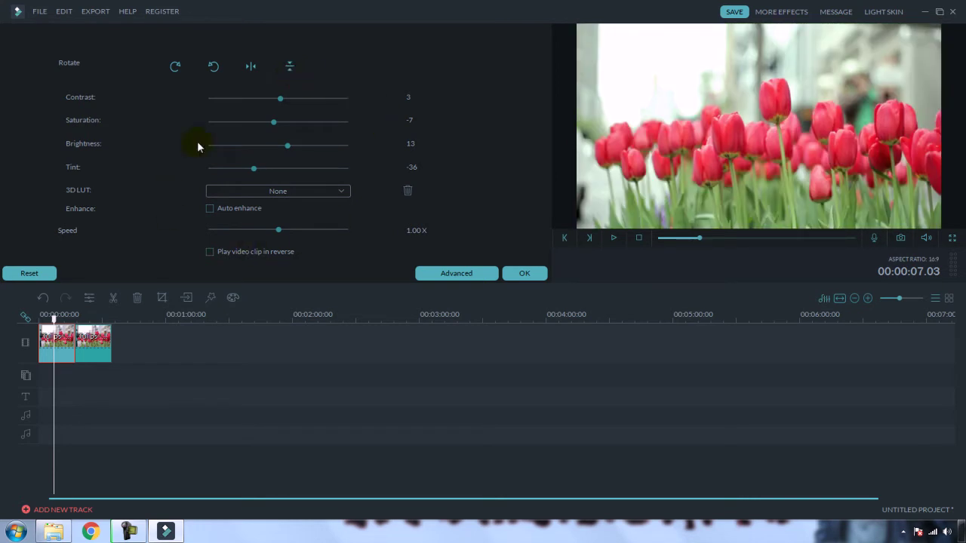
click(533, 278)
click(531, 280)
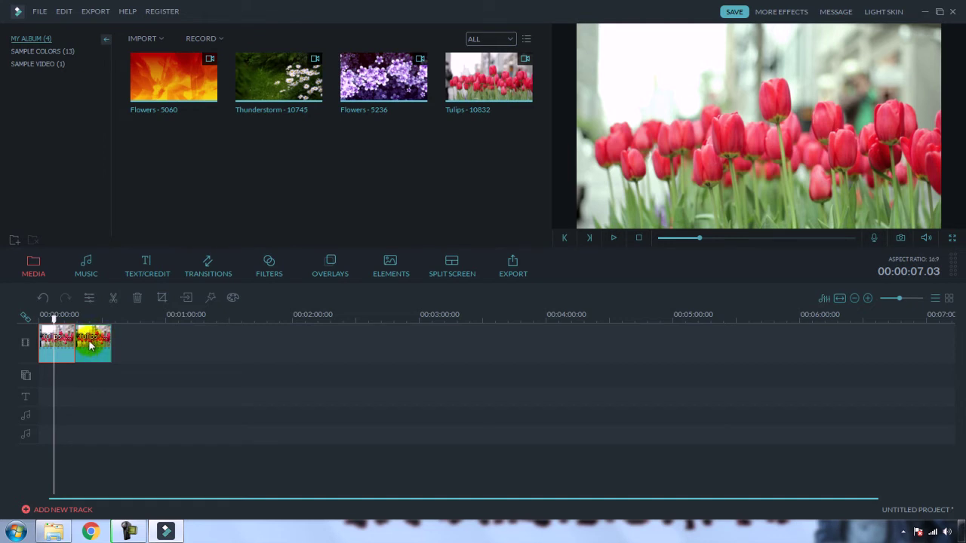
click(40, 314)
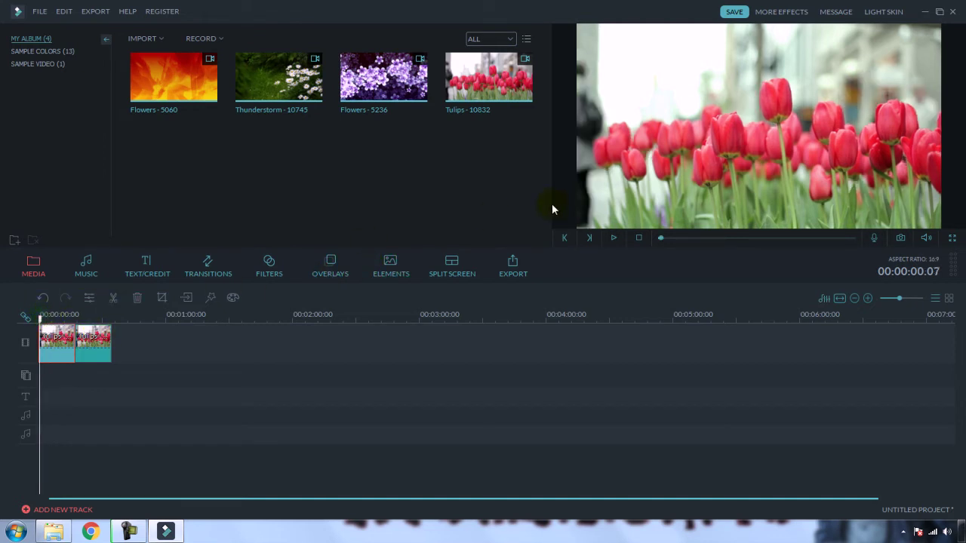
click(613, 238)
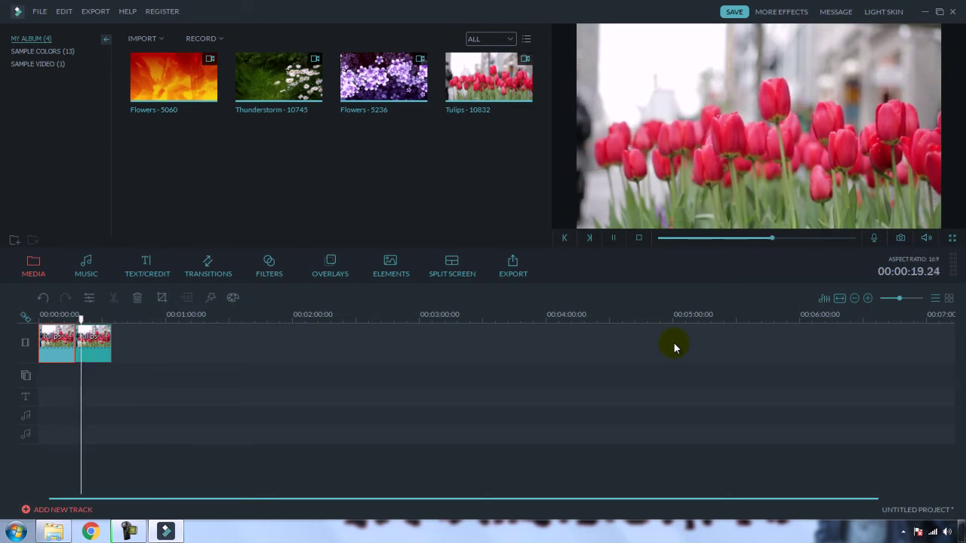
click(614, 238)
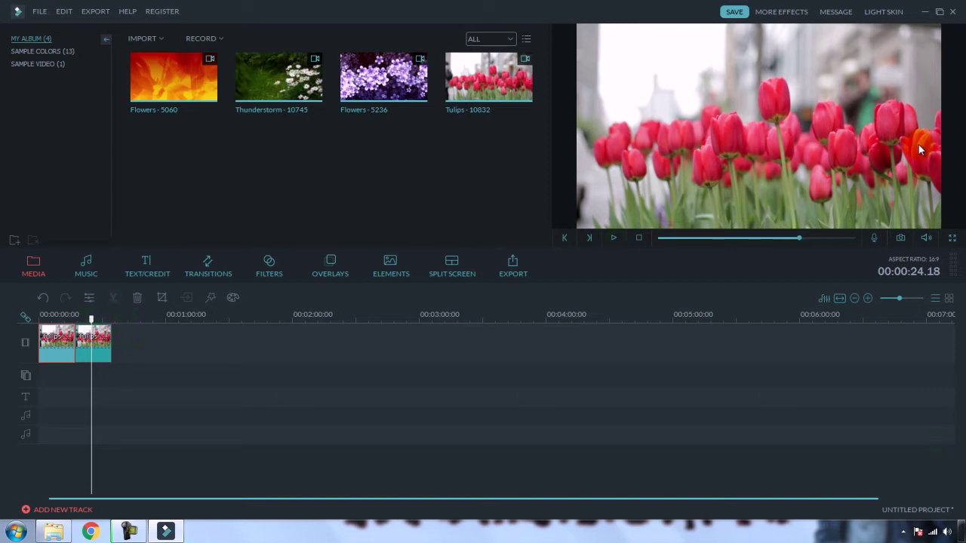
click(176, 423)
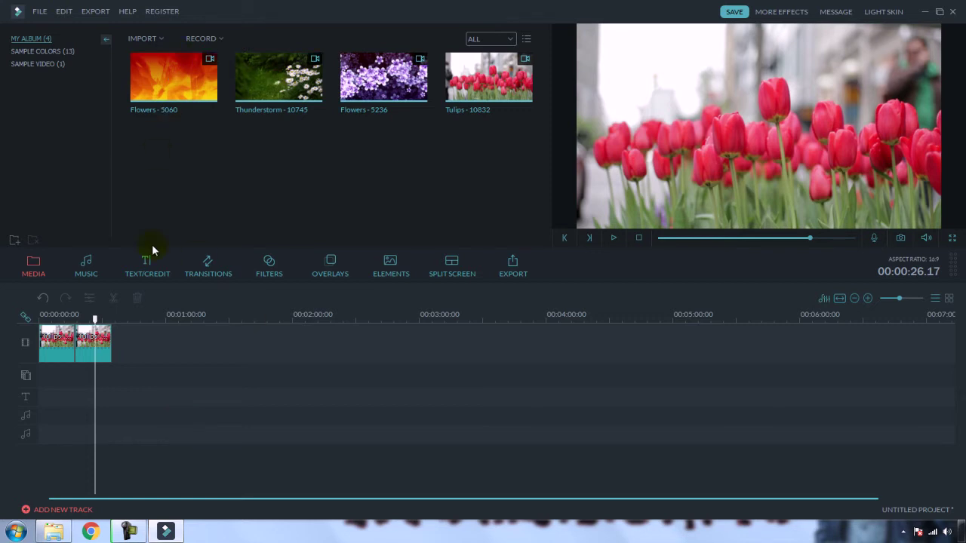
Step: Delete both tulip clips and place Thunderstorm - 10745 at the start of the video track
click(62, 356)
key(Delete)
click(60, 347)
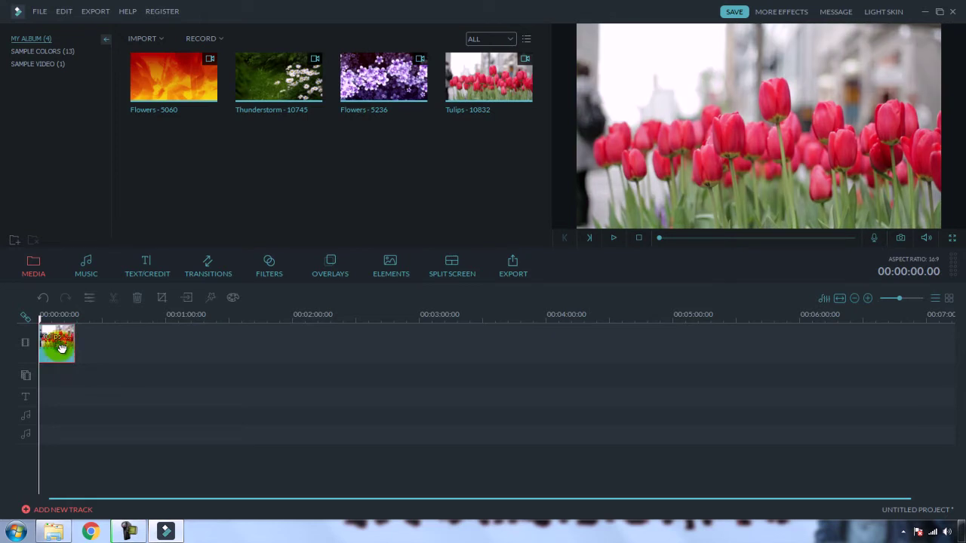
key(Delete)
drag(266, 97, 81, 349)
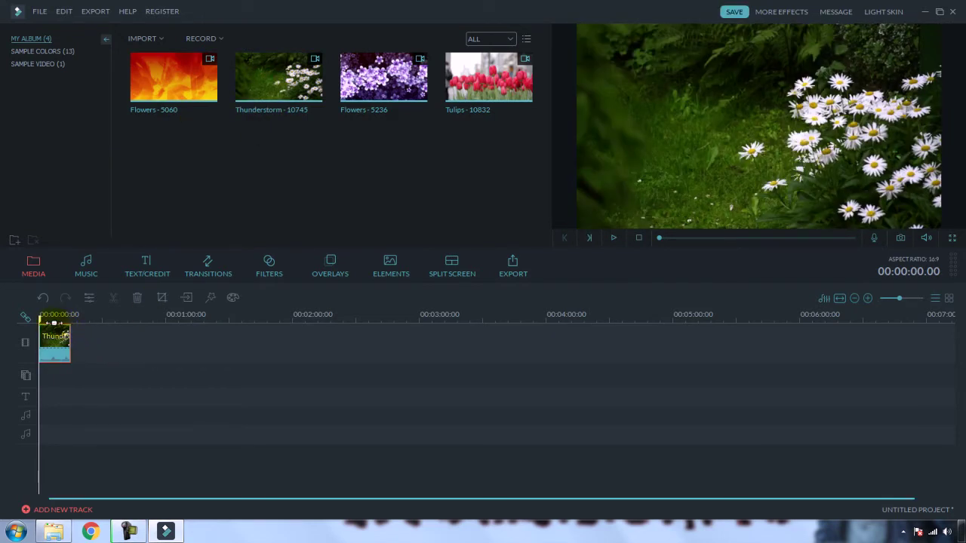
Step: Mute the system sound, play the clip from 00:00:05.10, and zoom the timeline in
click(56, 315)
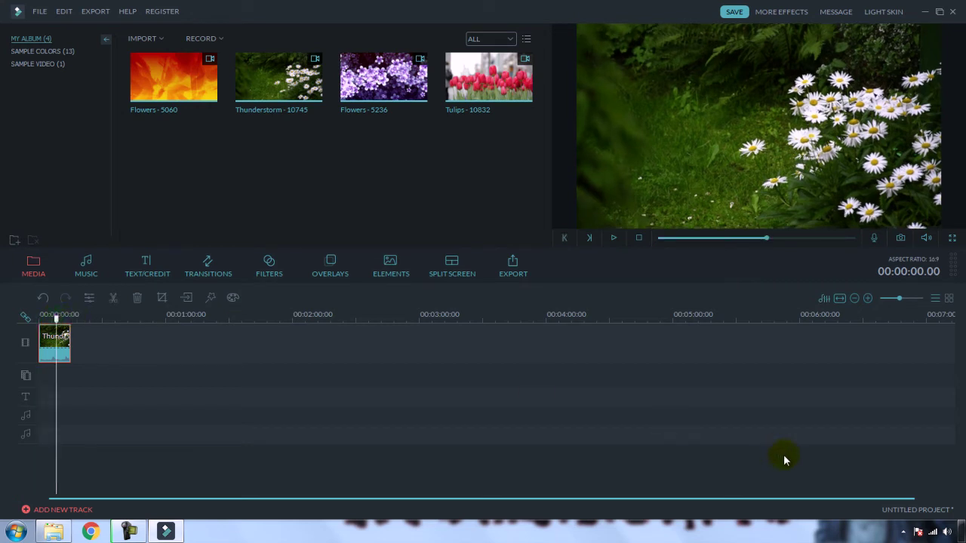
click(947, 531)
click(937, 462)
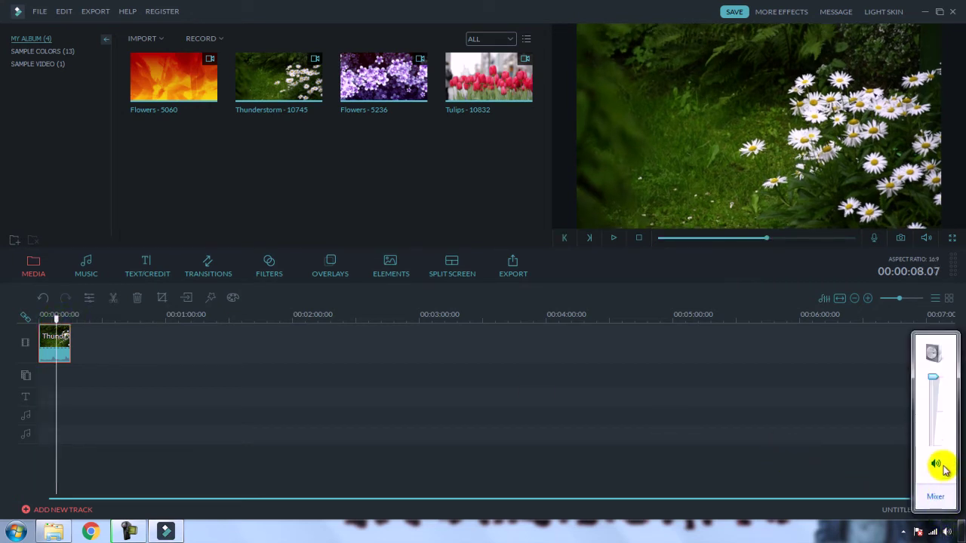
click(355, 351)
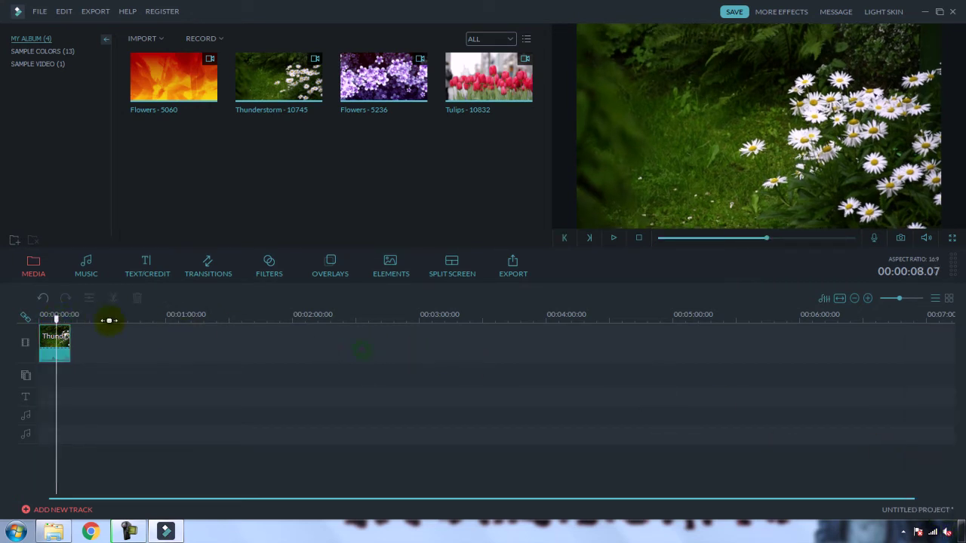
click(50, 317)
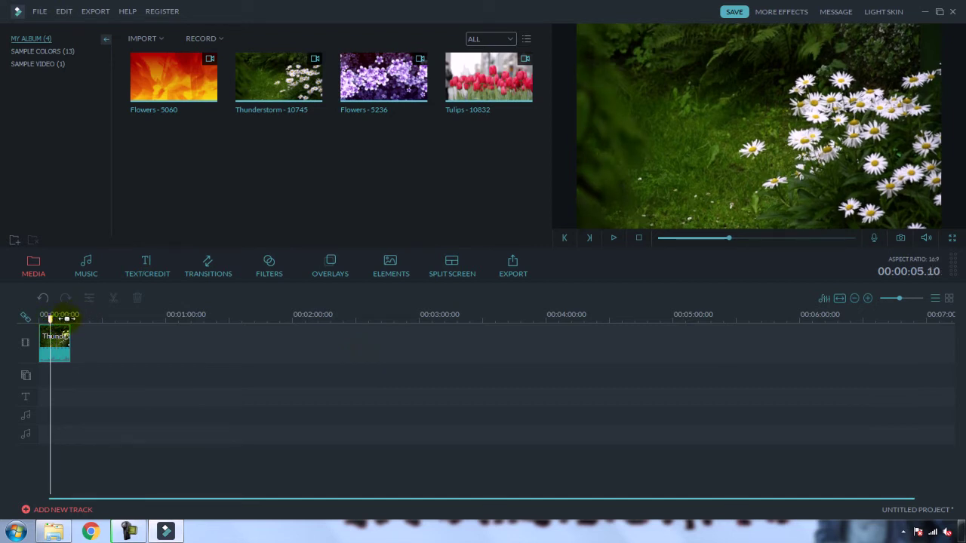
click(753, 148)
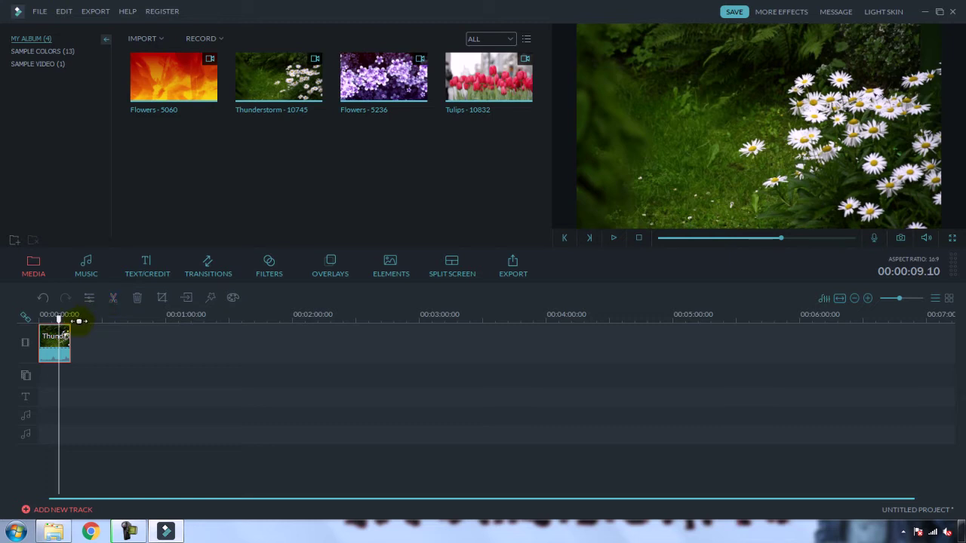
click(911, 299)
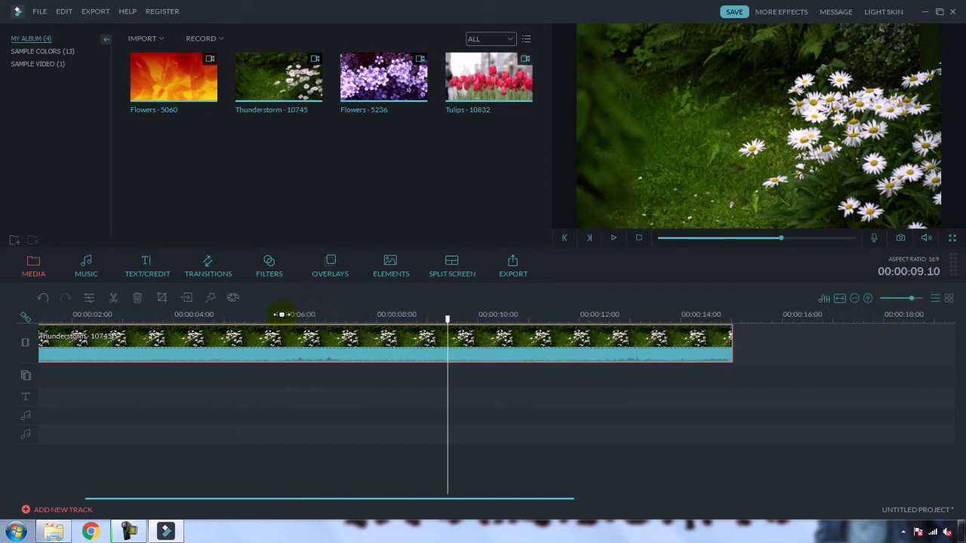
Step: Split the Thunderstorm clip at about 00:00:07, then select each piece and move to 00:00:07.22
click(346, 316)
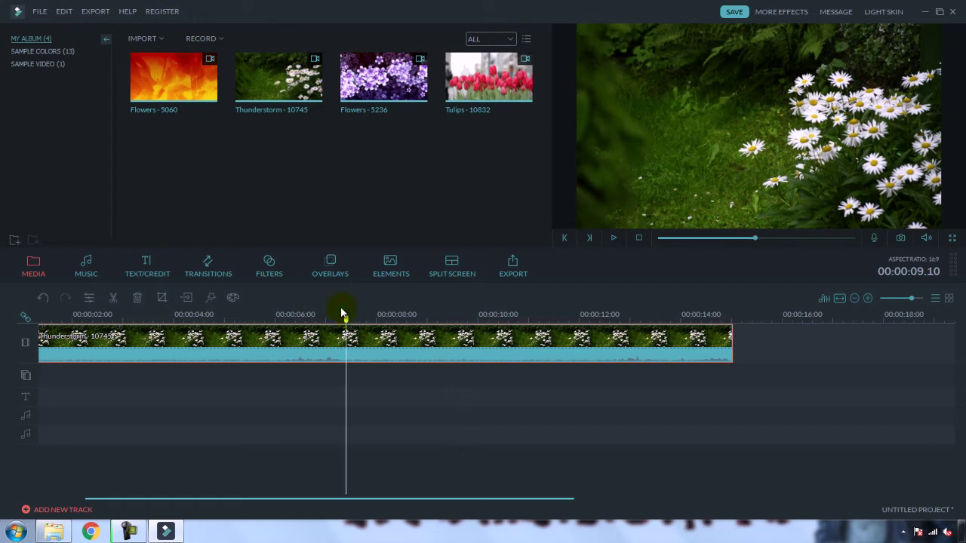
click(112, 298)
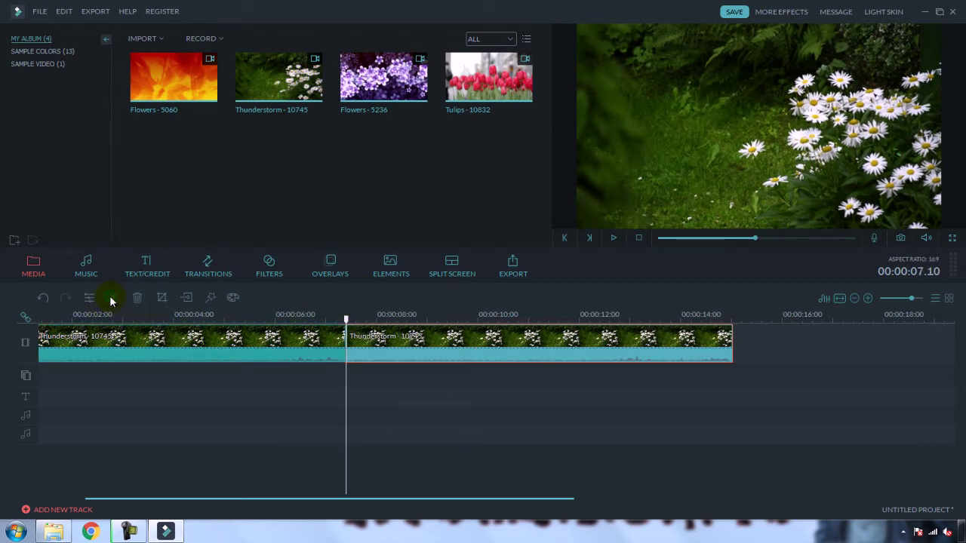
click(367, 374)
click(195, 345)
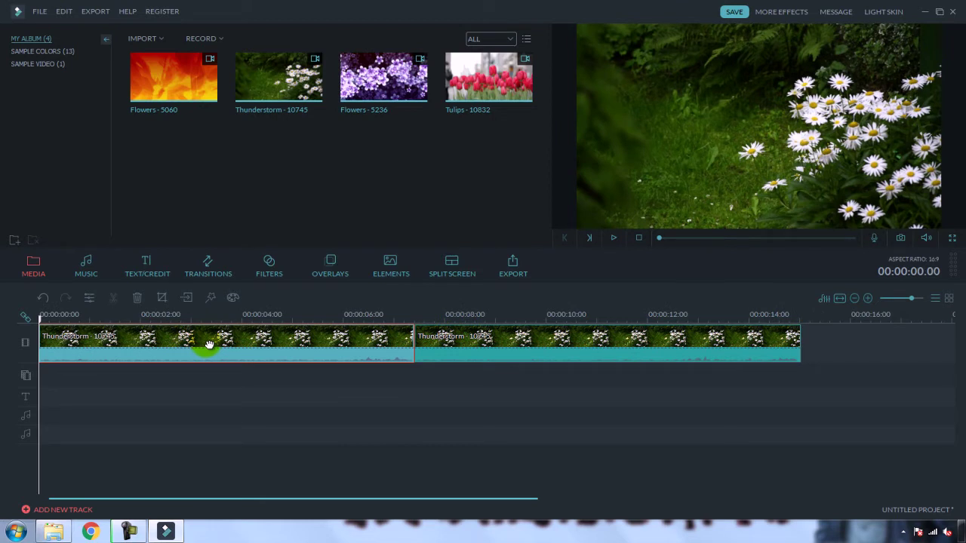
click(524, 343)
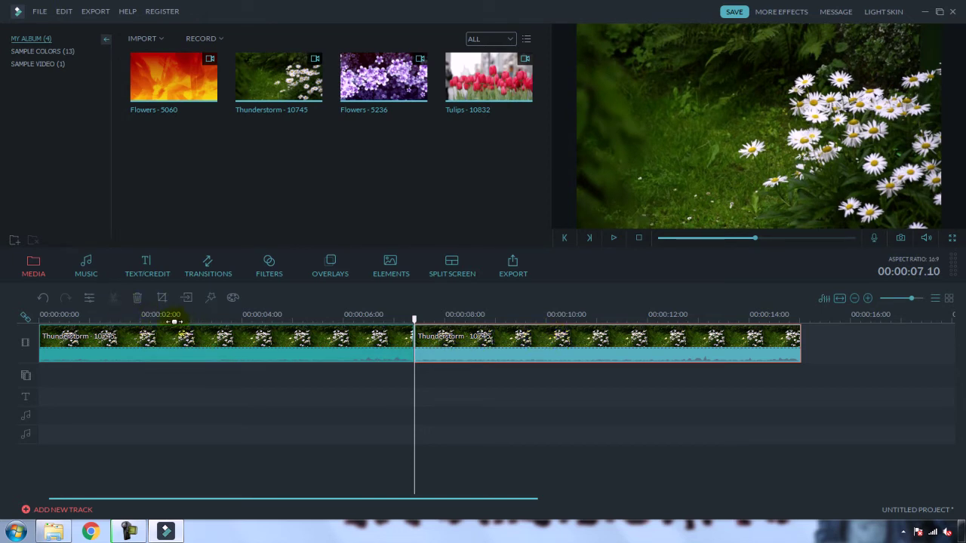
click(438, 315)
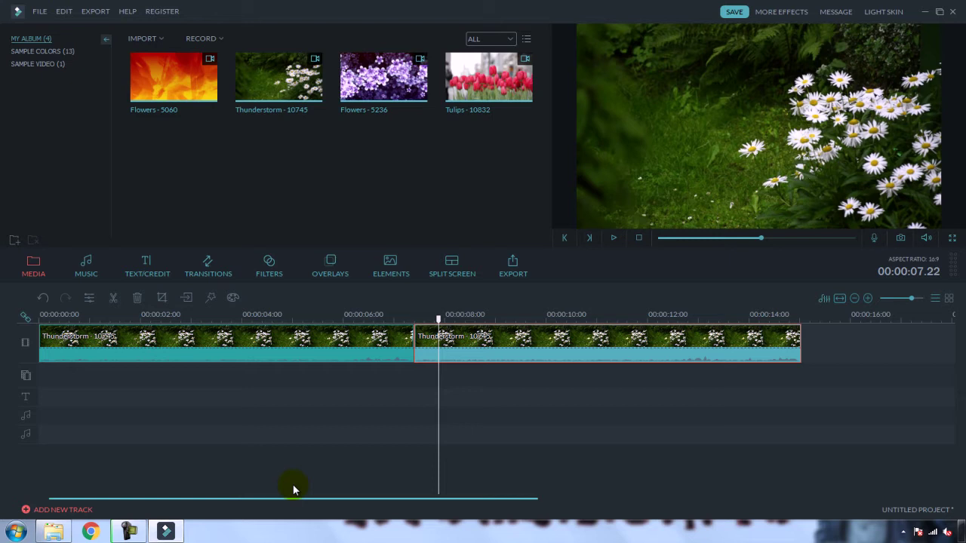
Step: Undo the split, re-split at 00:00:07.10 with Ctrl+B, and delete the first Thunderstorm piece
key(ctrl+z)
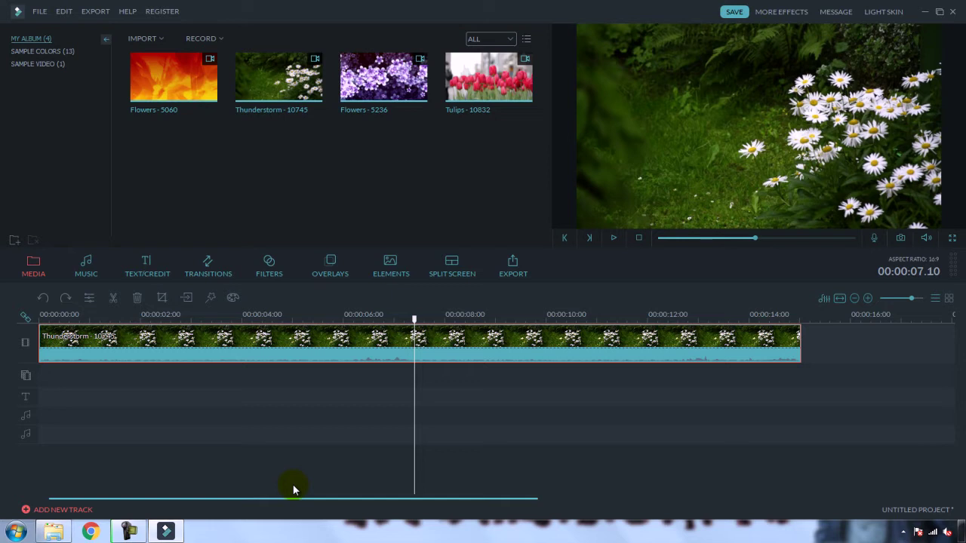
key(ctrl+b)
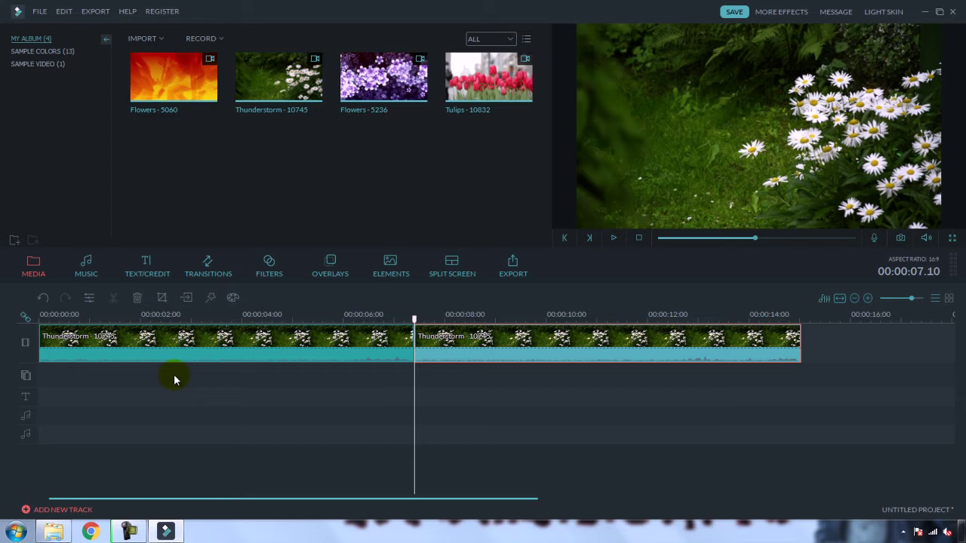
click(233, 336)
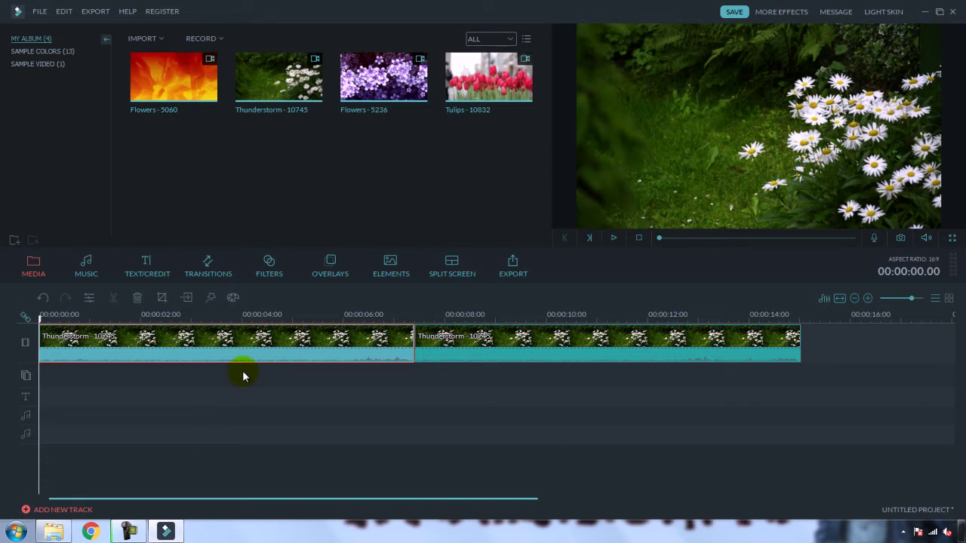
key(Delete)
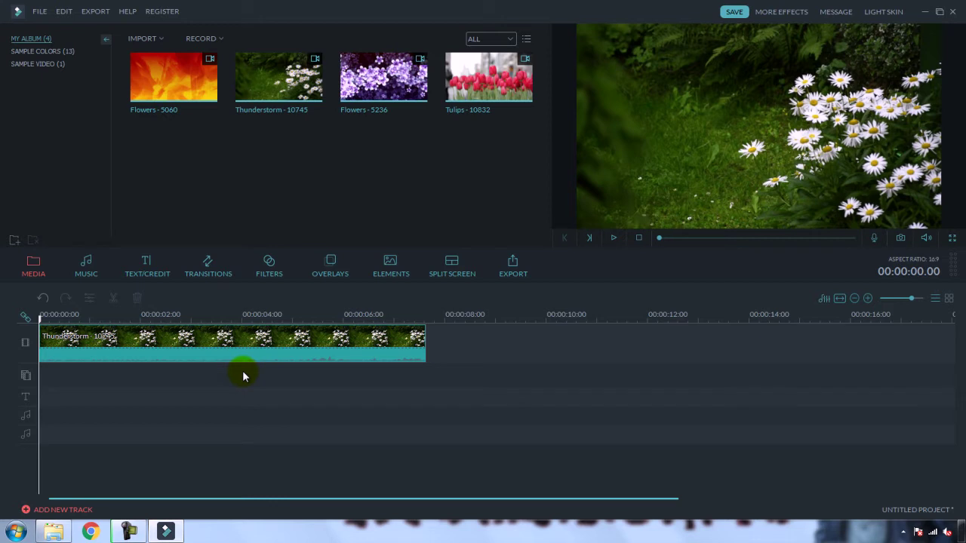
Step: In Crop and Zoom, size the crop box to 1522 × 856 over the daisies and apply it
double_click(258, 342)
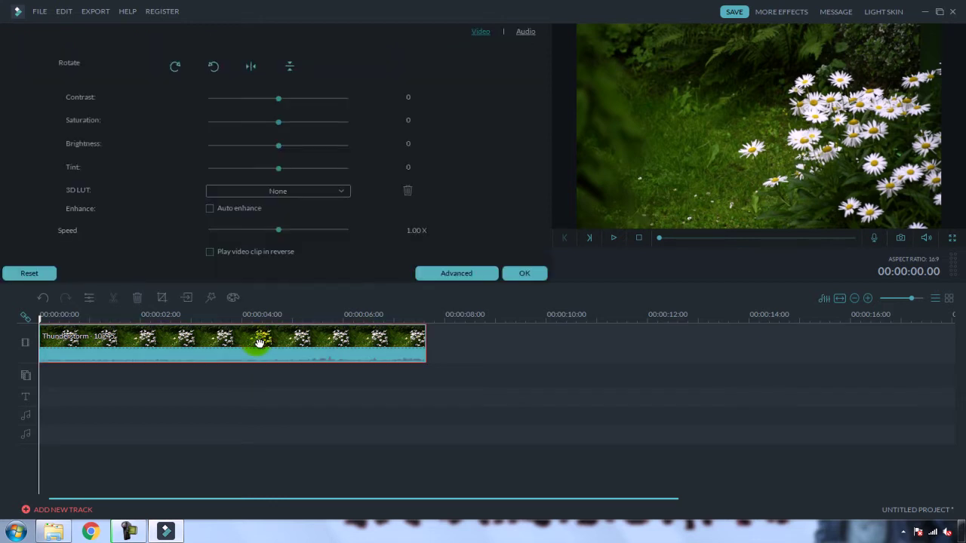
click(514, 273)
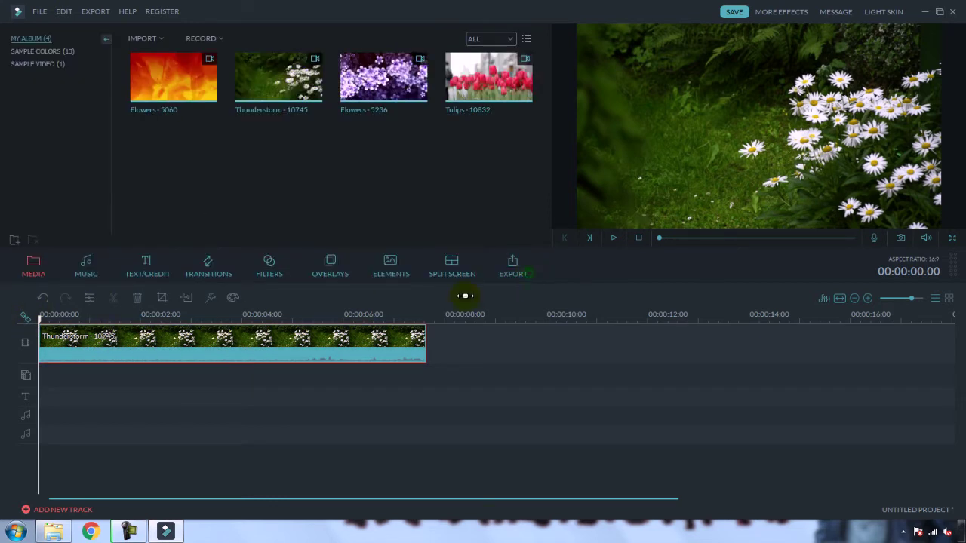
click(162, 300)
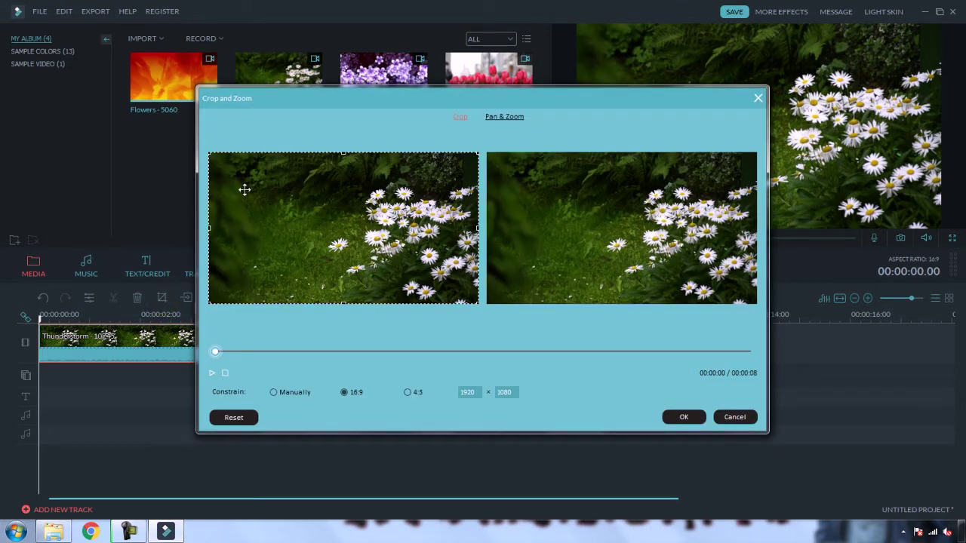
drag(216, 156, 209, 151)
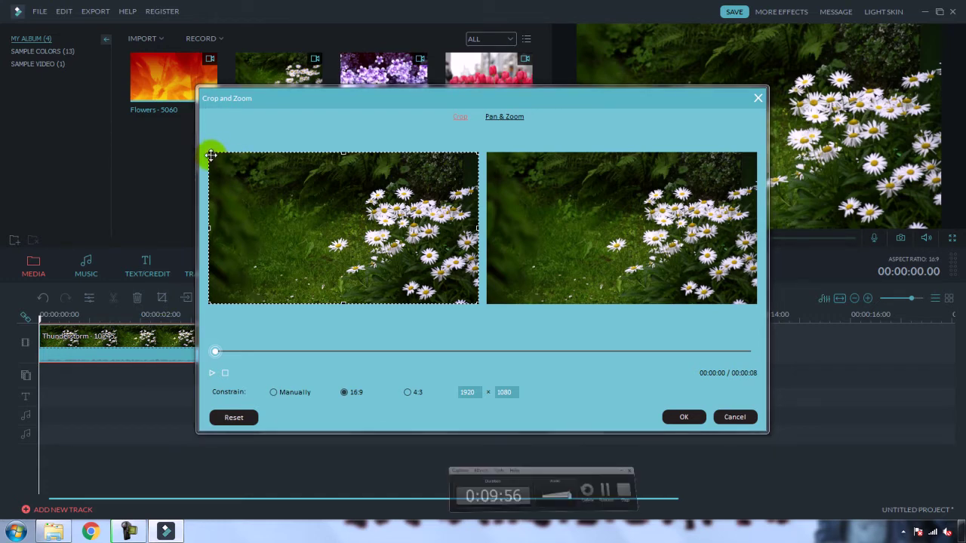
drag(460, 312, 429, 254)
drag(310, 201, 323, 208)
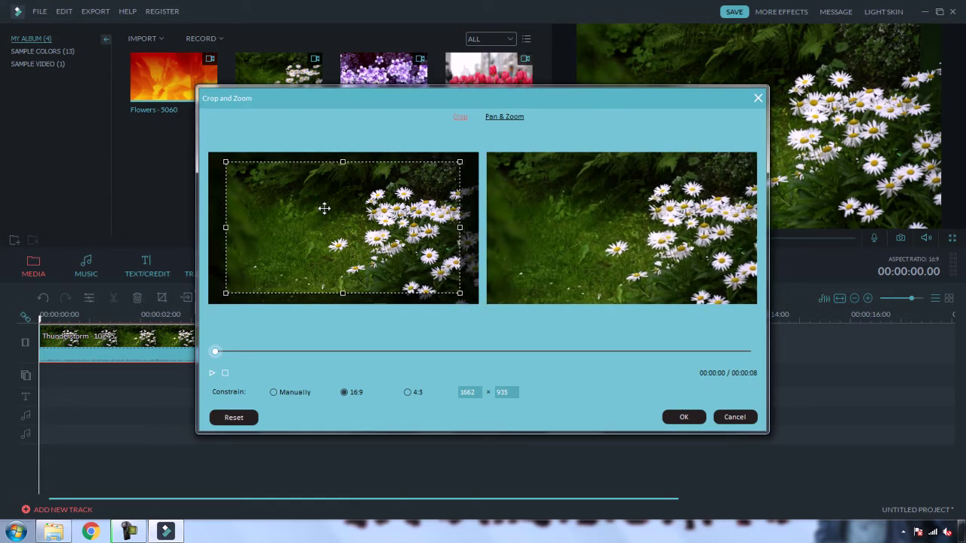
drag(227, 163, 245, 173)
drag(308, 212, 340, 224)
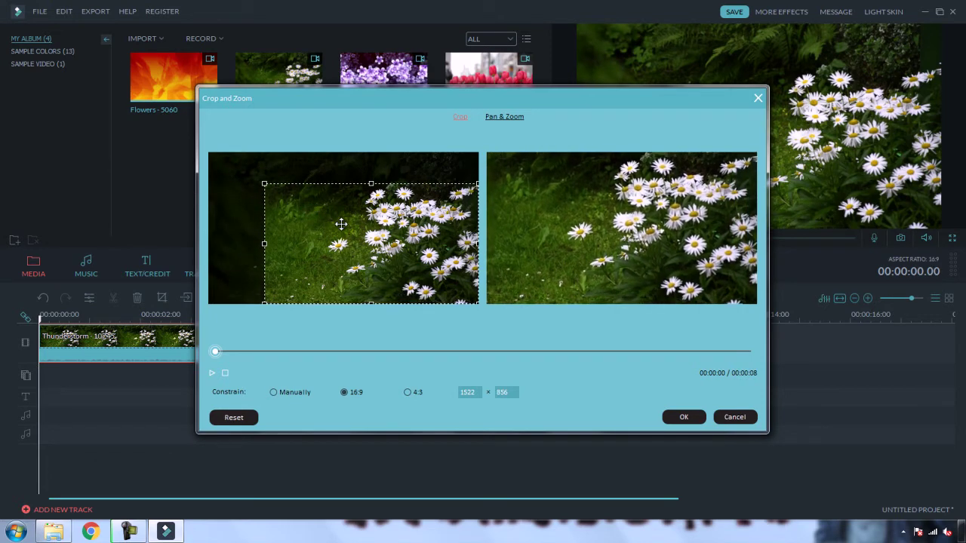
click(692, 418)
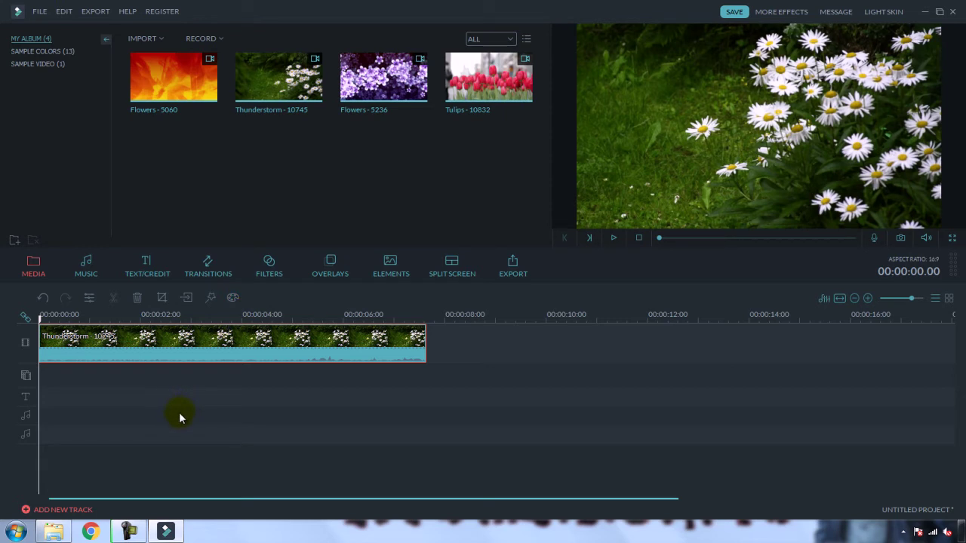
Step: Browse the music library and unmute the computer's sound
click(129, 531)
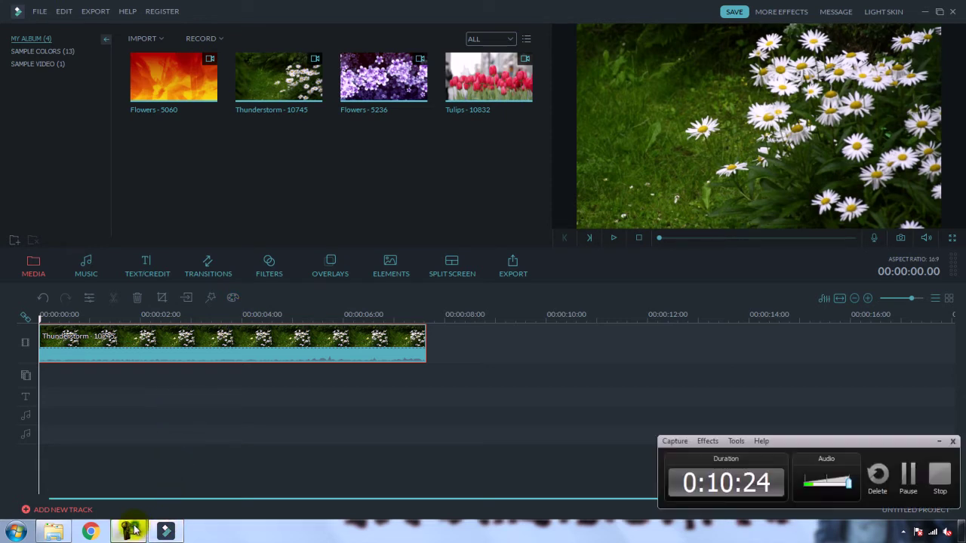
click(132, 531)
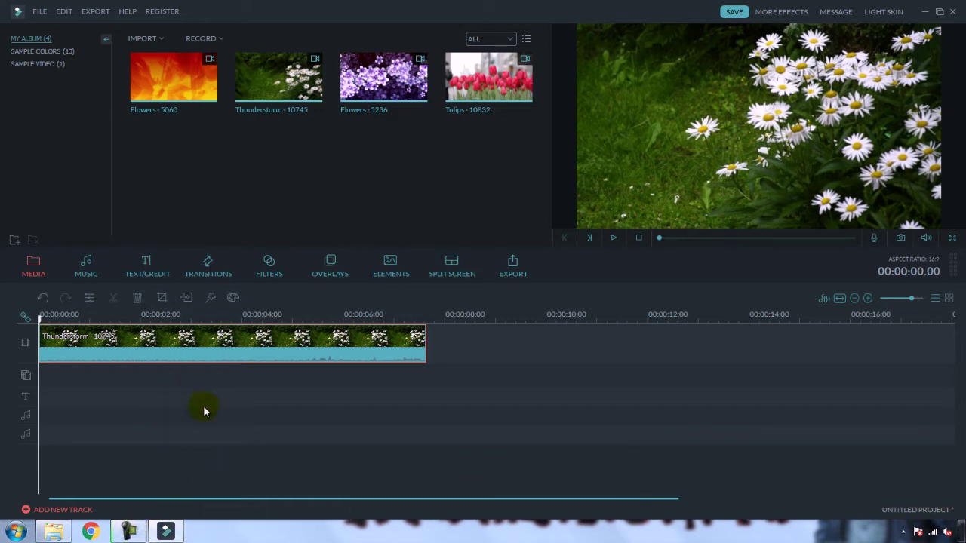
click(88, 277)
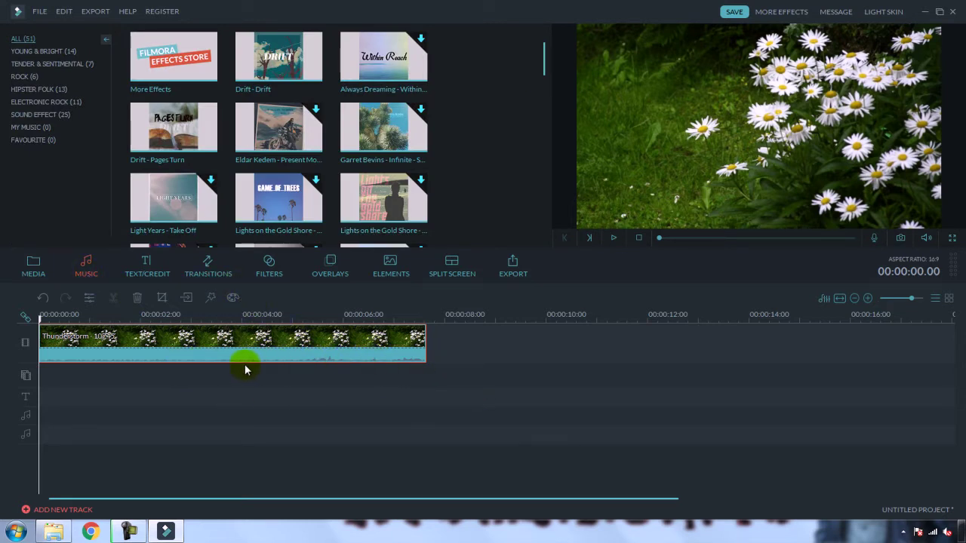
click(946, 532)
click(936, 462)
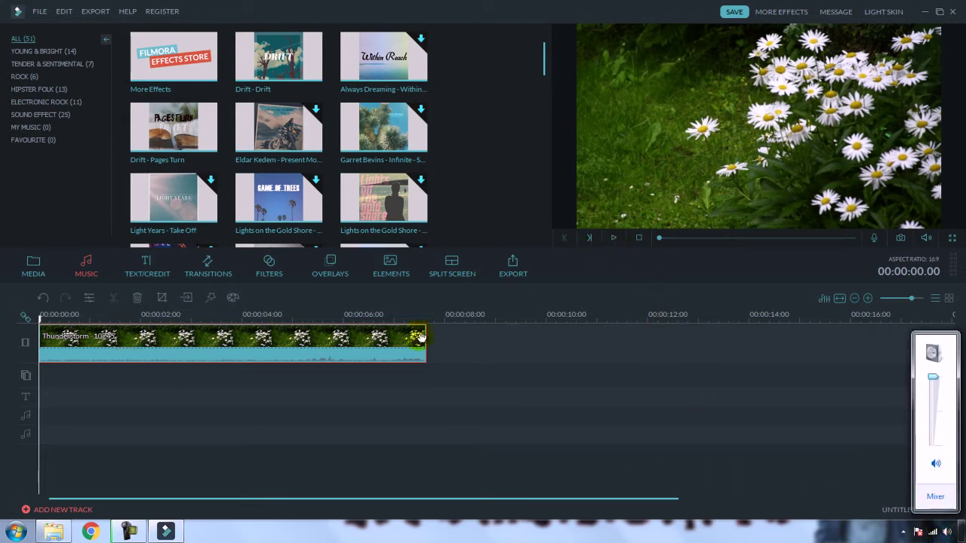
Step: Delete the Thunderstorm clip from the timeline and return to the media album
click(368, 346)
key(Delete)
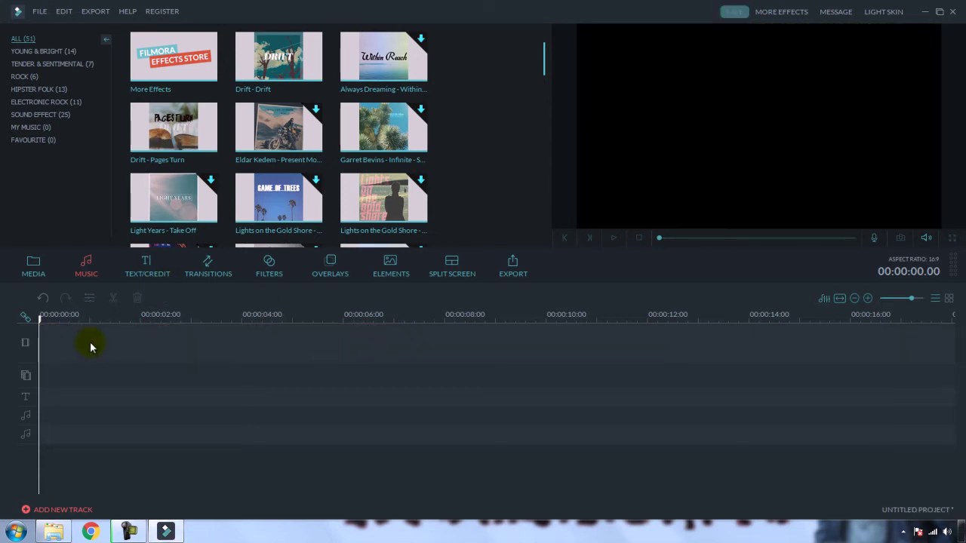
click(35, 274)
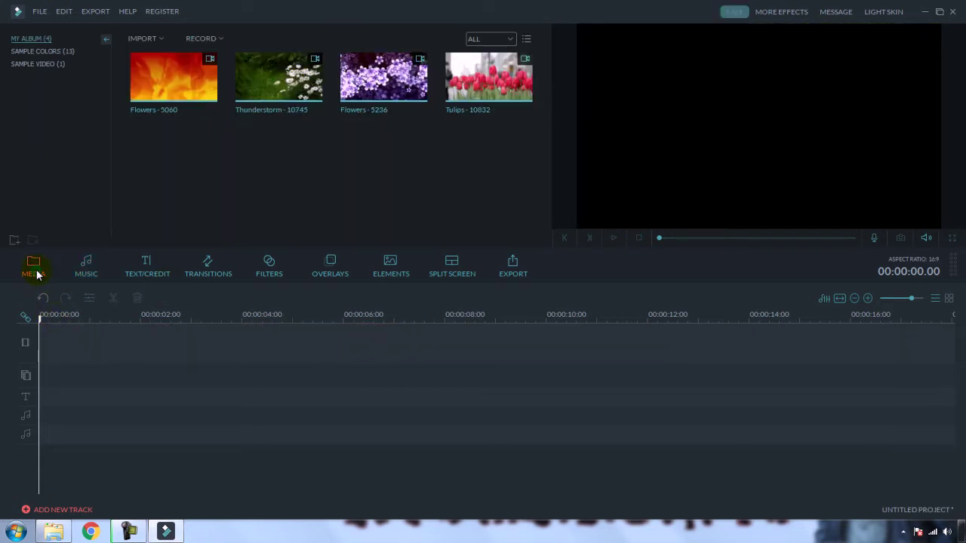
Step: Add the Thunderstorm clip to the timeline and delete the extra duplicate copy
click(274, 77)
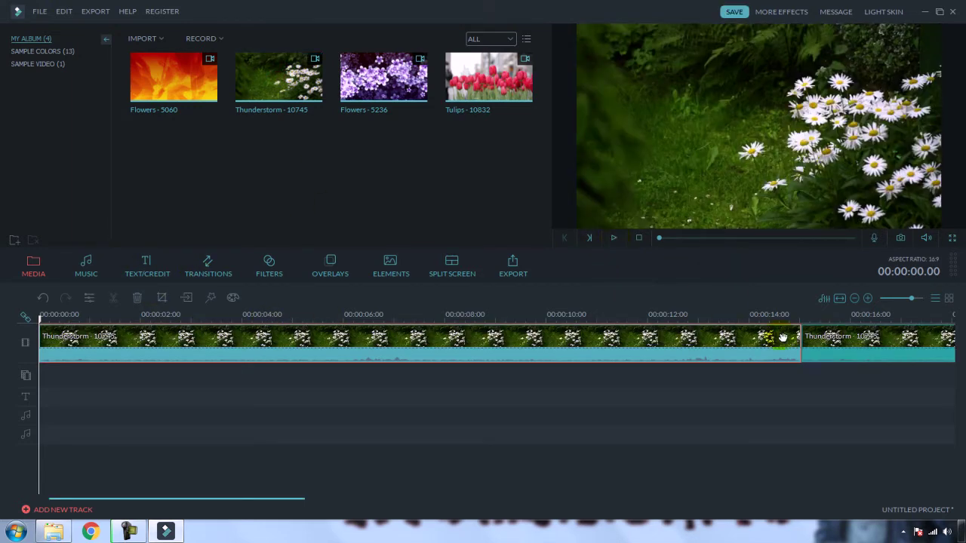
click(863, 348)
click(785, 341)
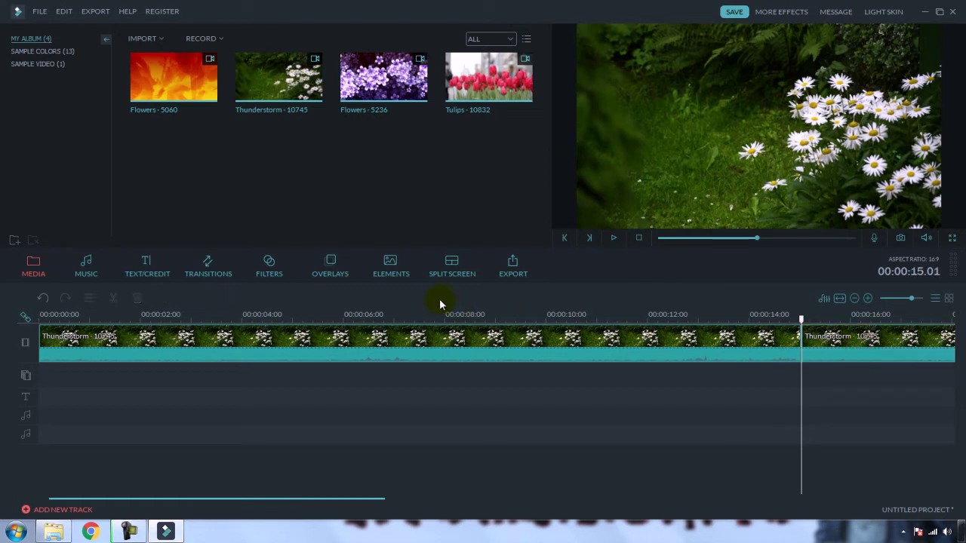
click(868, 344)
key(Delete)
Step: Preview the Thunderstorm clip from the start at lower system volume, then select its audio portion
click(47, 315)
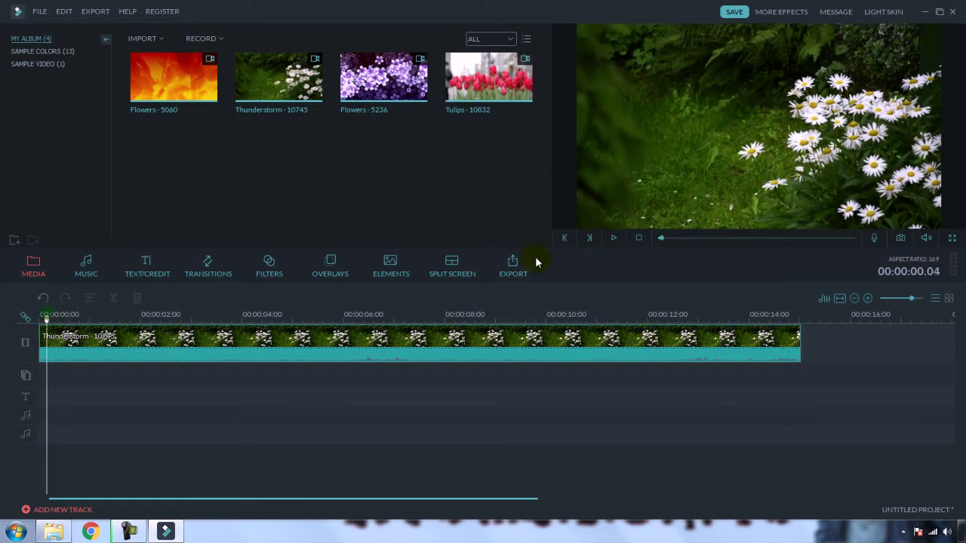
click(614, 237)
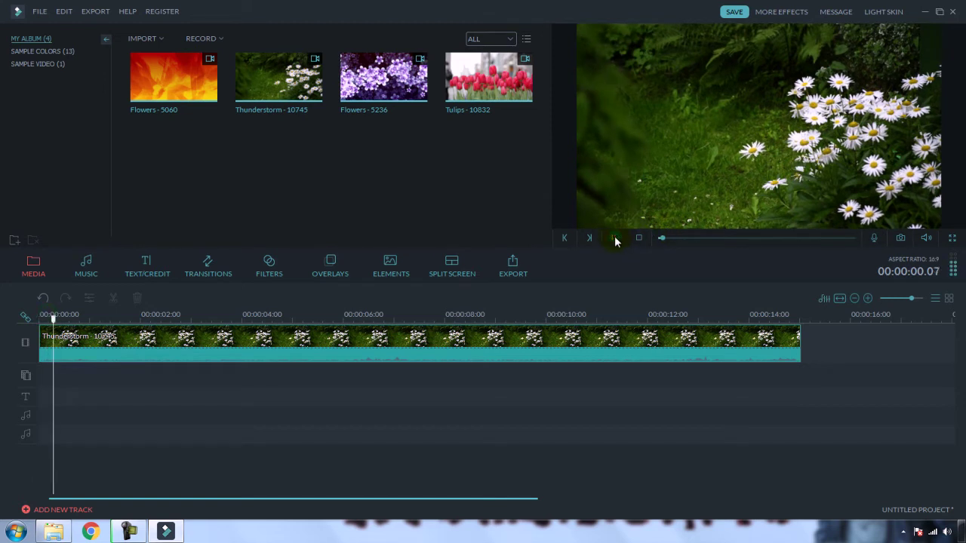
click(947, 532)
click(932, 436)
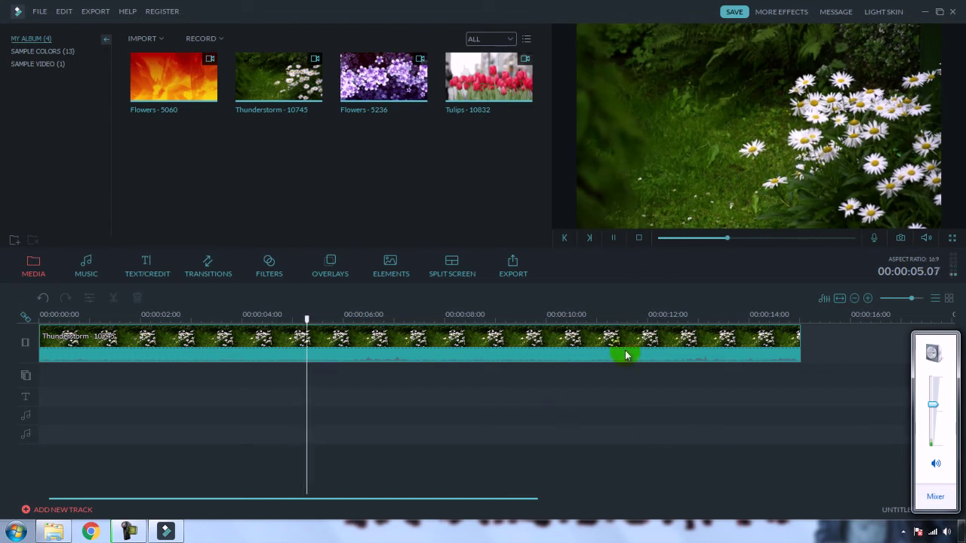
click(613, 237)
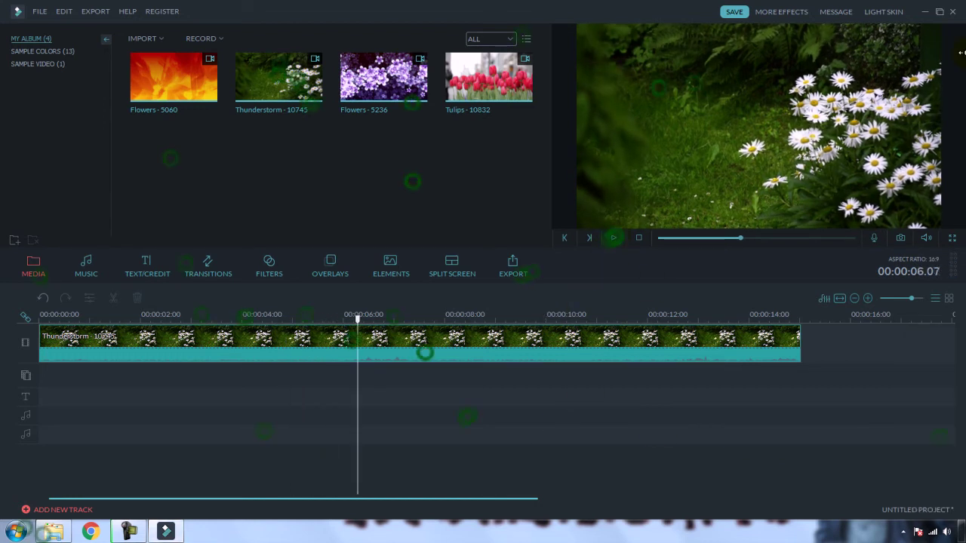
click(393, 343)
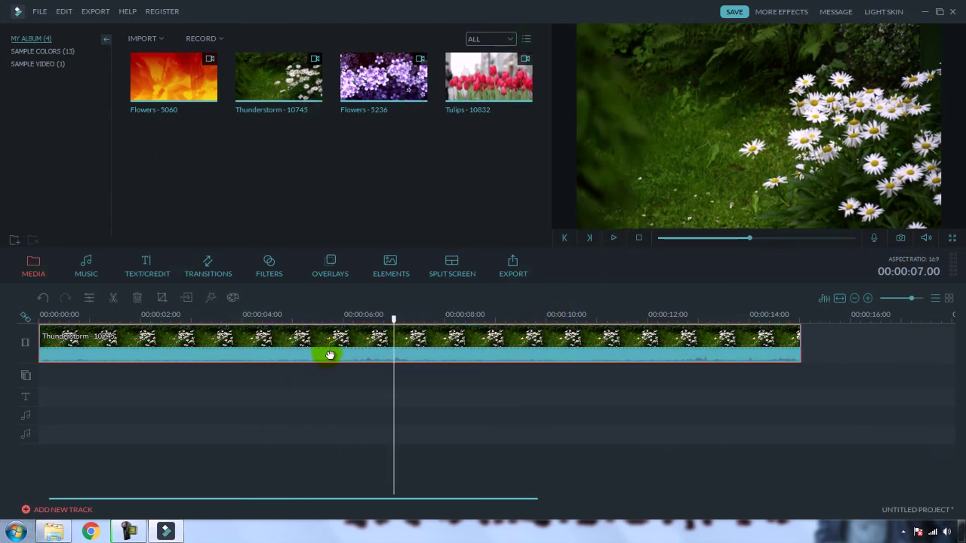
click(367, 364)
Step: Drag the Thunderstorm clip's audio Volume slider from 100 to 65 and apply with OK
double_click(320, 344)
right_click(276, 345)
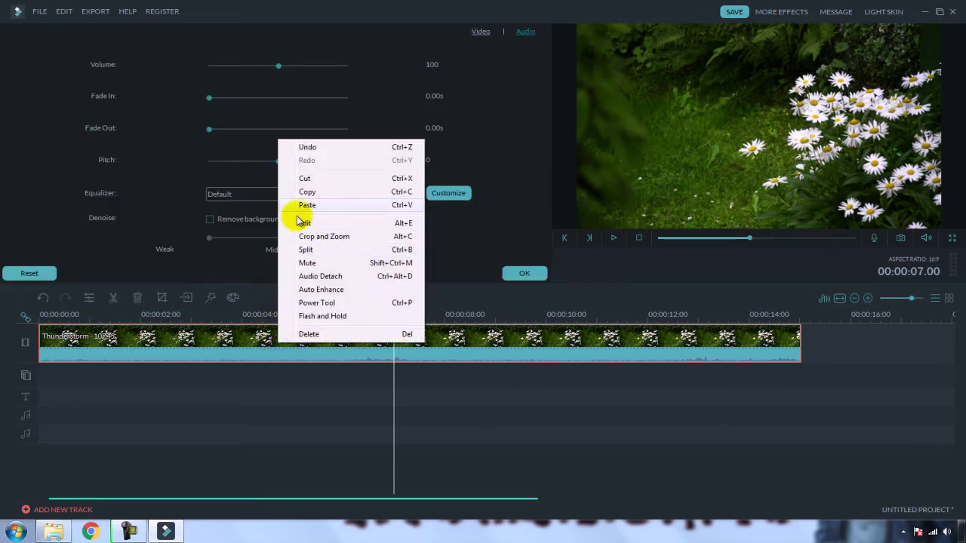
click(523, 175)
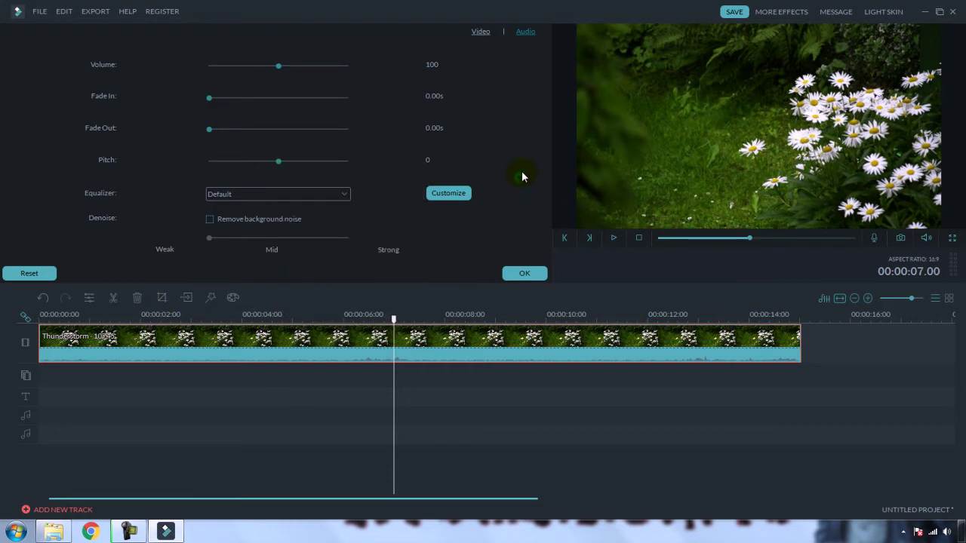
click(486, 33)
click(531, 35)
drag(278, 68, 254, 74)
click(513, 273)
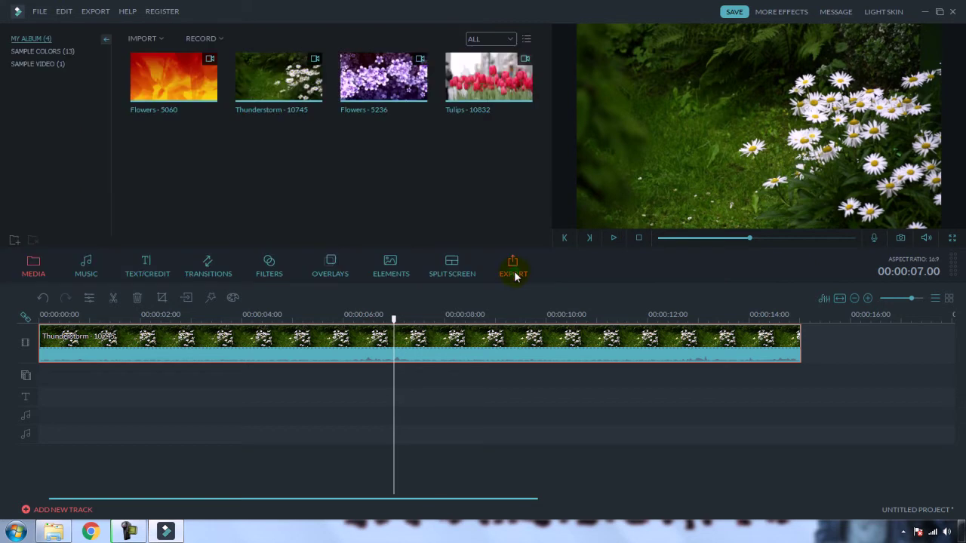
Step: Play the clip to check the new volume, then return the playhead to 3.20 seconds
click(614, 239)
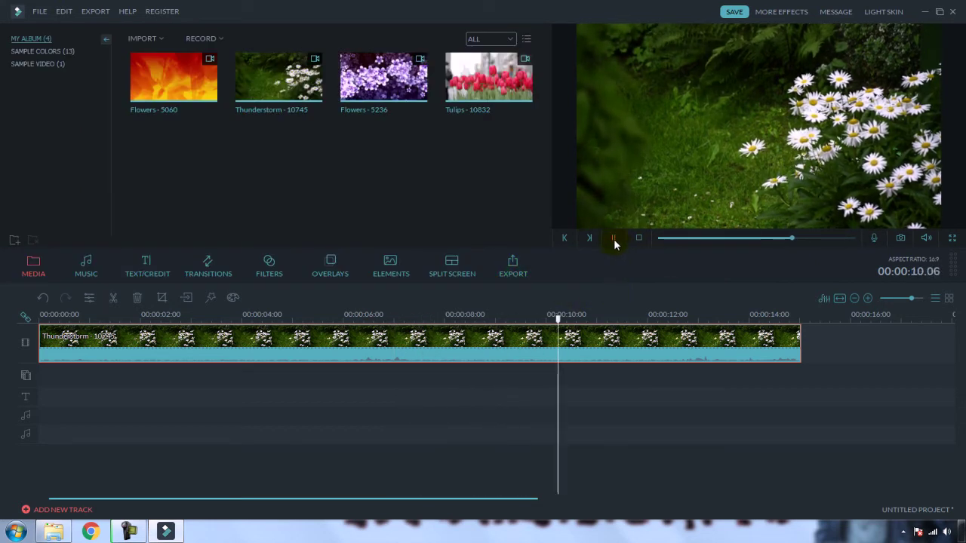
click(613, 238)
click(230, 313)
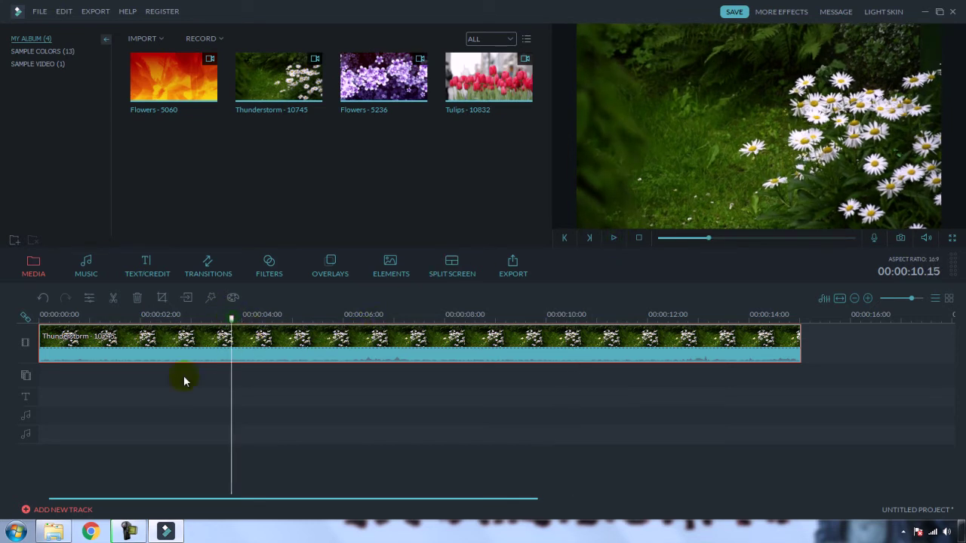
Step: Browse Explorer to Zee > Jungle Floor > best and drag Best Audio for Youtube Free into Filmora
click(16, 531)
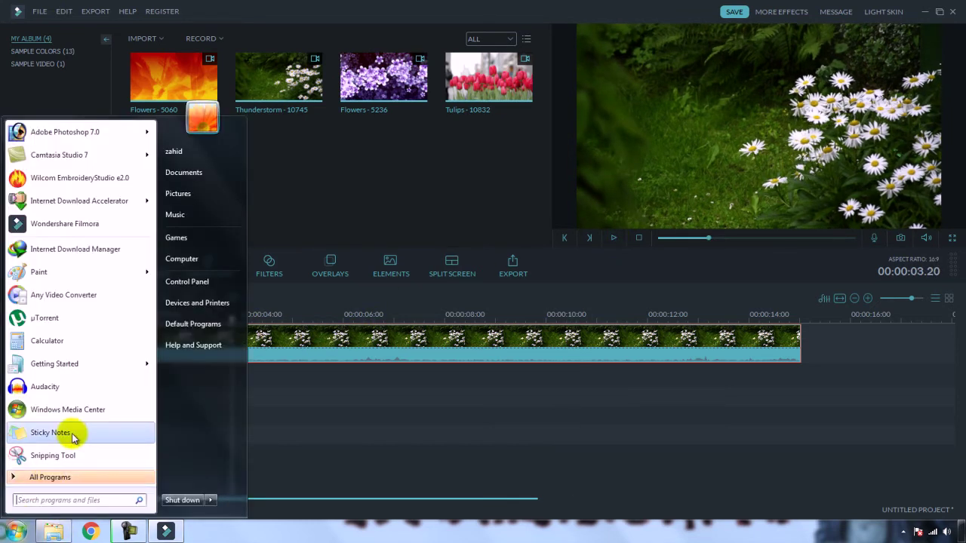
click(53, 531)
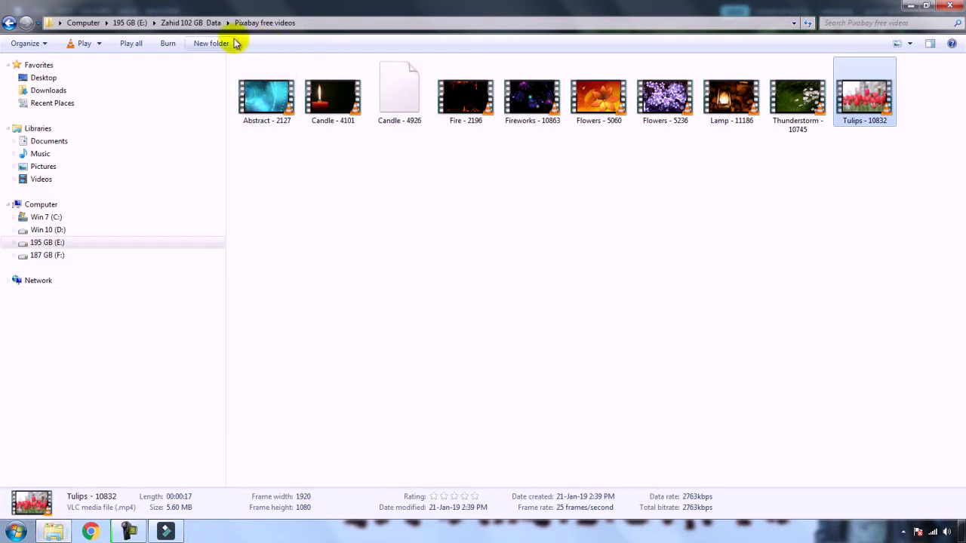
click(202, 25)
double_click(388, 213)
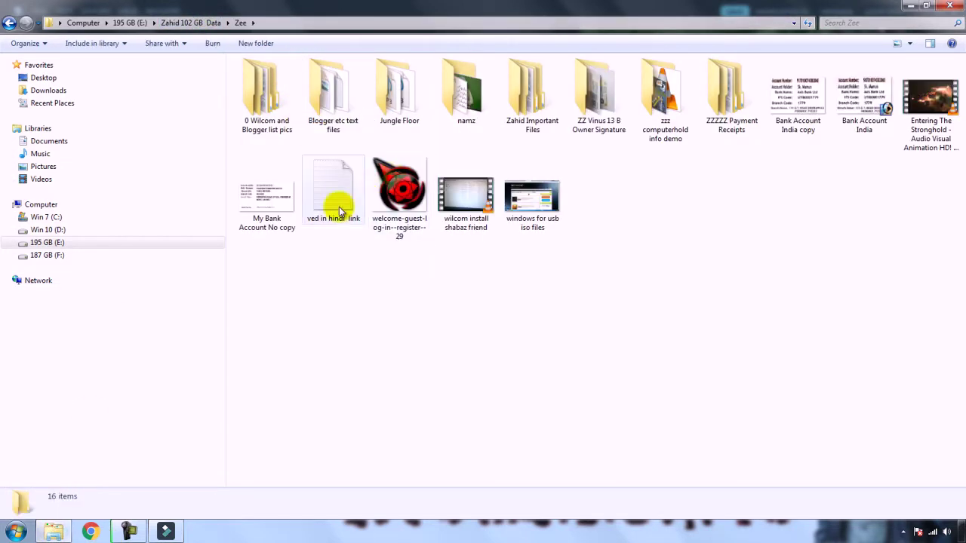
double_click(399, 86)
double_click(281, 78)
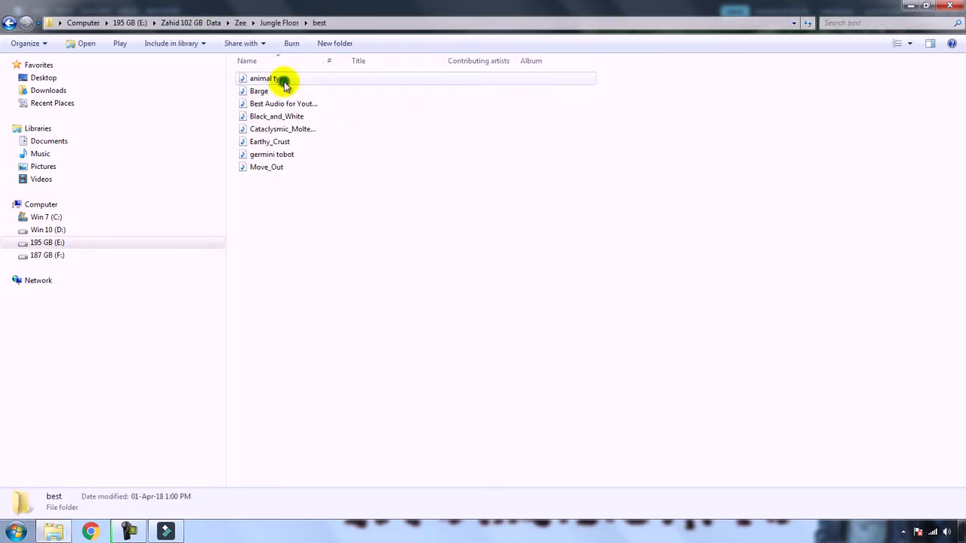
click(281, 105)
drag(286, 103, 106, 411)
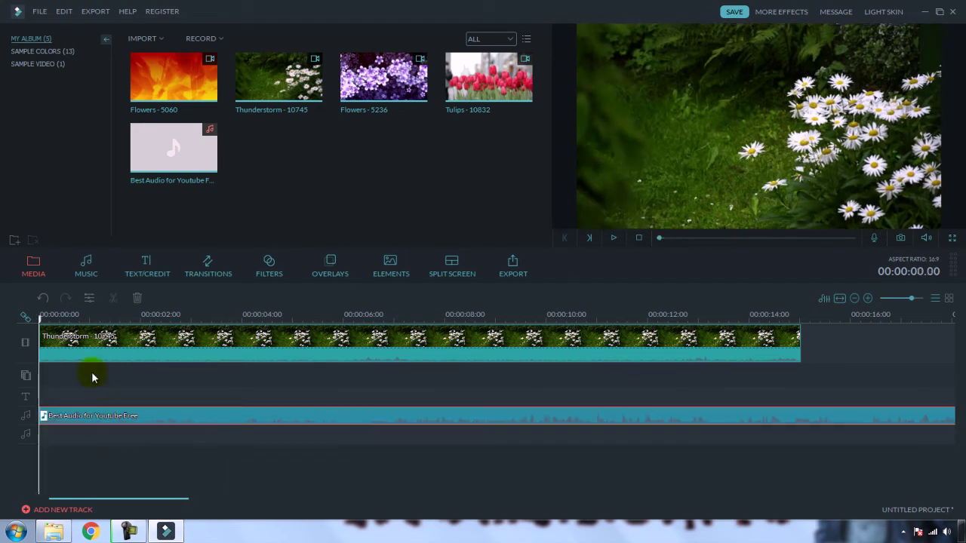
Step: Play the project with the new audio up to 3.20 seconds, then browse the 51-track MUSIC library
click(613, 240)
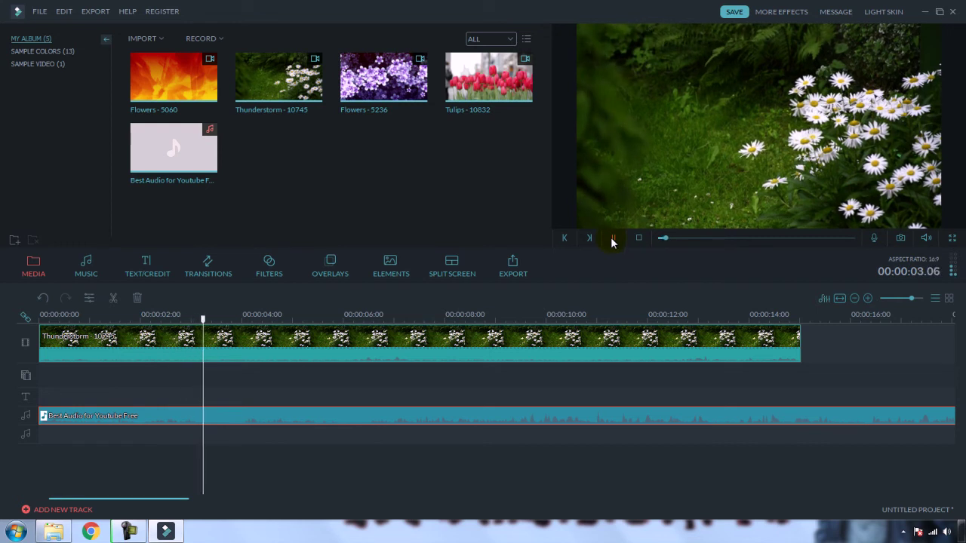
click(613, 239)
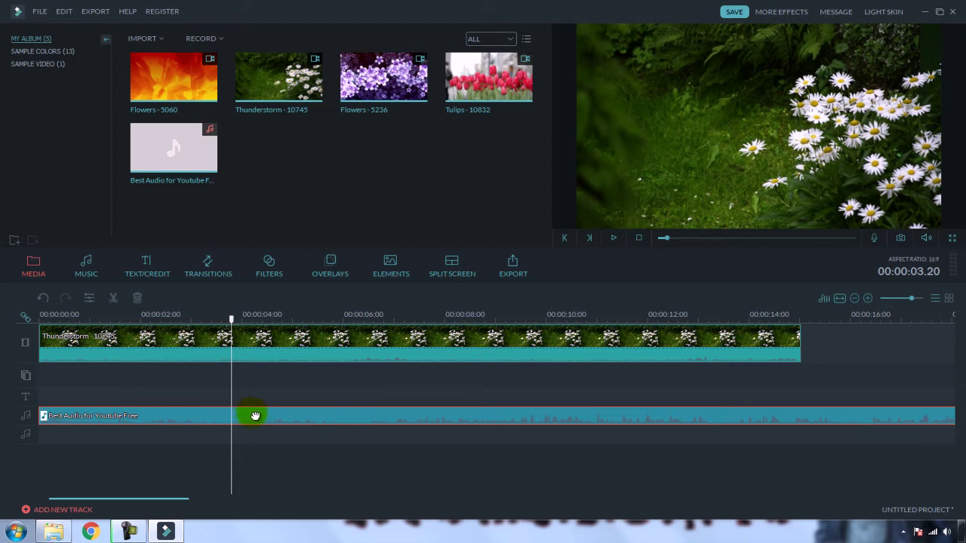
drag(255, 416, 233, 415)
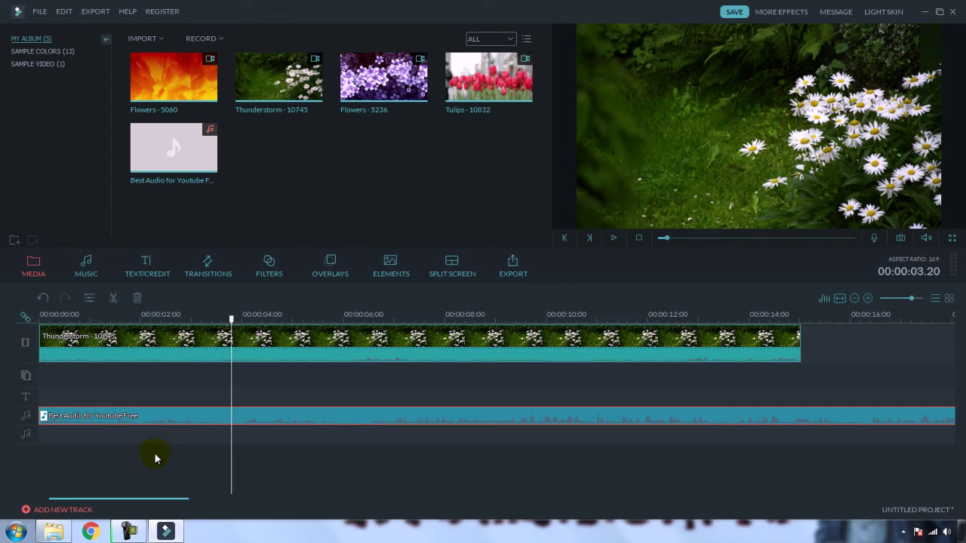
click(287, 355)
click(98, 270)
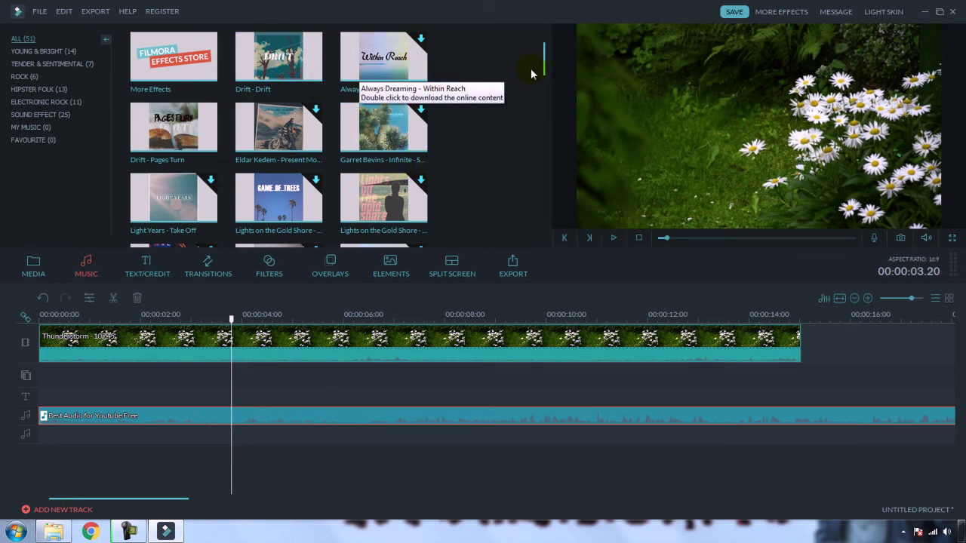
drag(545, 66, 555, 31)
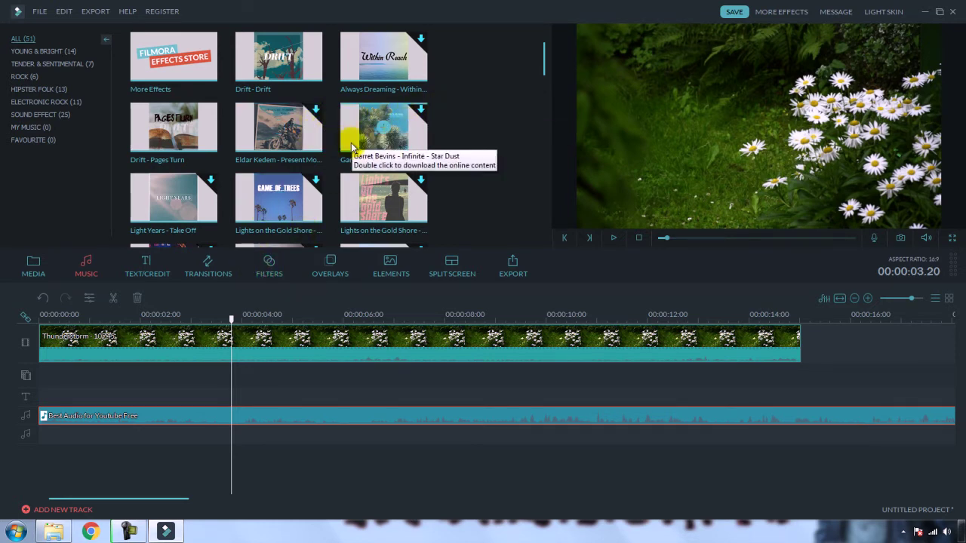
Step: Add the Wreath Title from TEXT/CREDIT at 3.20 seconds and delete the background MP3 audio clip
click(147, 268)
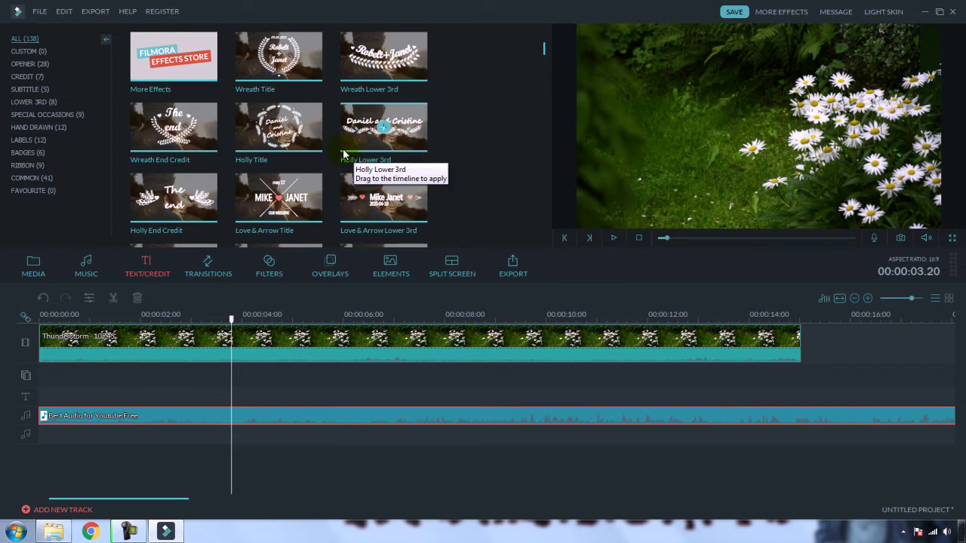
click(279, 59)
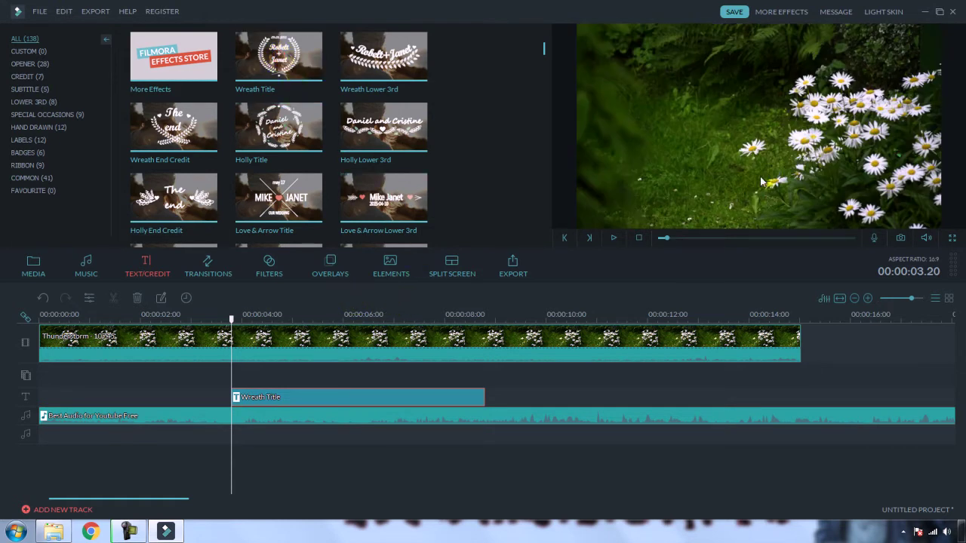
click(445, 420)
key(Delete)
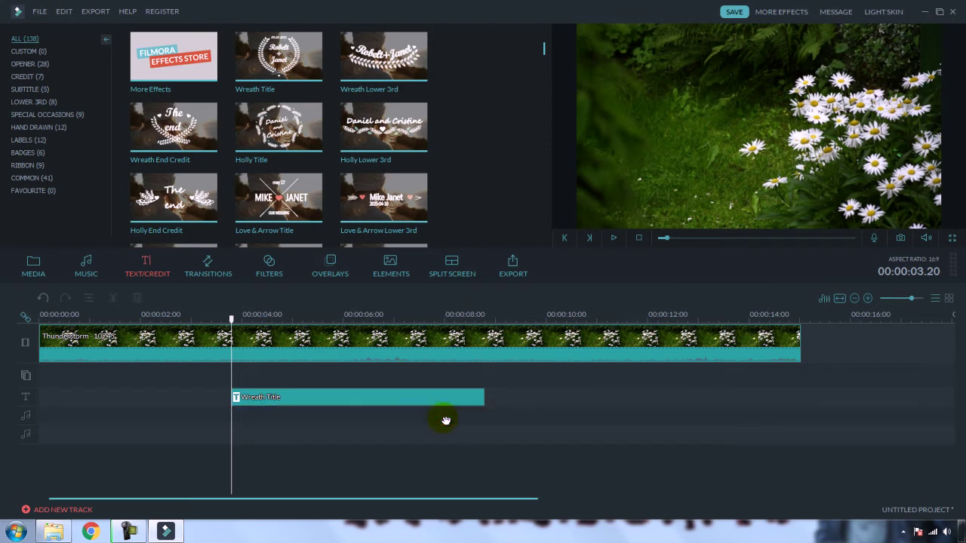
Step: Preview the wreath title and highlight the end of its first name
click(612, 240)
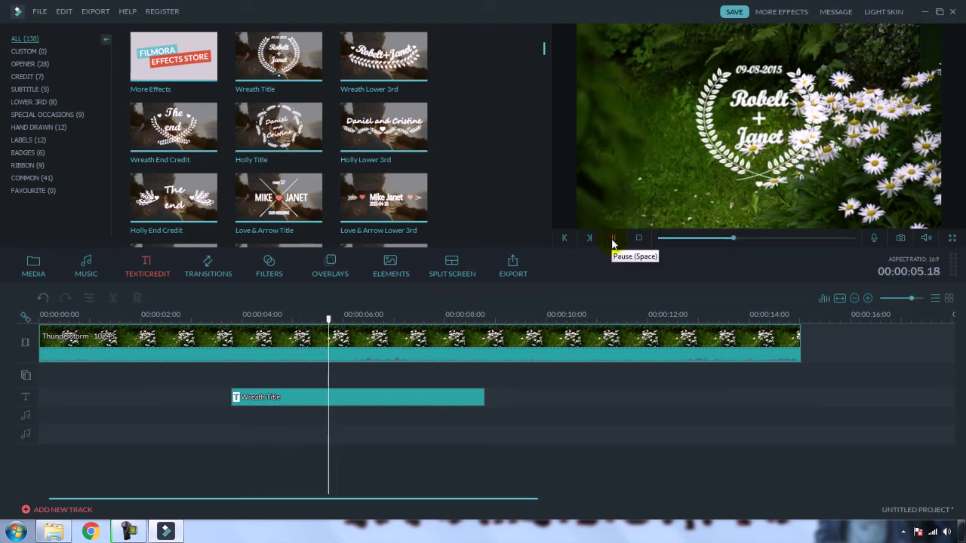
click(612, 240)
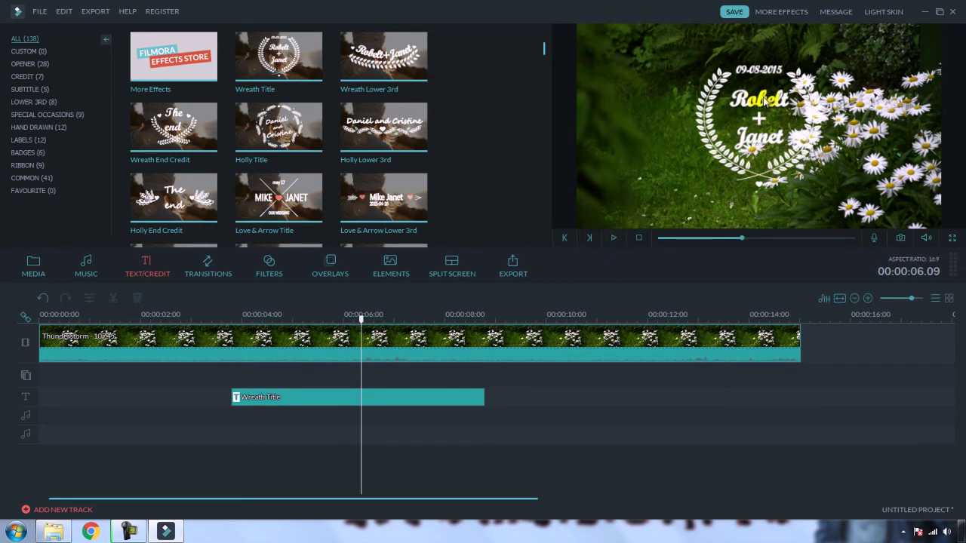
drag(765, 100, 777, 104)
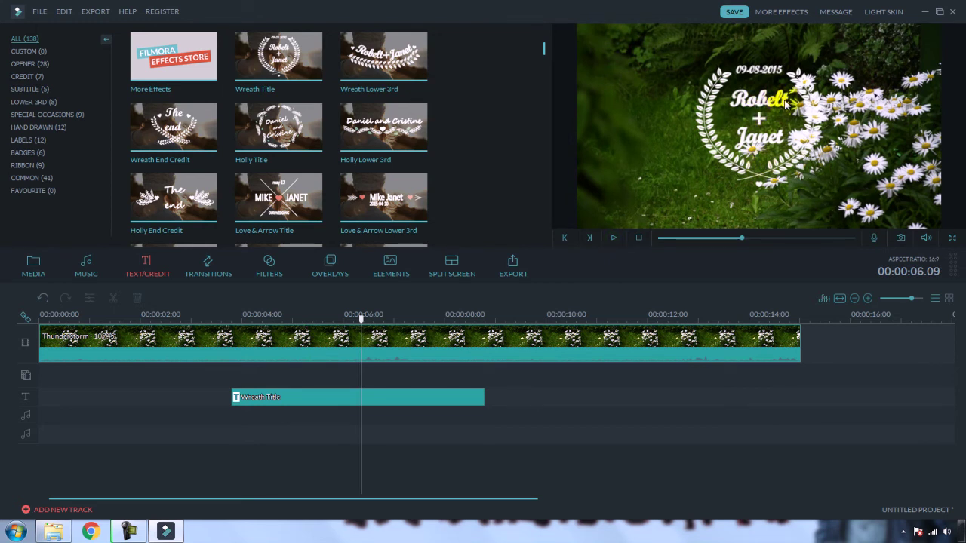
Step: Replace the wreath title's first name with the new first name
double_click(773, 104)
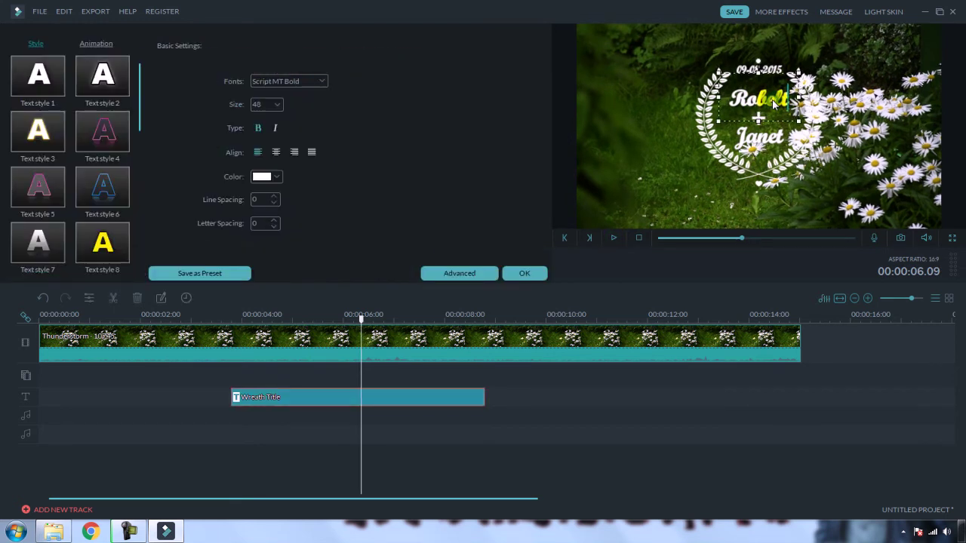
click(795, 99)
key(BackSpace)
key(BackSpace)
key(BackSpace)
key(BackSpace)
key(BackSpace)
key(BackSpace)
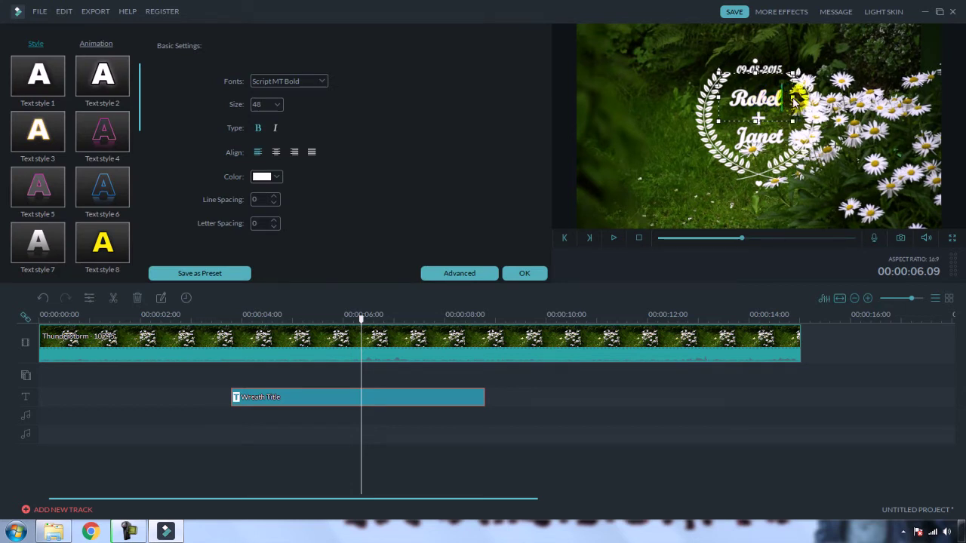
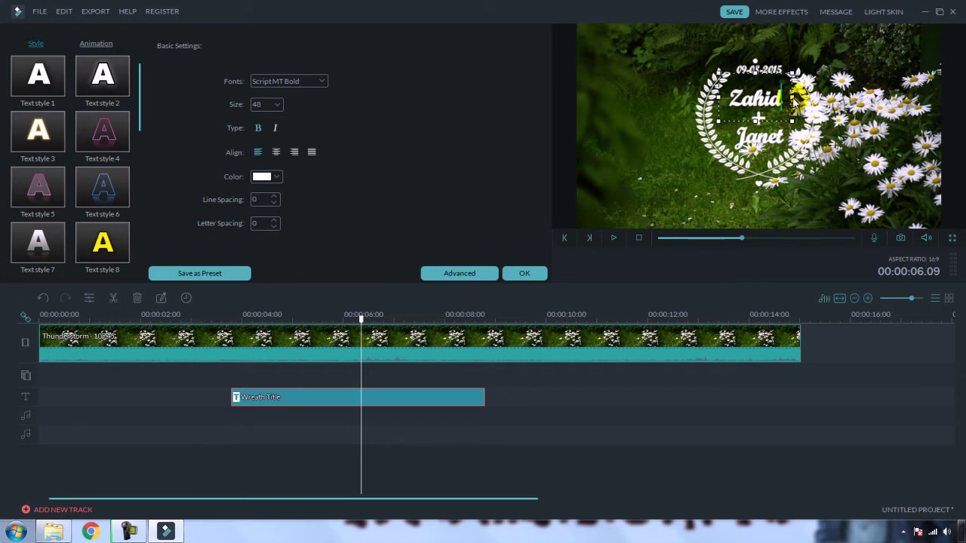
Step: Replace the wreath title's second name line with the new second name
click(770, 140)
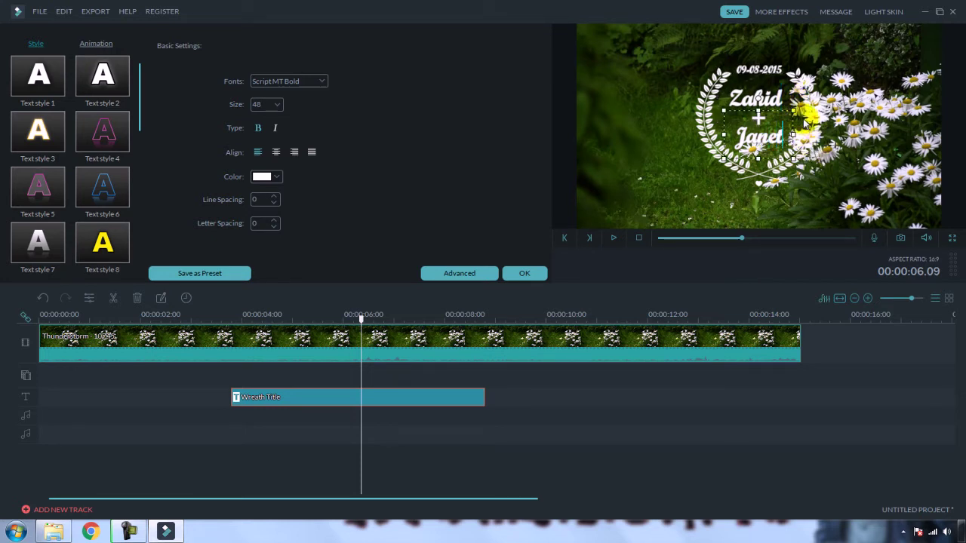
key(BackSpace)
key(BackSpace)
key(BackSpace)
key(BackSpace)
key(BackSpace)
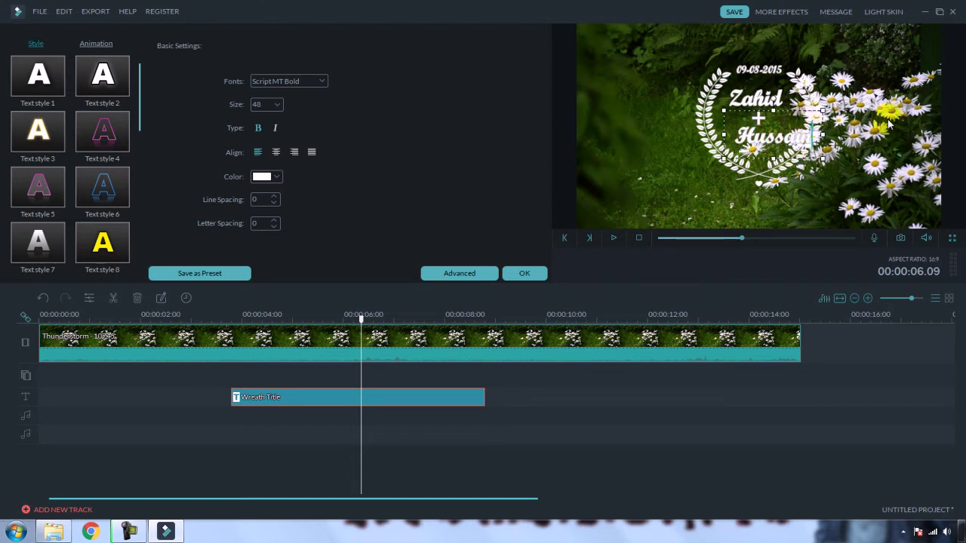
drag(806, 135, 735, 108)
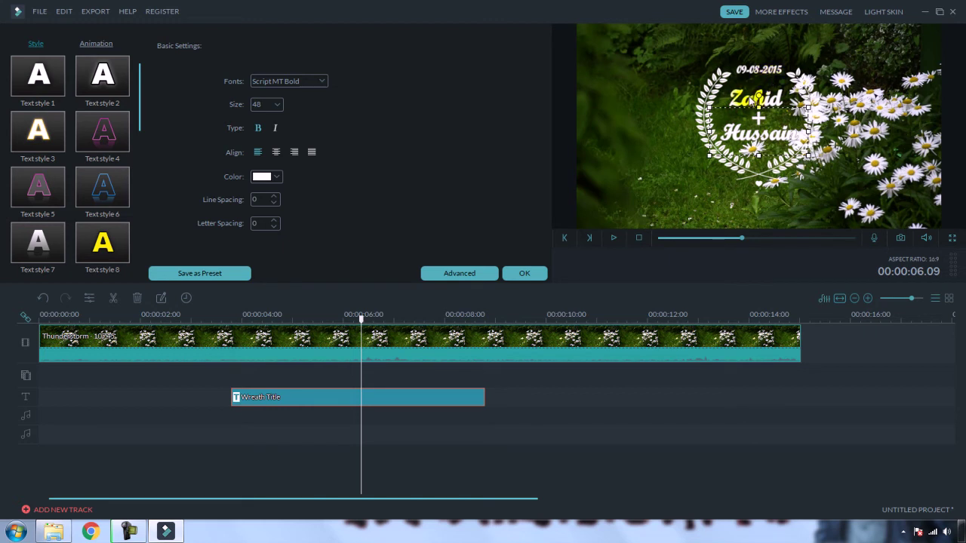
click(743, 98)
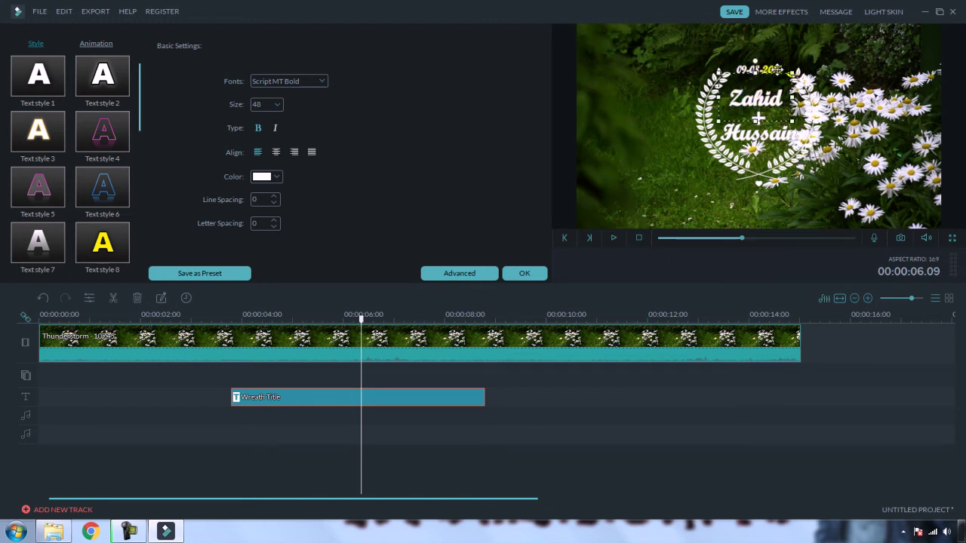
click(777, 70)
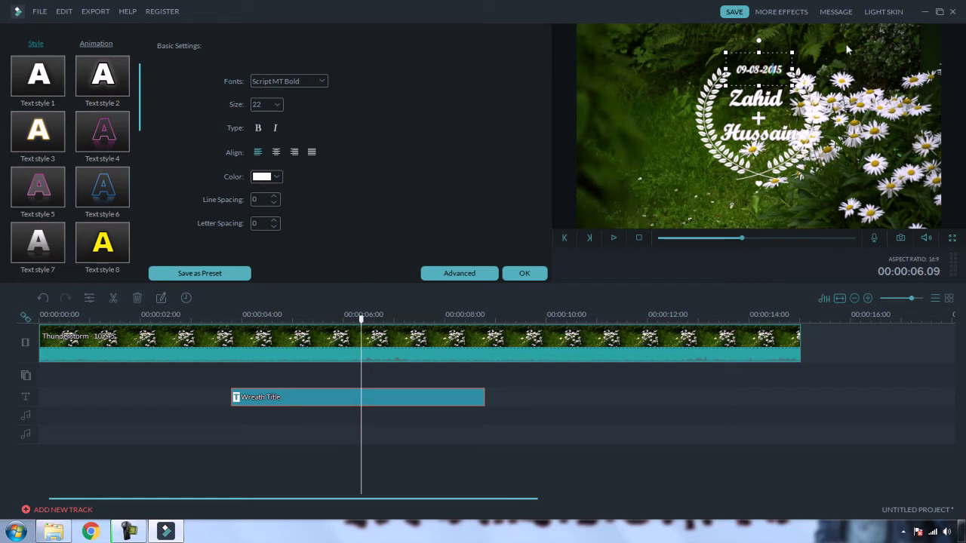
key(BackSpace)
key(BackSpace)
key(BackSpace)
key(BackSpace)
text(199)
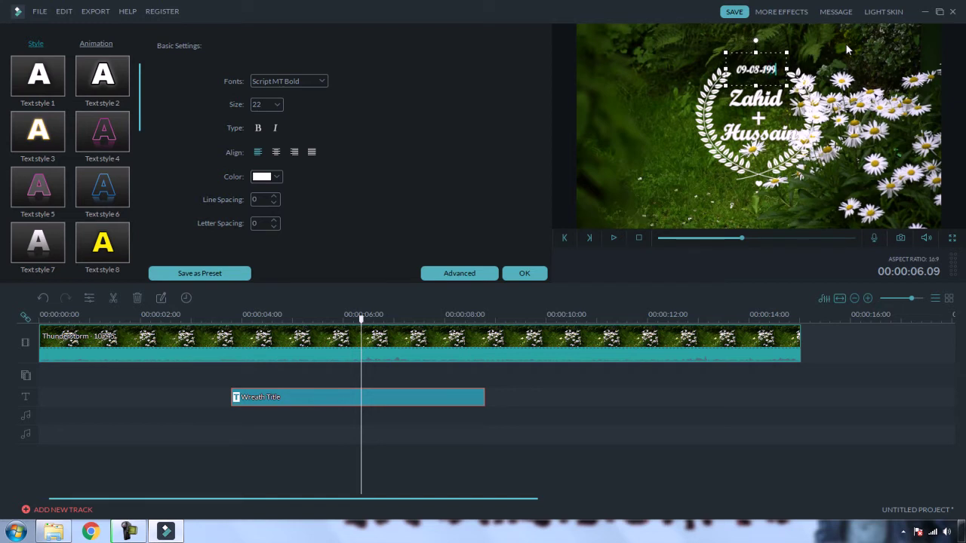
text(0)
key(BackSpace)
key(BackSpace)
key(BackSpace)
key(BackSpace)
key(BackSpace)
key(BackSpace)
text(4-1990)
key(BackSpace)
key(BackSpace)
text(21)
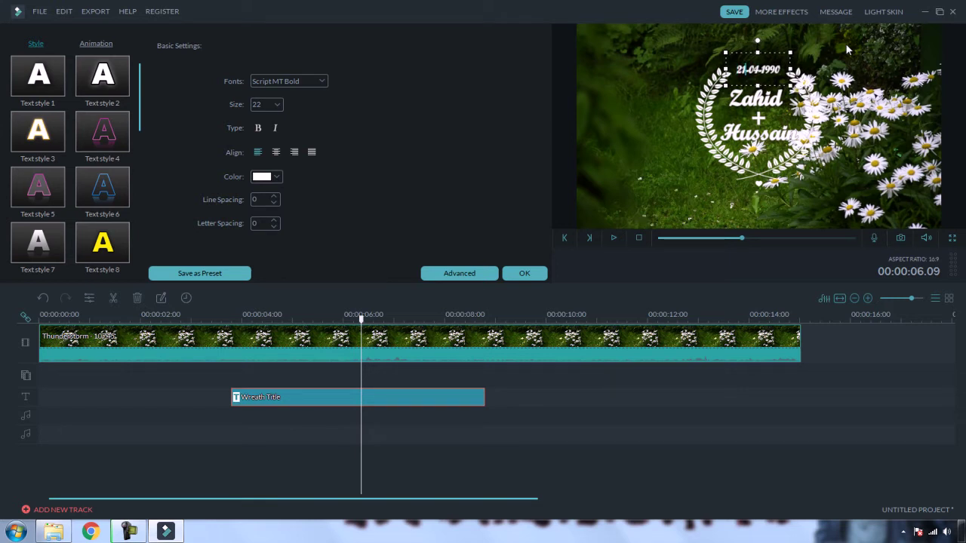
click(852, 165)
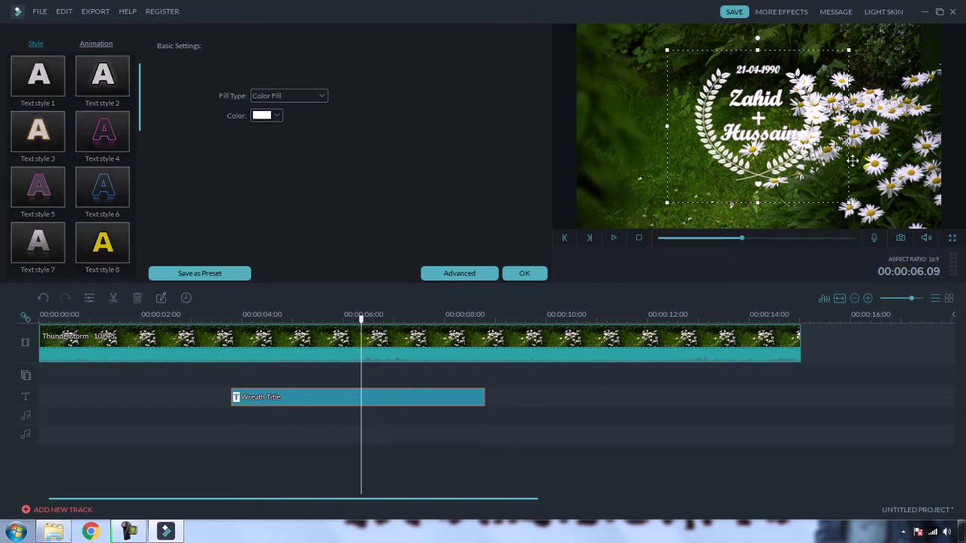
click(209, 316)
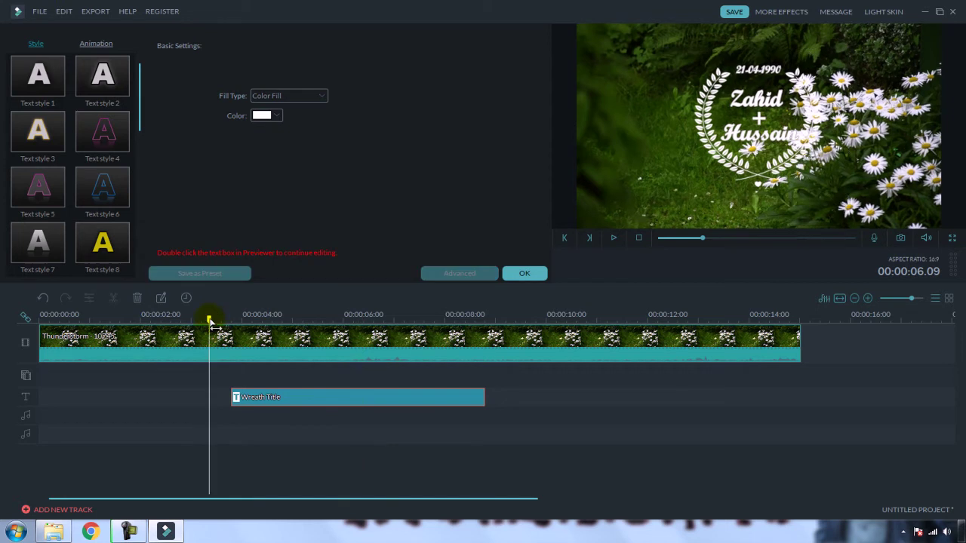
click(614, 238)
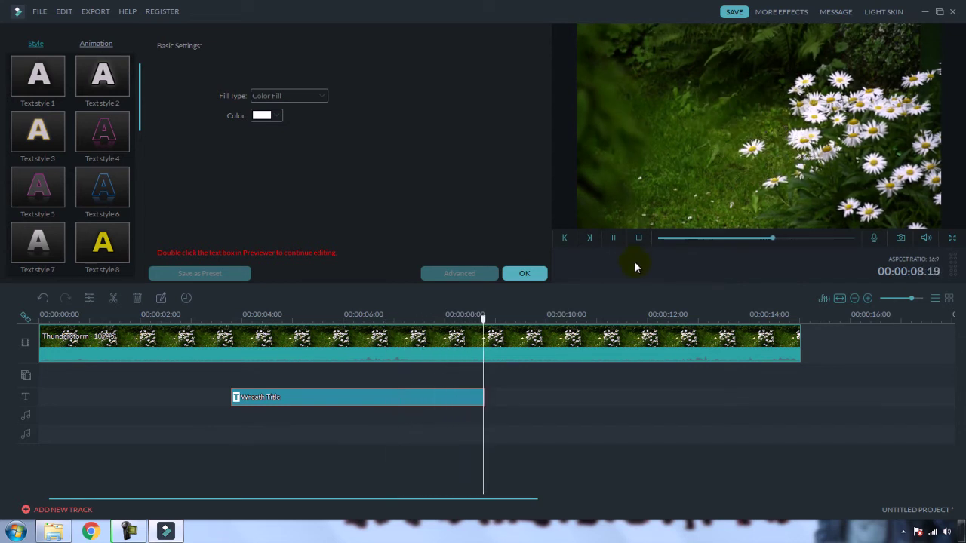
click(613, 238)
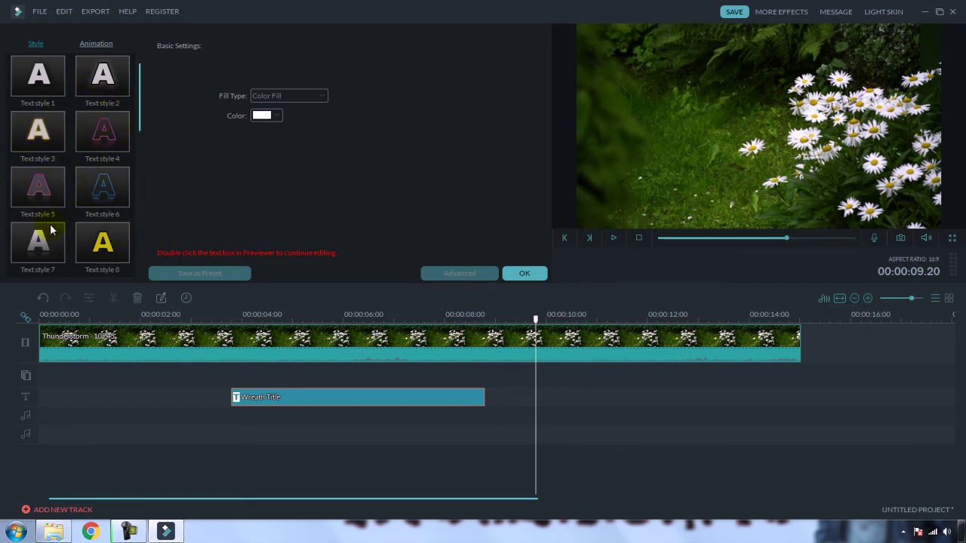
Step: Open the wreath title's Advanced Text Edit, view its animation presets, and close it
double_click(344, 399)
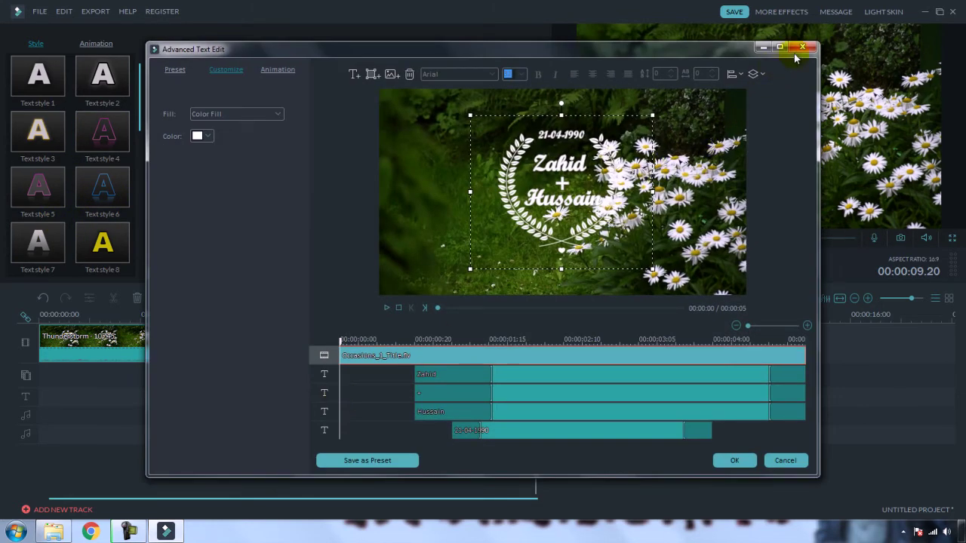
click(803, 47)
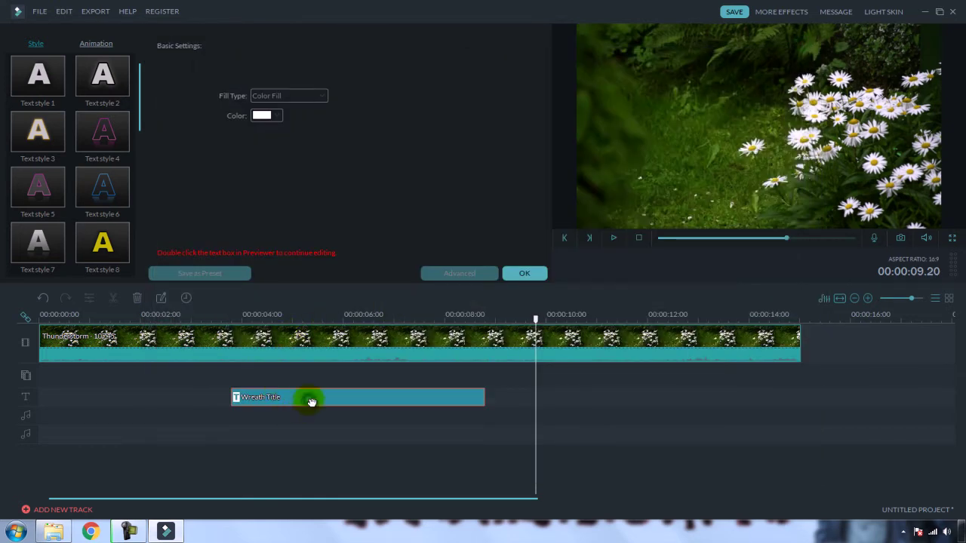
double_click(311, 400)
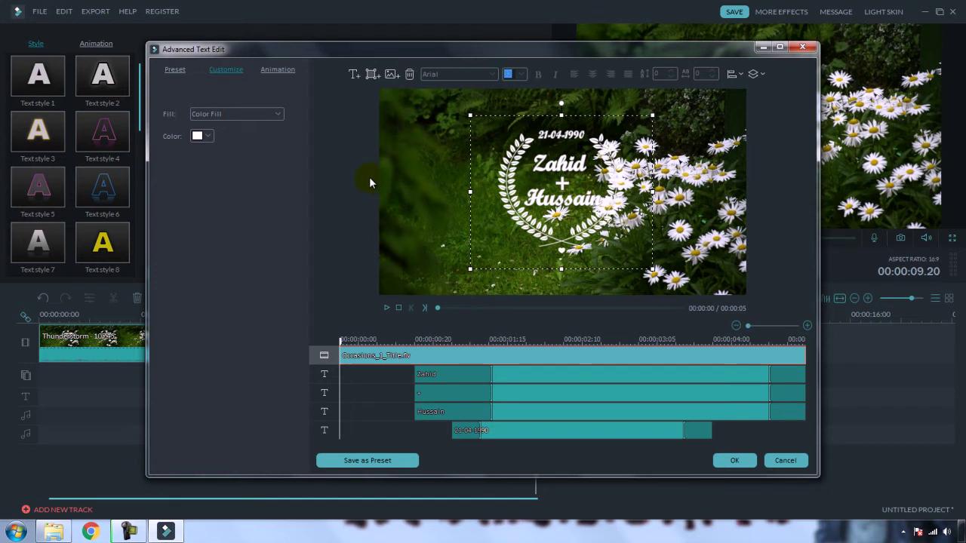
click(272, 74)
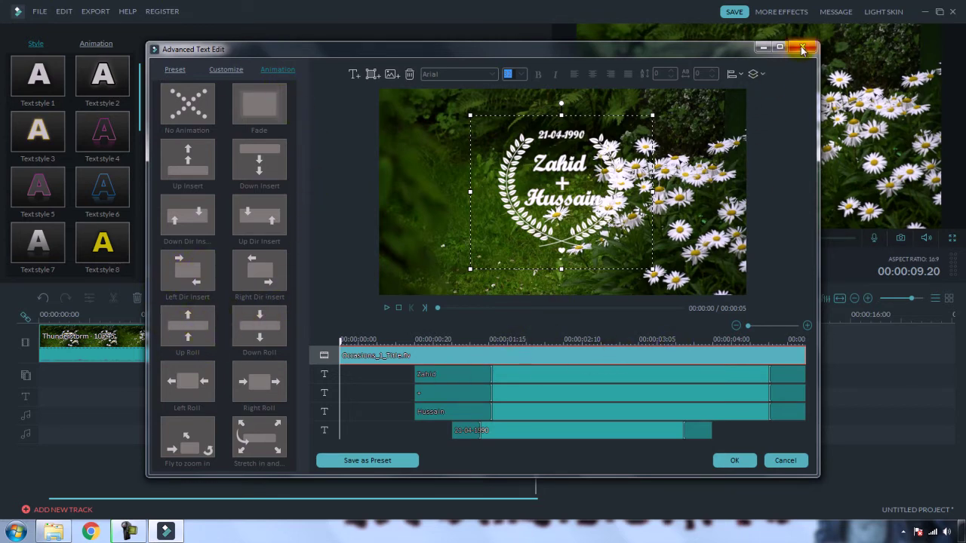
click(802, 47)
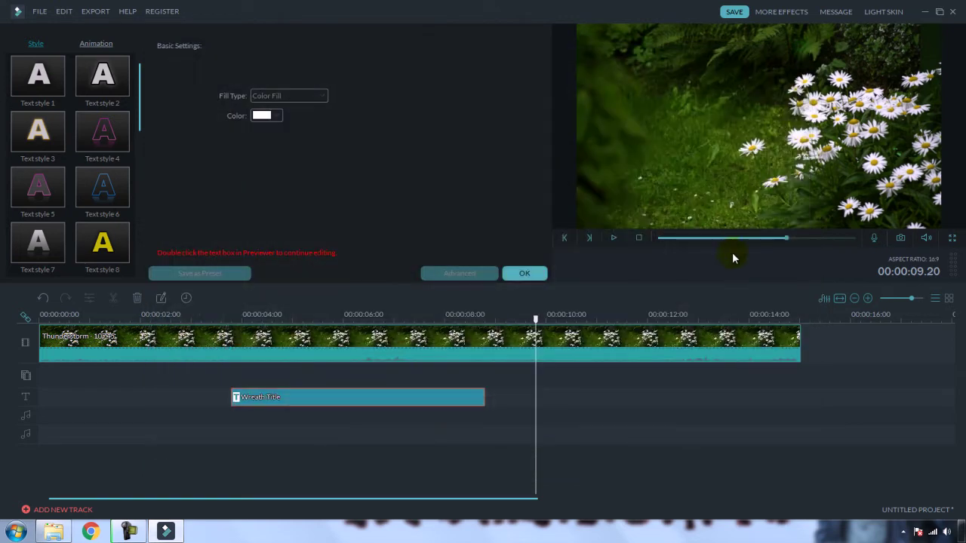
Step: Preview the title from about 3 seconds and select the Wreath Title clip
click(234, 317)
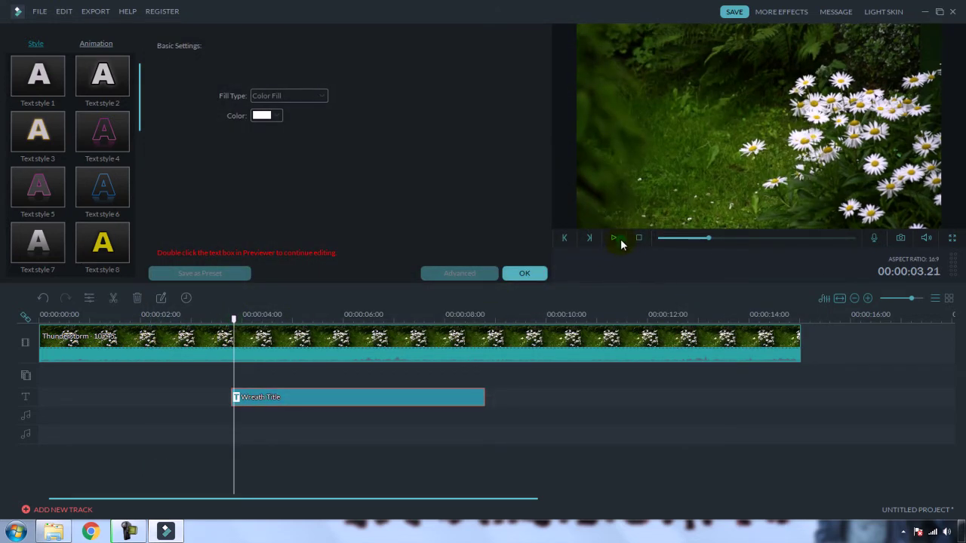
click(615, 237)
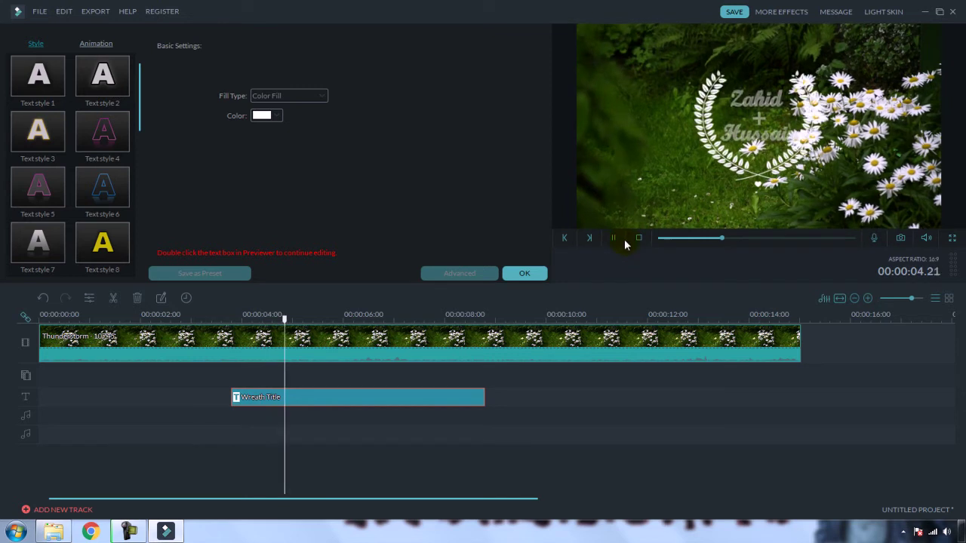
click(618, 237)
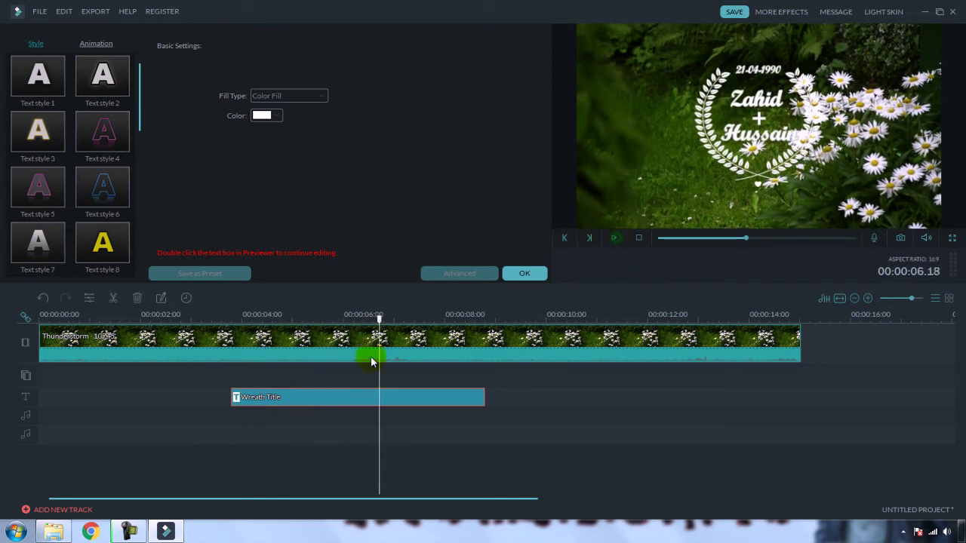
click(286, 397)
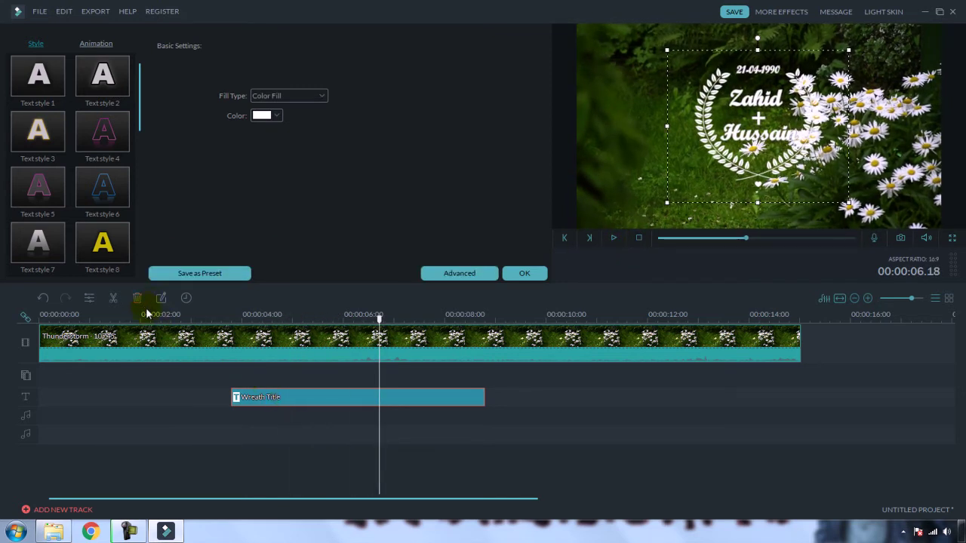
Step: In Advanced Text Edit, give the first name element the Down Dir Insert animation
double_click(303, 400)
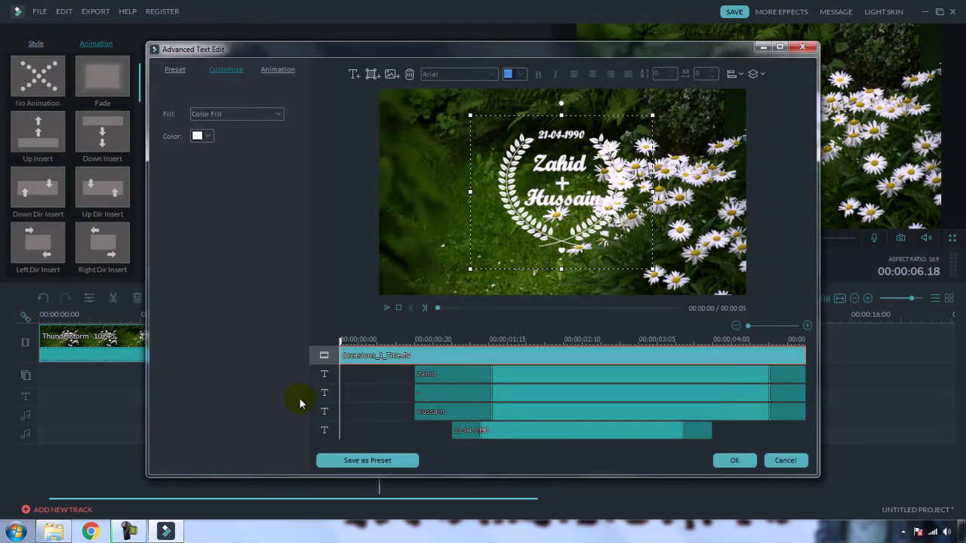
click(278, 70)
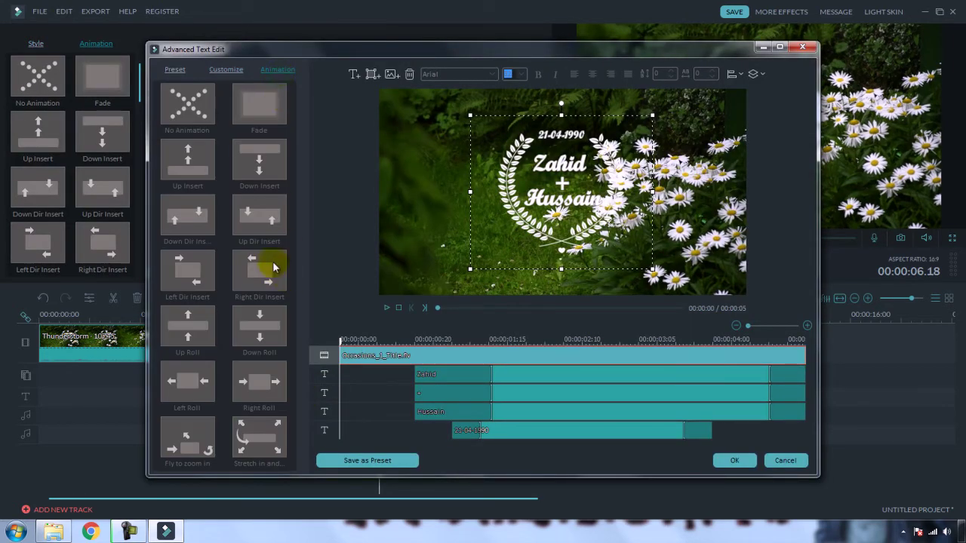
click(555, 168)
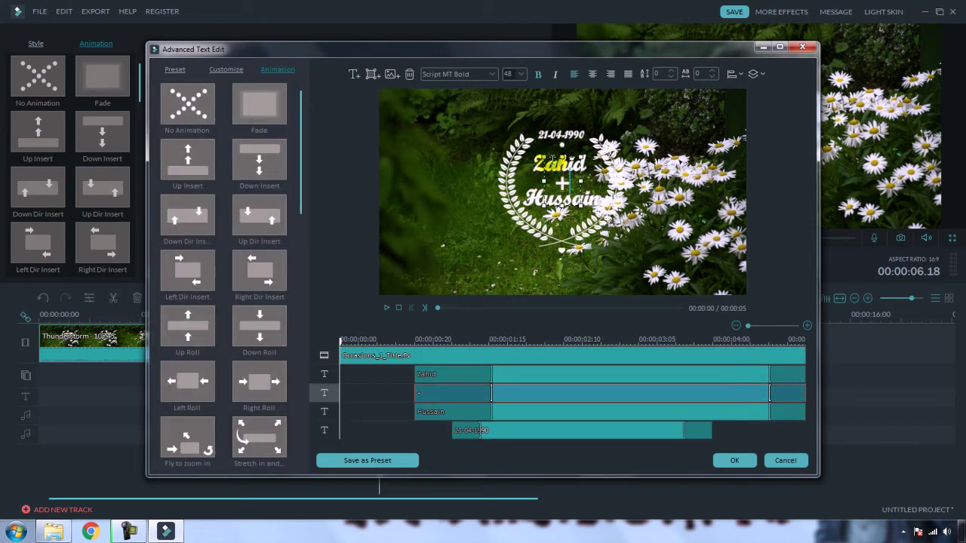
click(537, 163)
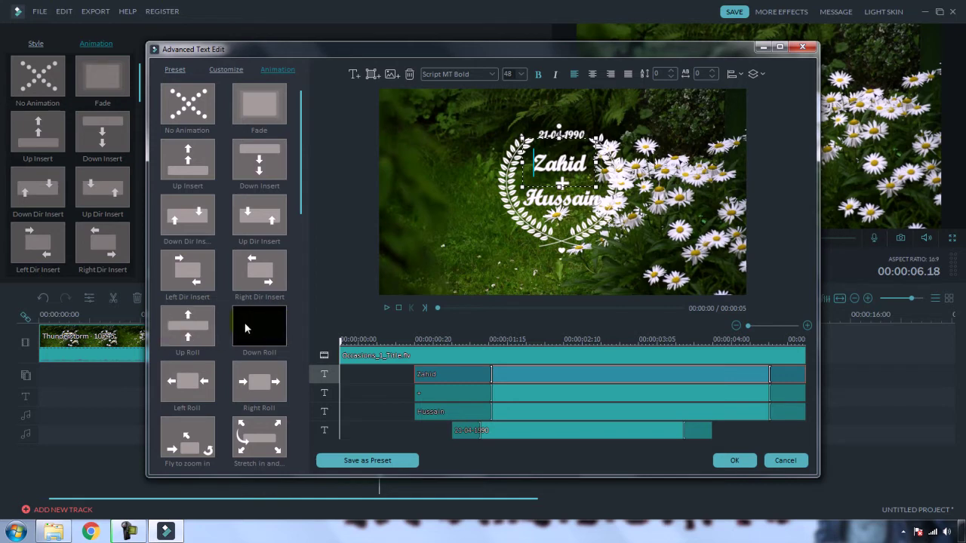
click(193, 218)
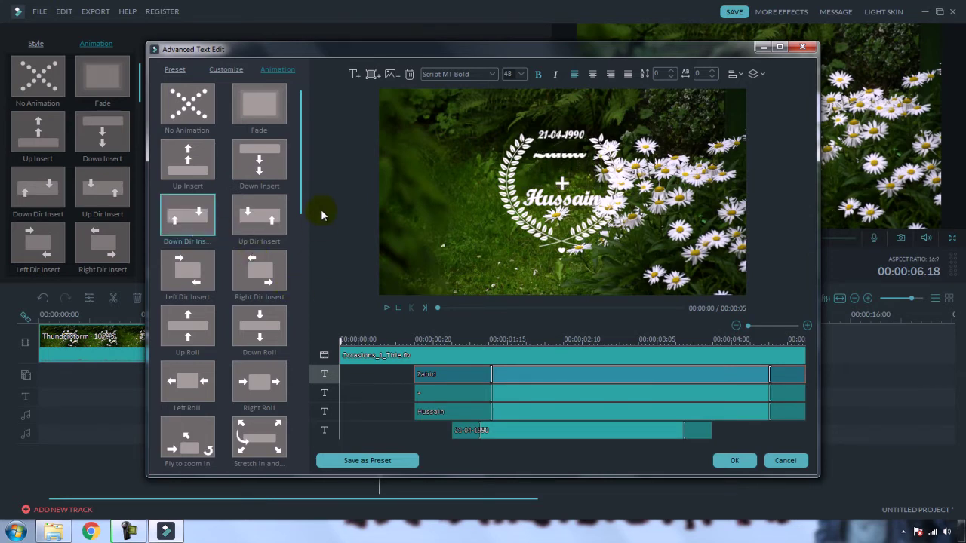
Step: Apply the Zoom in animation to the second name element and confirm with OK
click(558, 198)
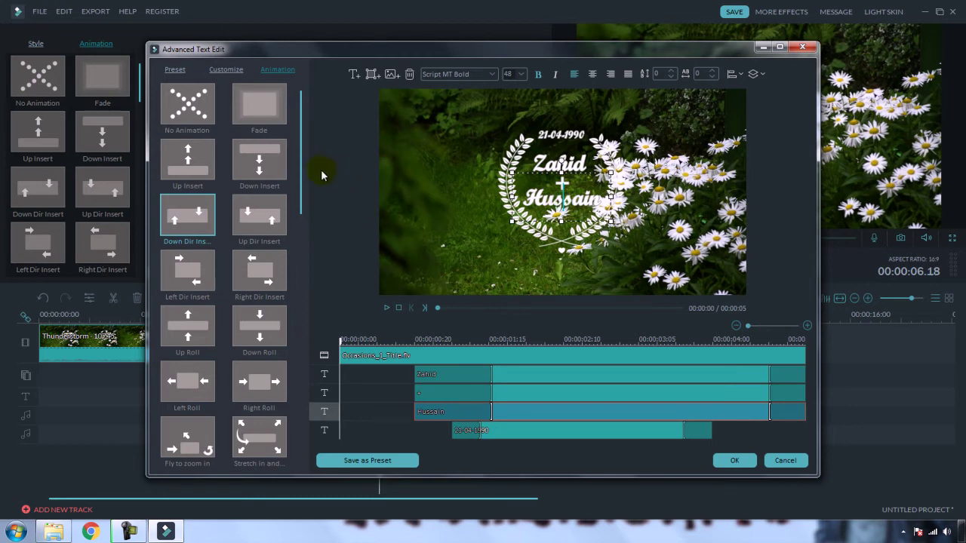
drag(302, 161, 297, 252)
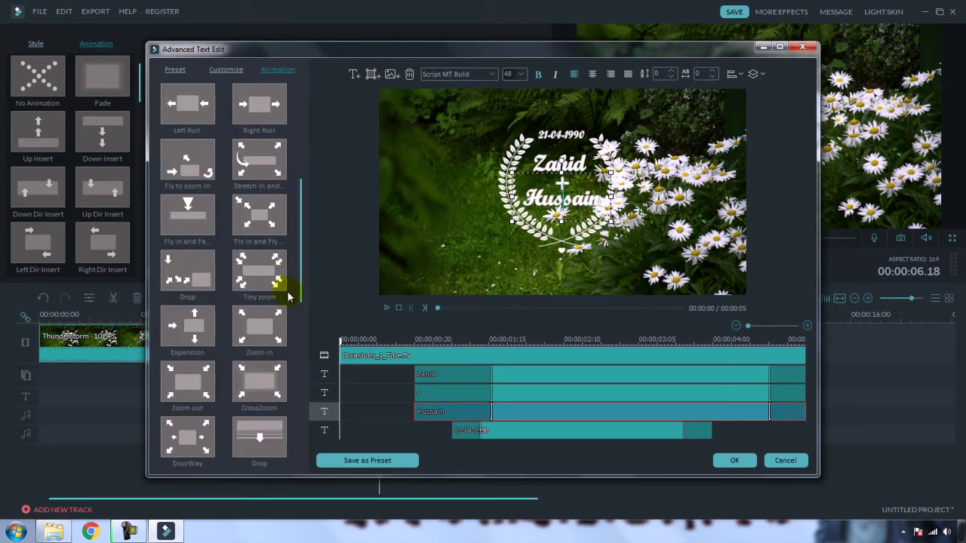
mouse_move(262, 320)
mouse_move(253, 278)
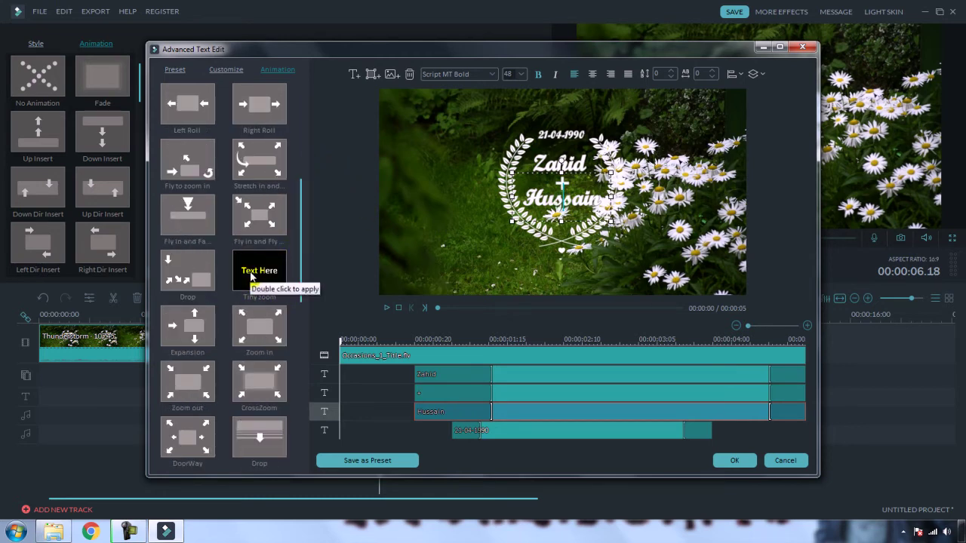
double_click(259, 273)
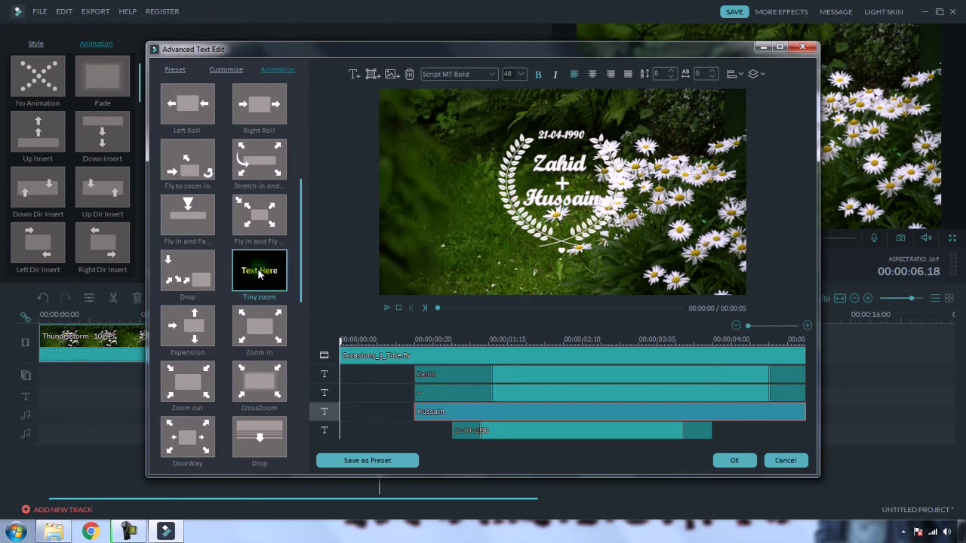
mouse_move(264, 325)
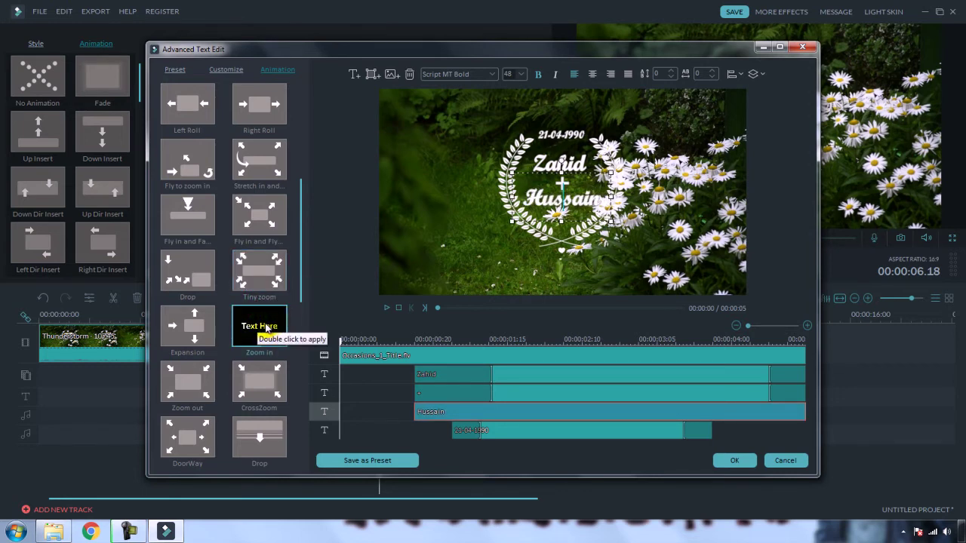
double_click(264, 326)
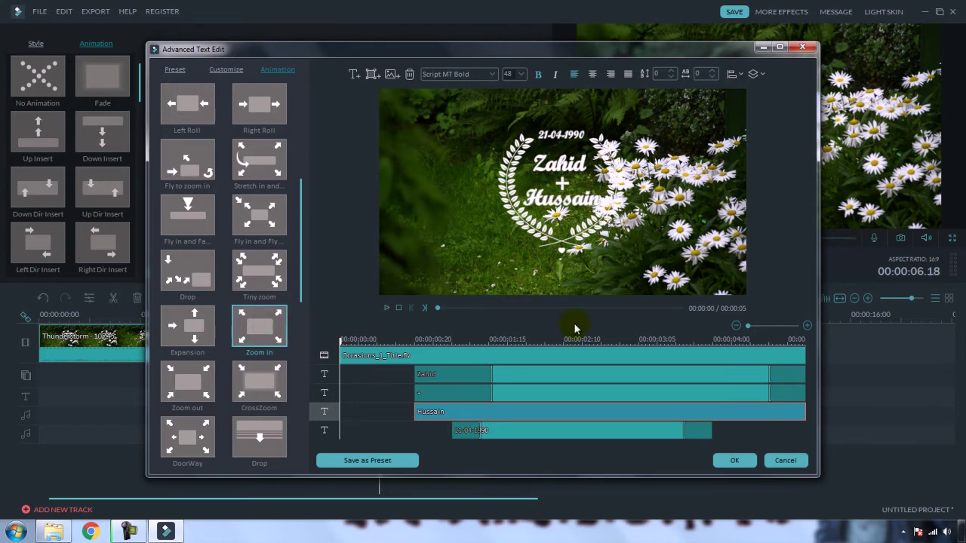
click(733, 458)
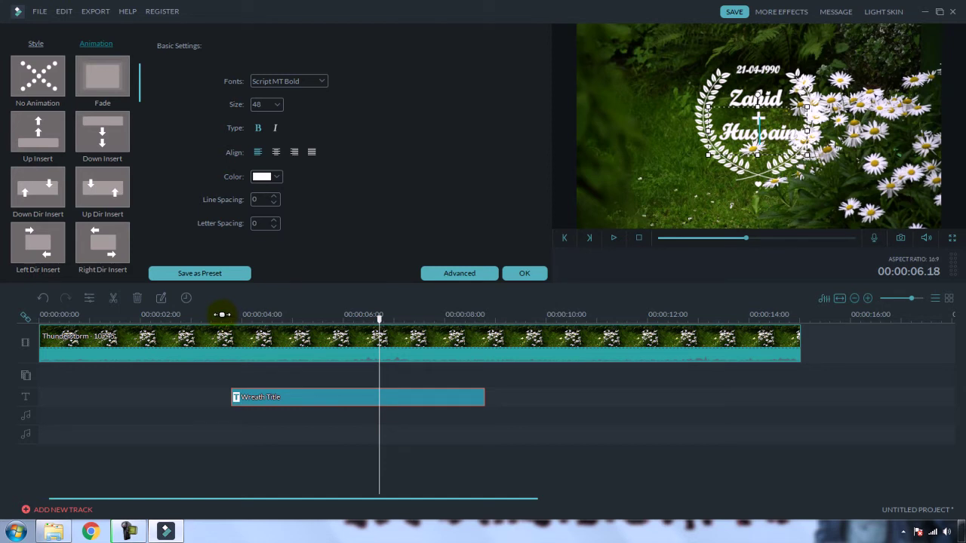
click(219, 315)
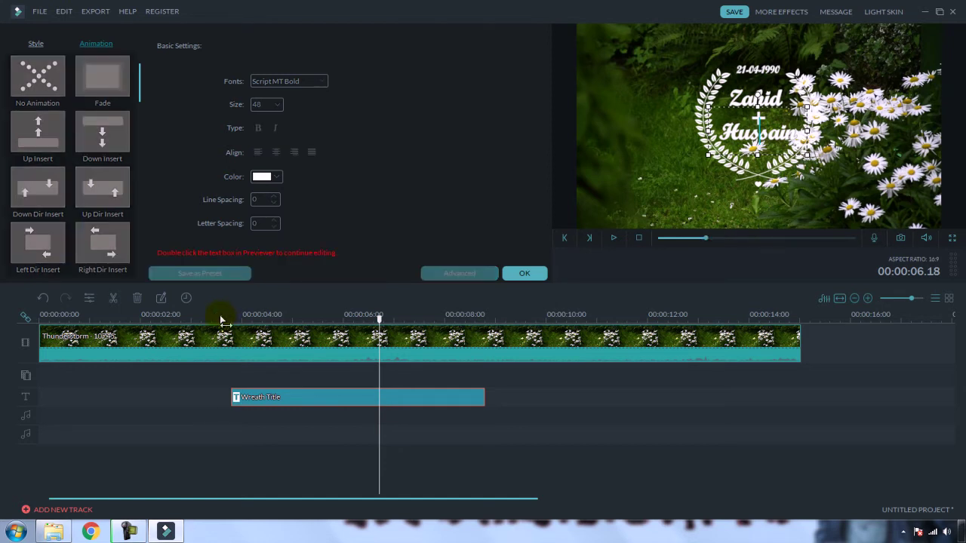
click(611, 239)
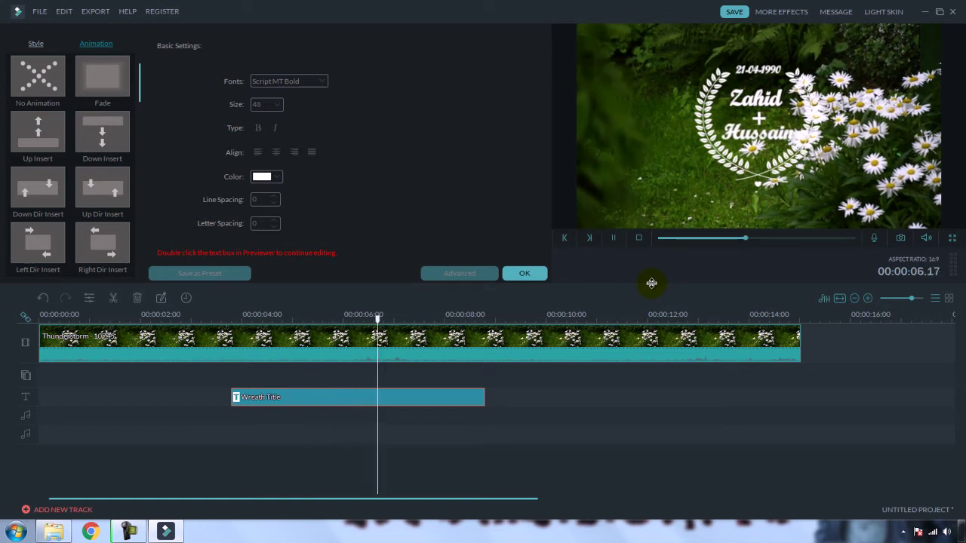
click(616, 237)
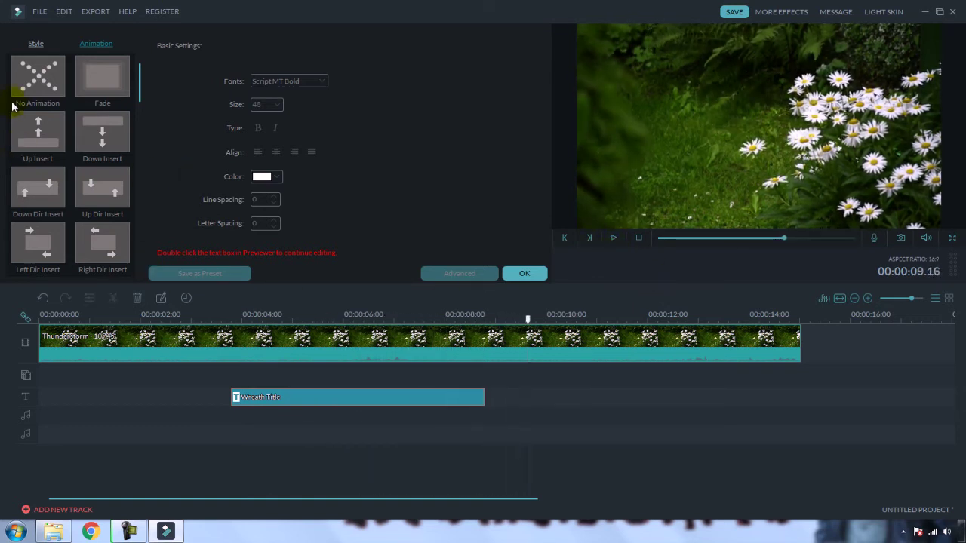
Step: Close the title settings and delete every timeline clip, including the Wreath Title
click(530, 276)
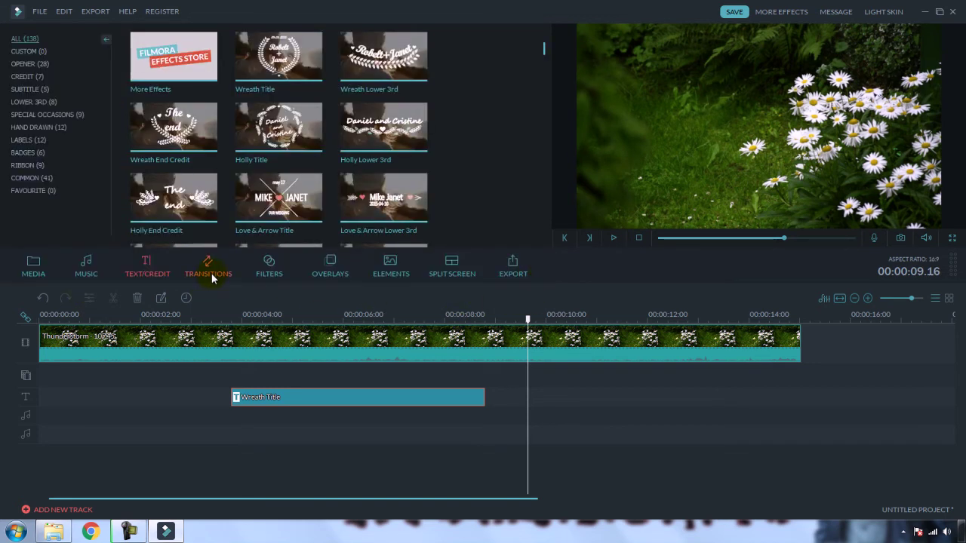
click(211, 275)
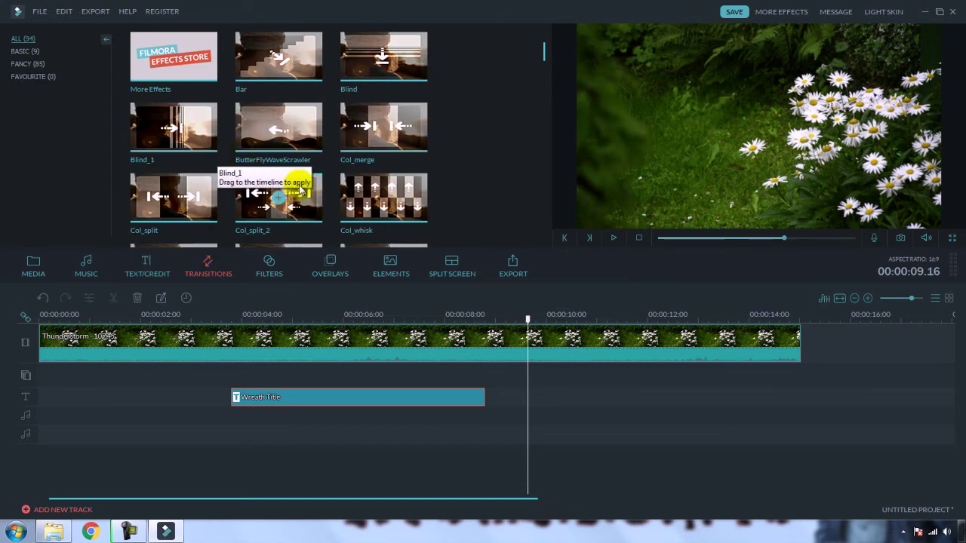
key(ctrl+a)
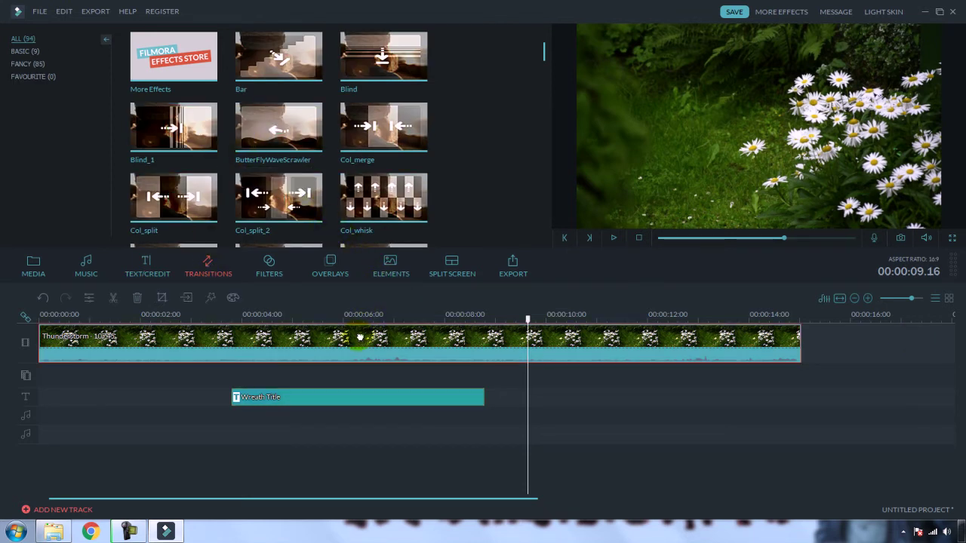
key(Delete)
Step: Place Tulips - 10832 on the video track, zoom the timeline out, and add Flowers - 5236 after it
click(34, 267)
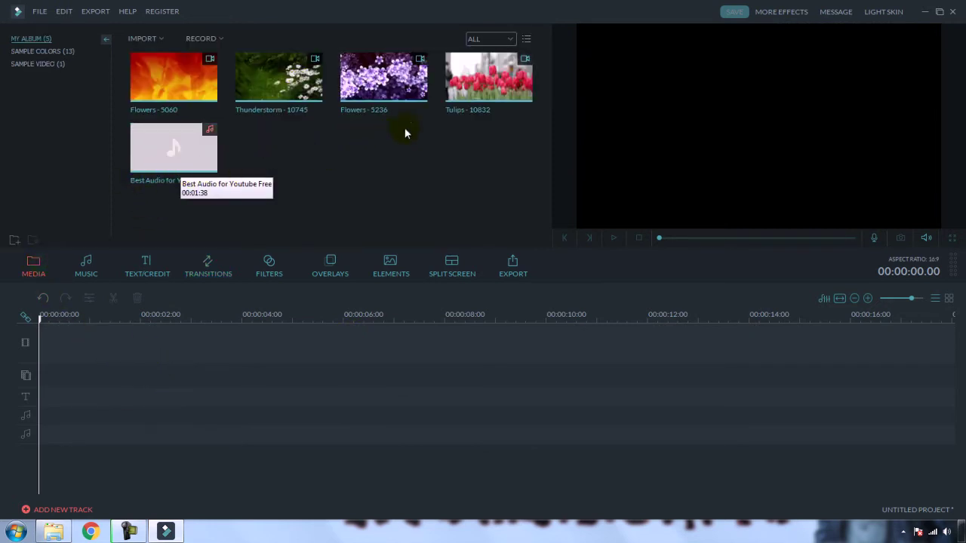
drag(462, 104, 83, 340)
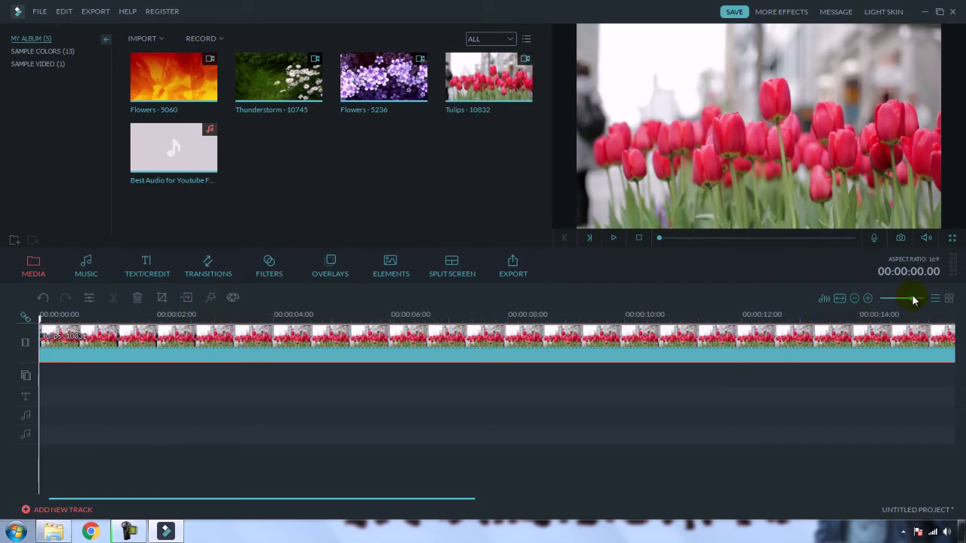
drag(915, 299, 906, 300)
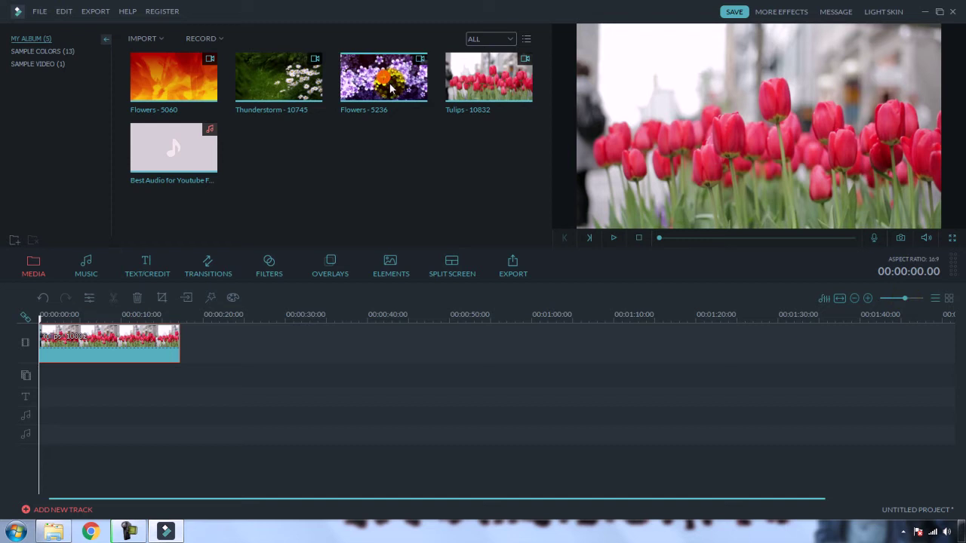
click(286, 332)
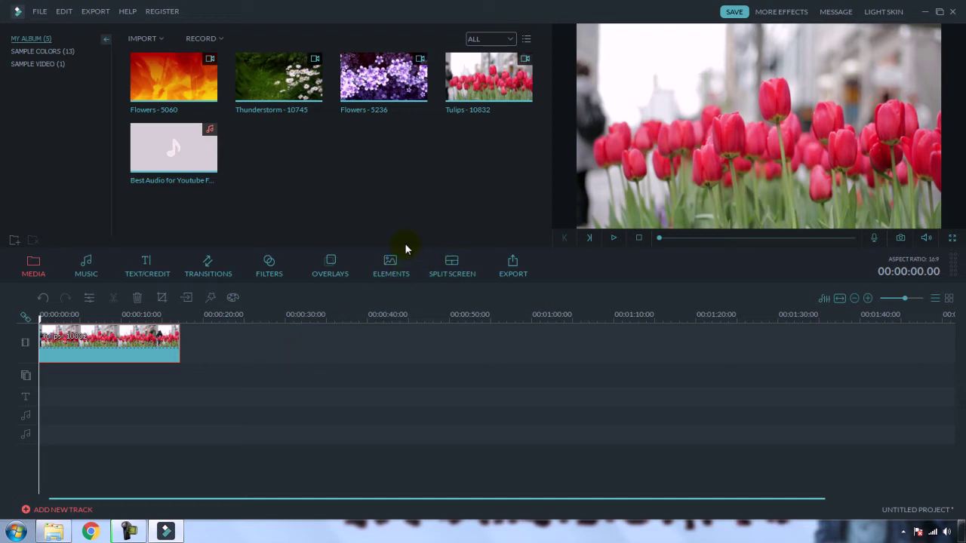
click(383, 76)
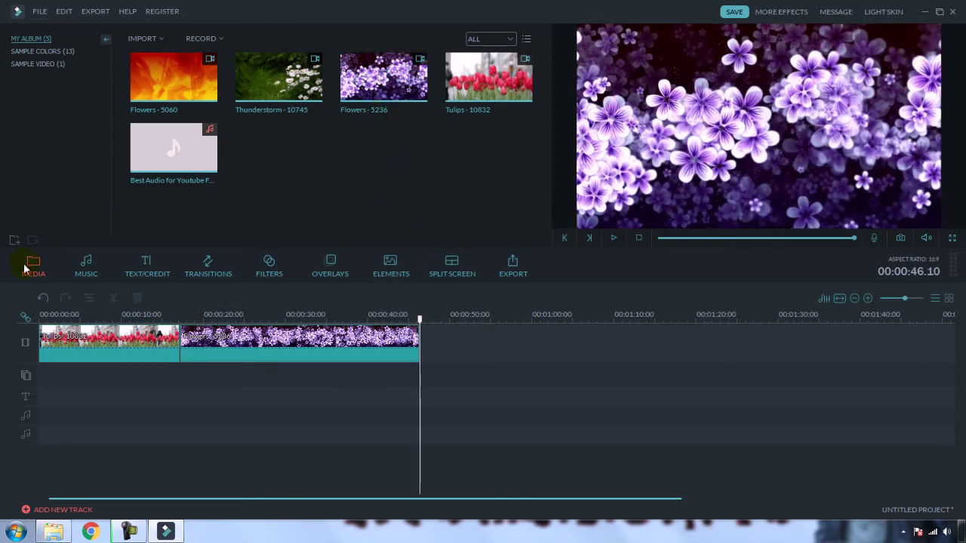
Step: Insert the Col_whisk transition between the Tulips and purple flowers clips and play it back
click(211, 272)
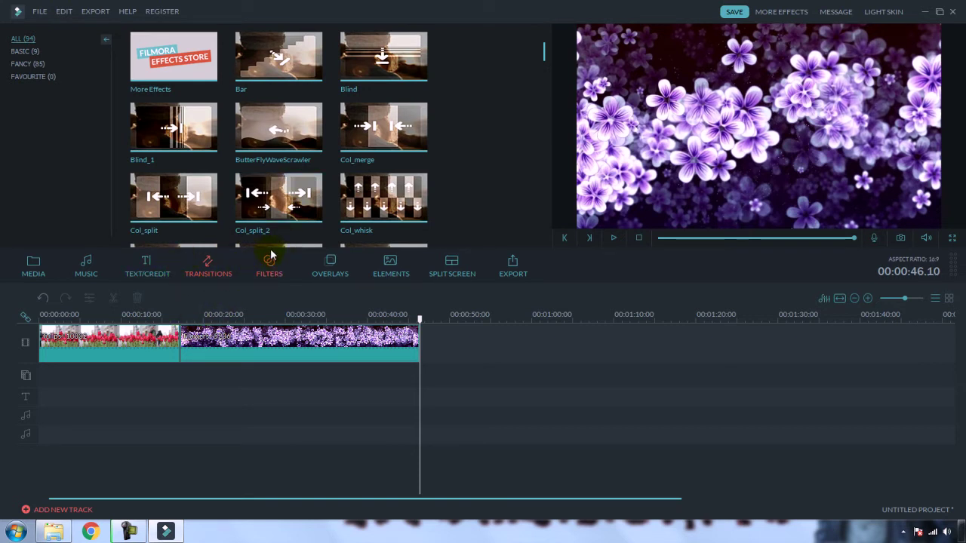
drag(372, 203, 183, 339)
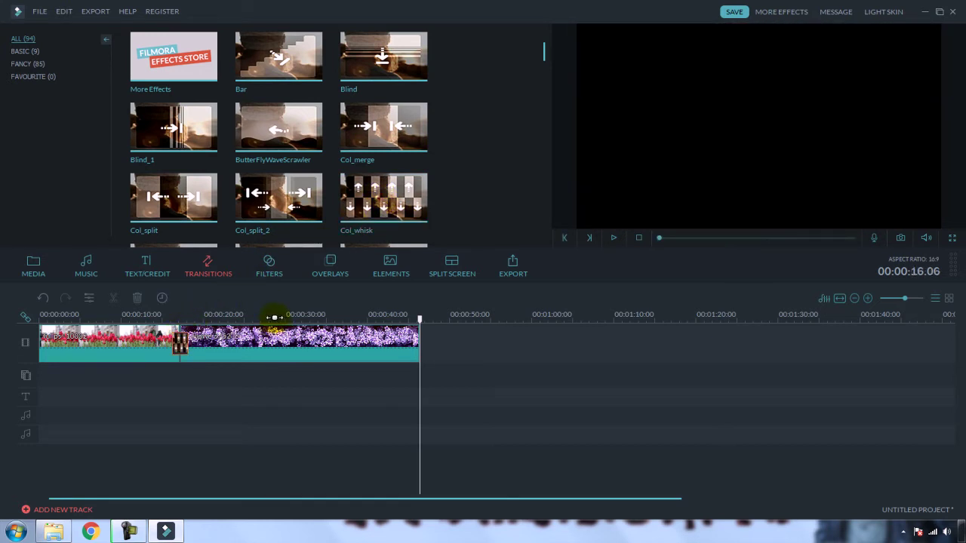
click(167, 314)
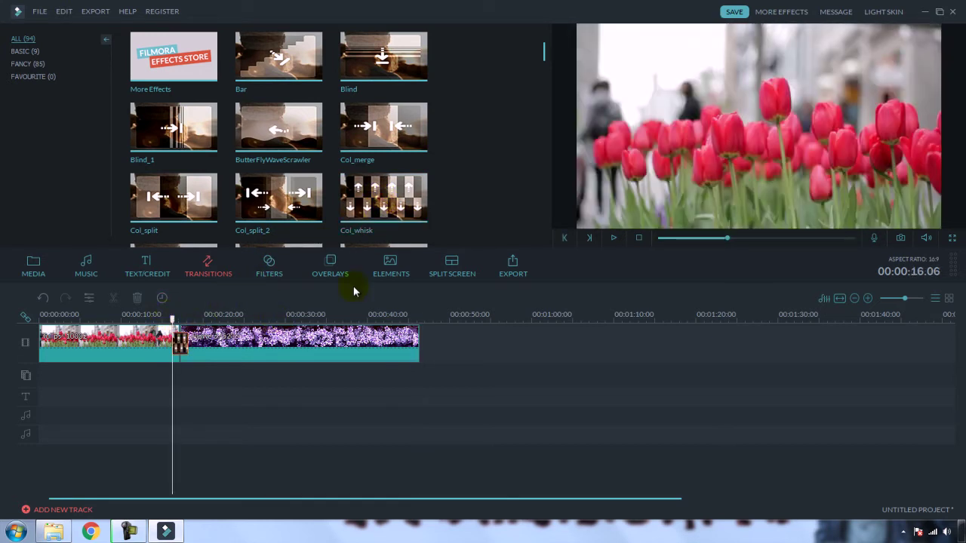
click(612, 238)
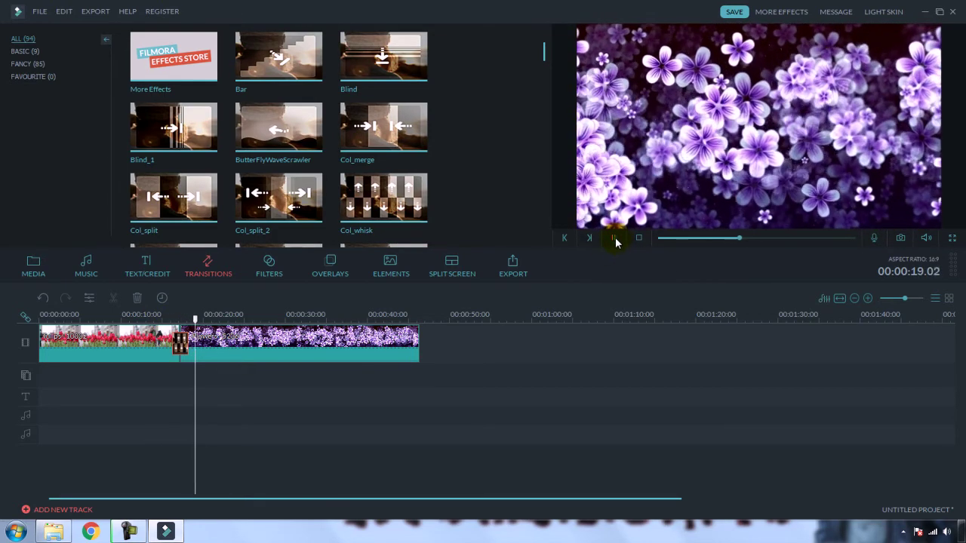
click(612, 238)
click(135, 525)
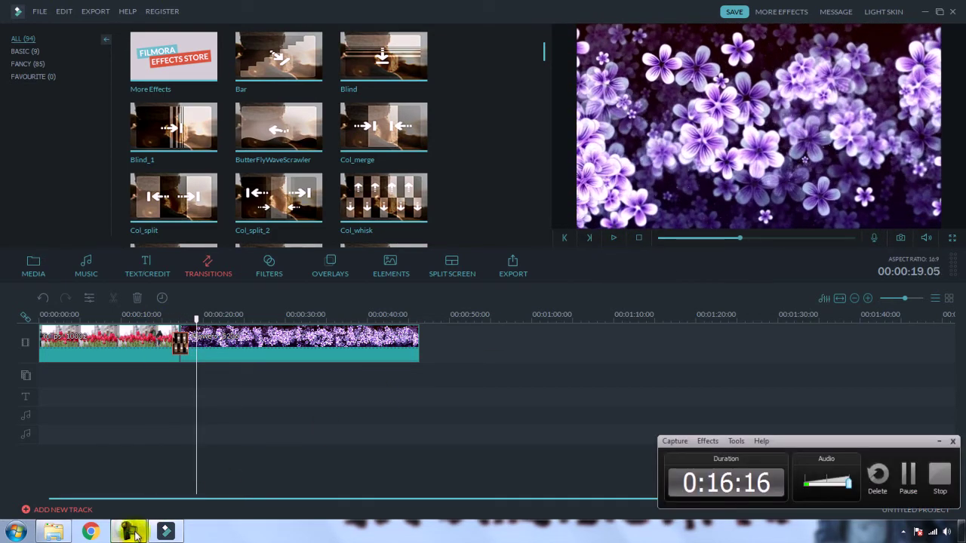
mouse_move(137, 536)
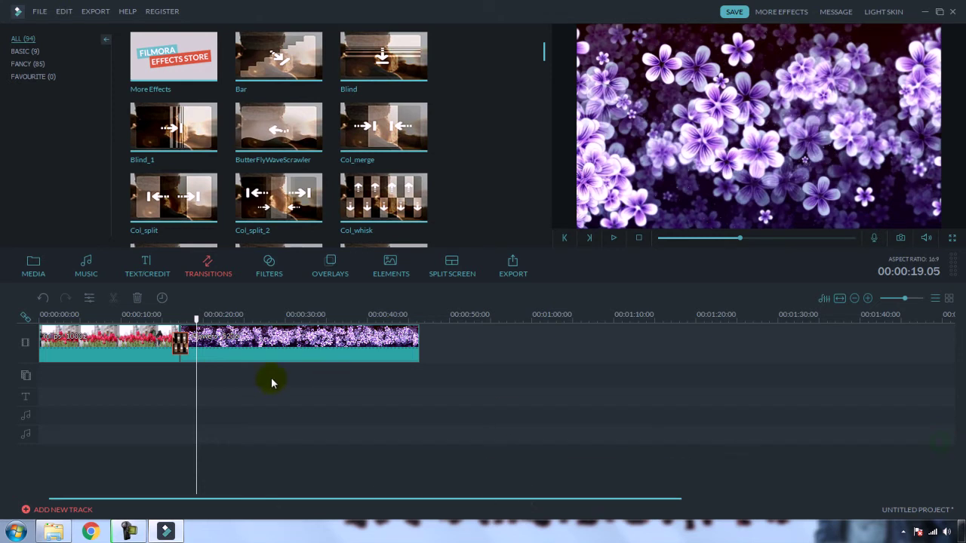
Step: Apply the Fire 1 filter over the tulips around six seconds in
click(269, 275)
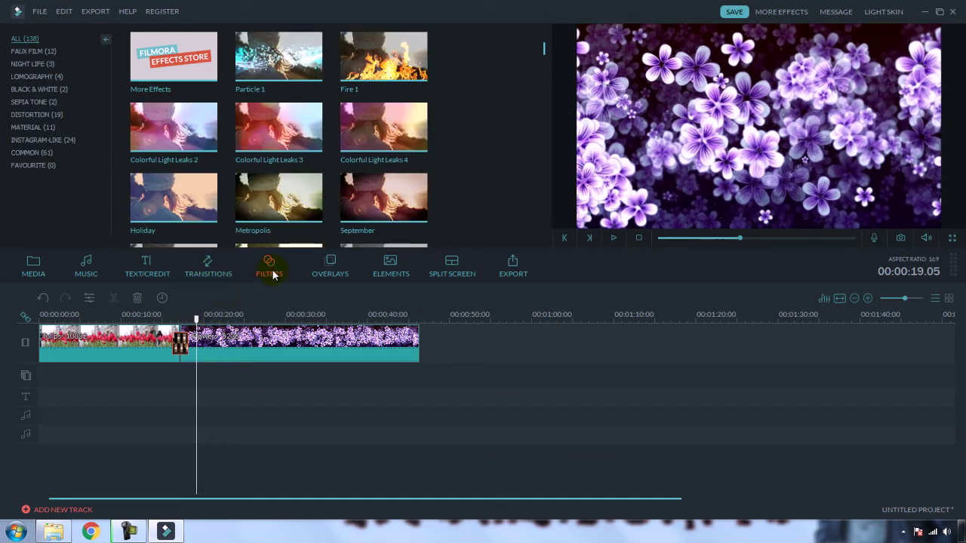
click(95, 314)
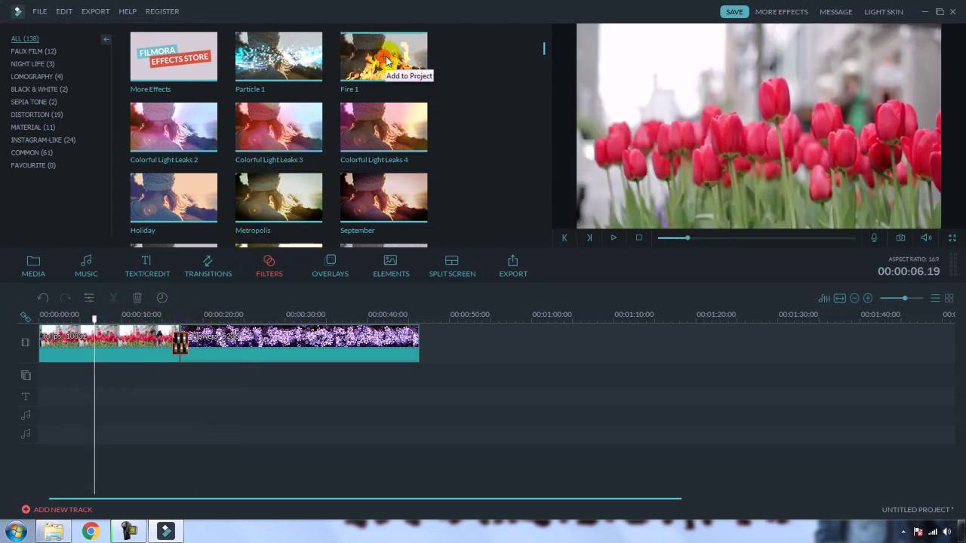
drag(386, 61, 68, 315)
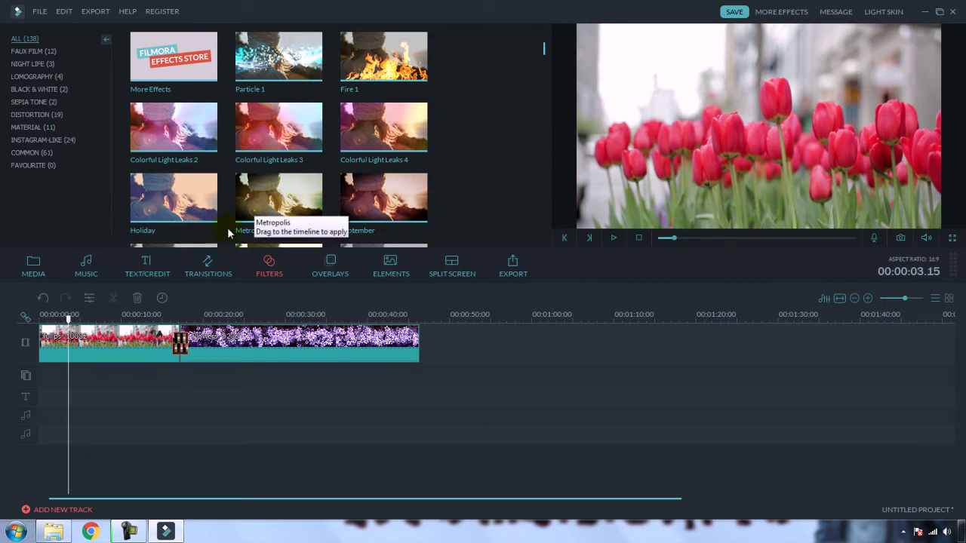
drag(253, 211, 69, 319)
click(385, 62)
click(385, 62)
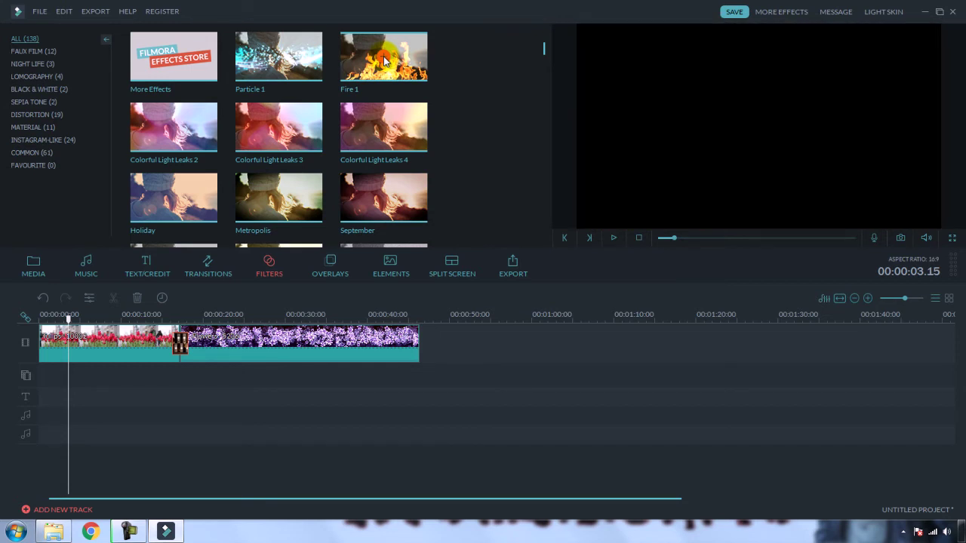
drag(385, 62, 71, 373)
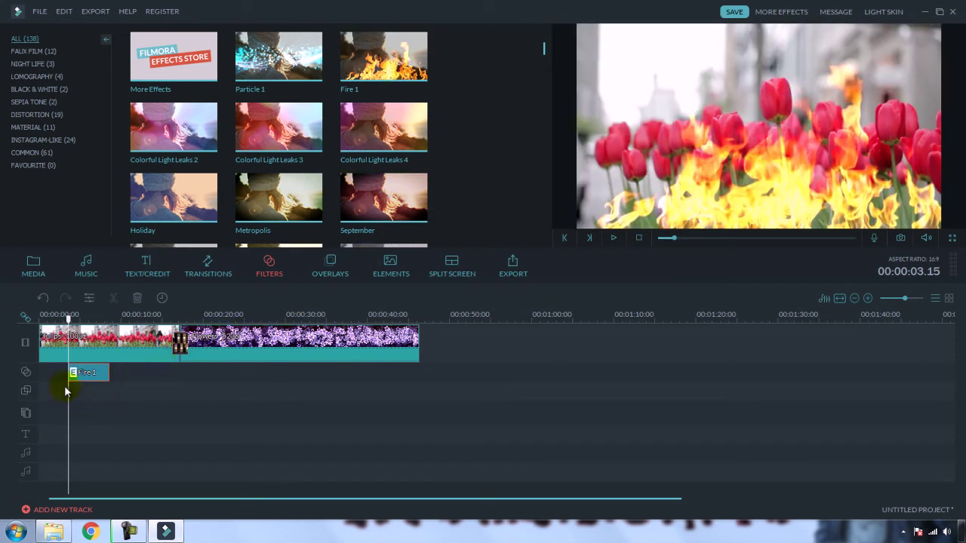
Step: Preview the Fire 1 effect from about two seconds, then delete the filter
click(55, 316)
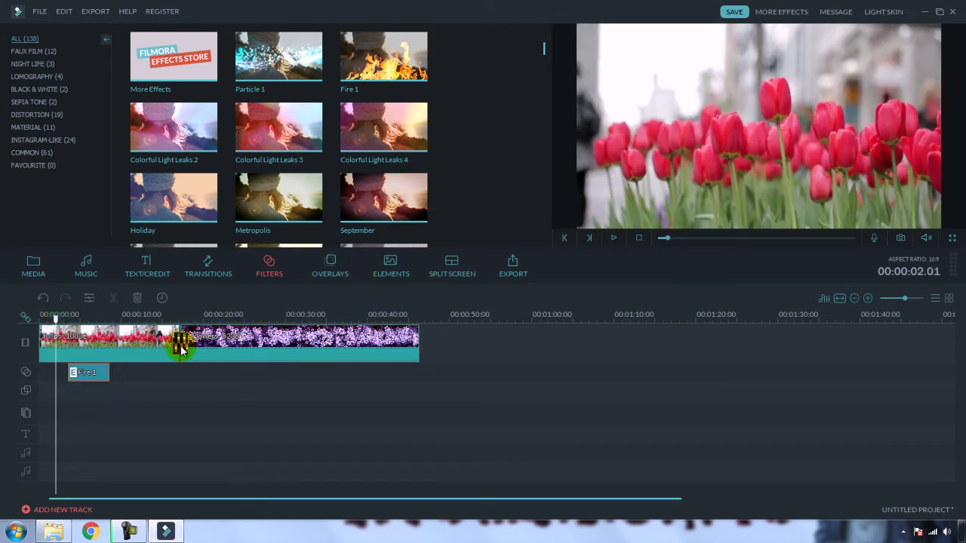
click(612, 238)
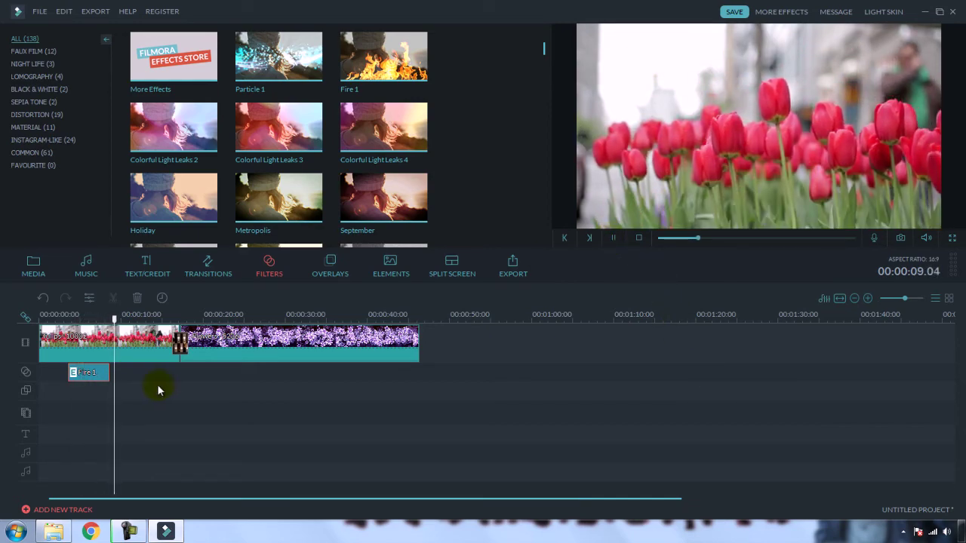
click(88, 373)
key(Delete)
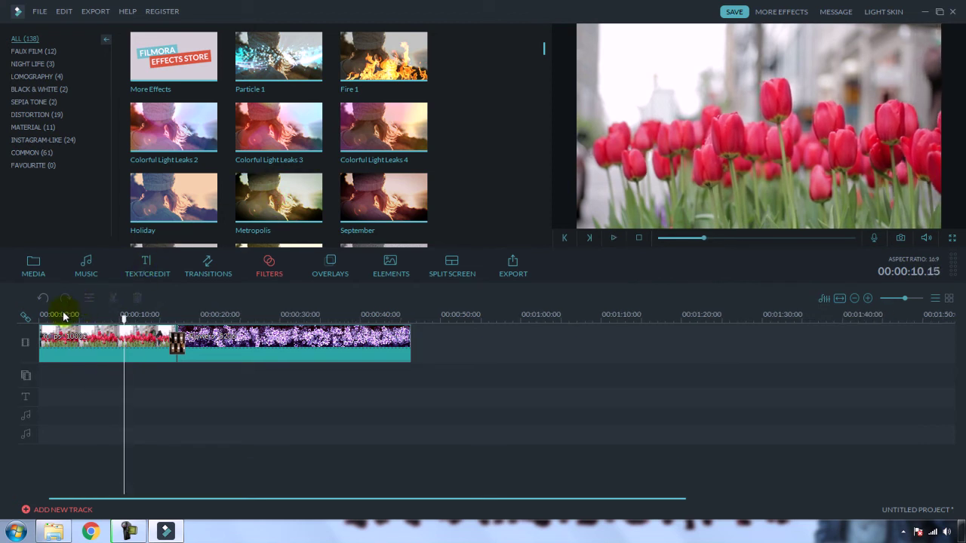
Step: Try the Purple Haze filter on the start of the tulips, preview it, then delete it
click(59, 315)
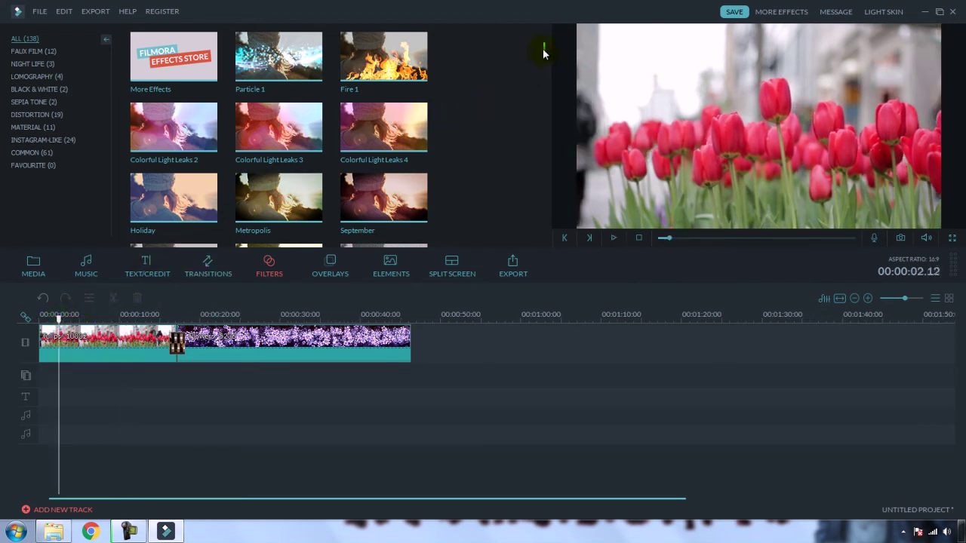
drag(543, 53, 569, 91)
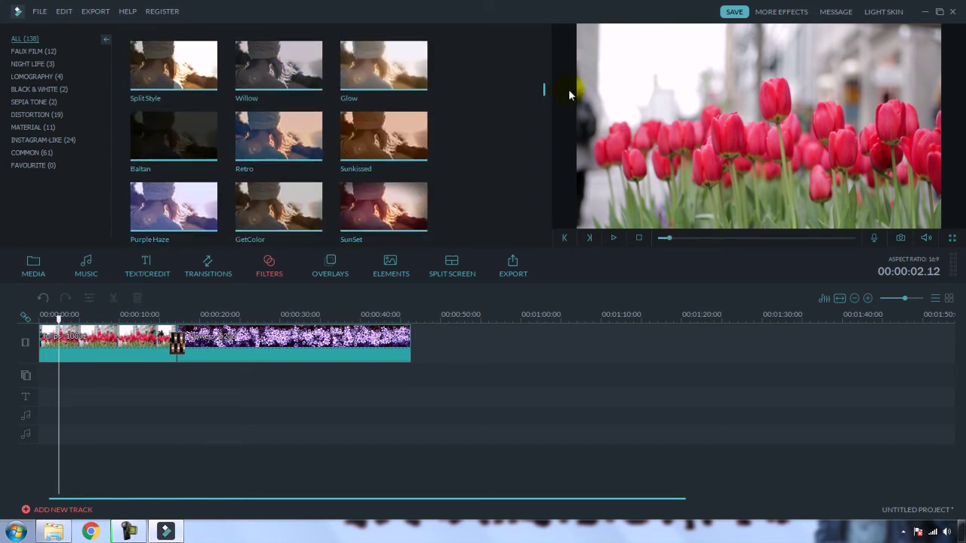
click(172, 202)
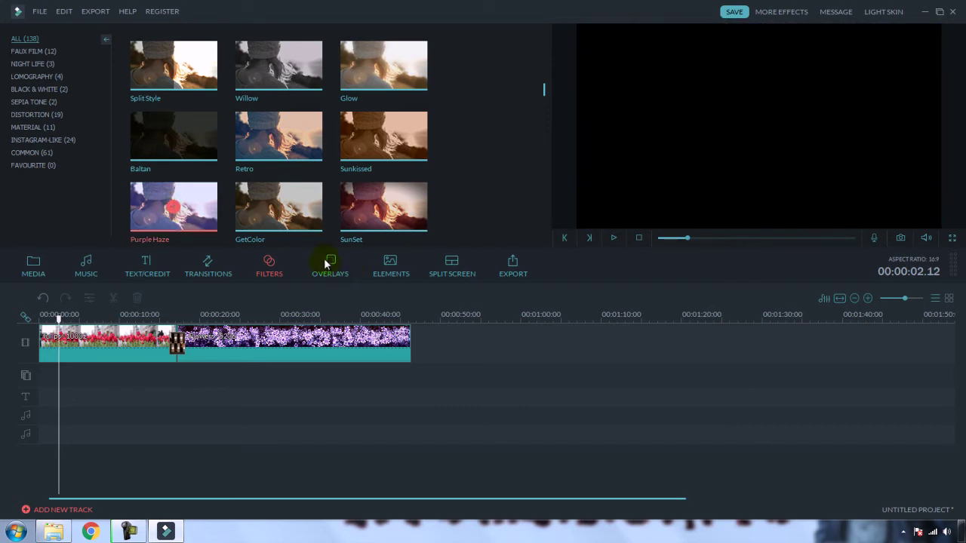
drag(172, 212, 68, 372)
drag(59, 314, 49, 314)
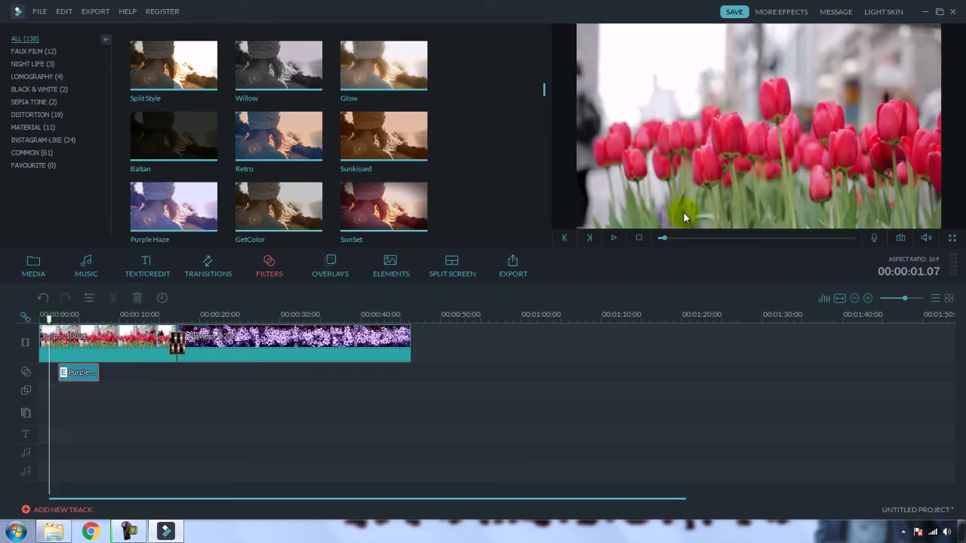
click(615, 239)
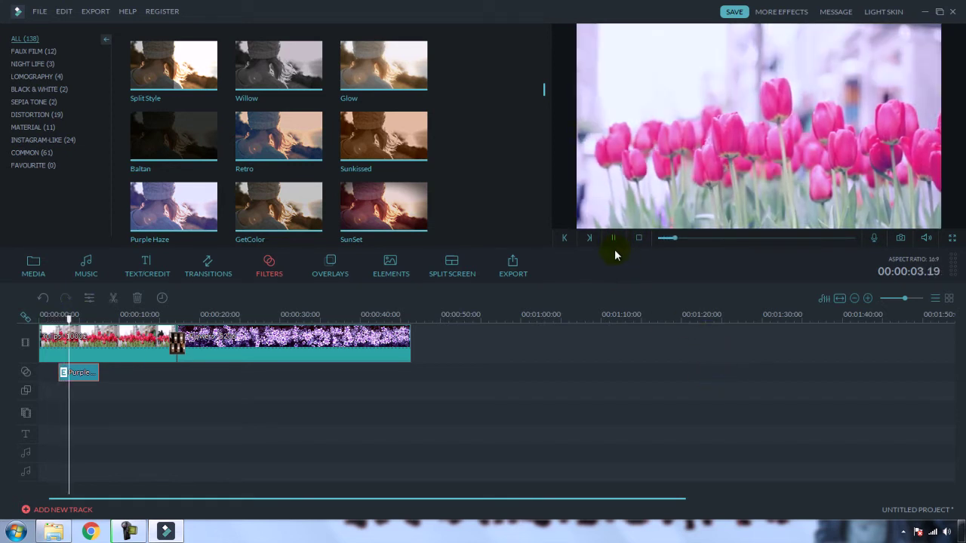
click(612, 237)
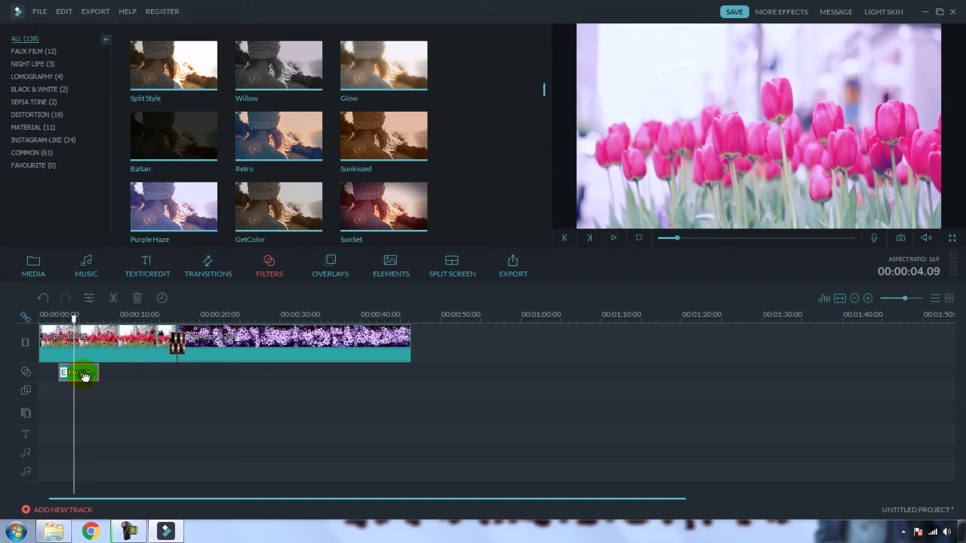
key(Delete)
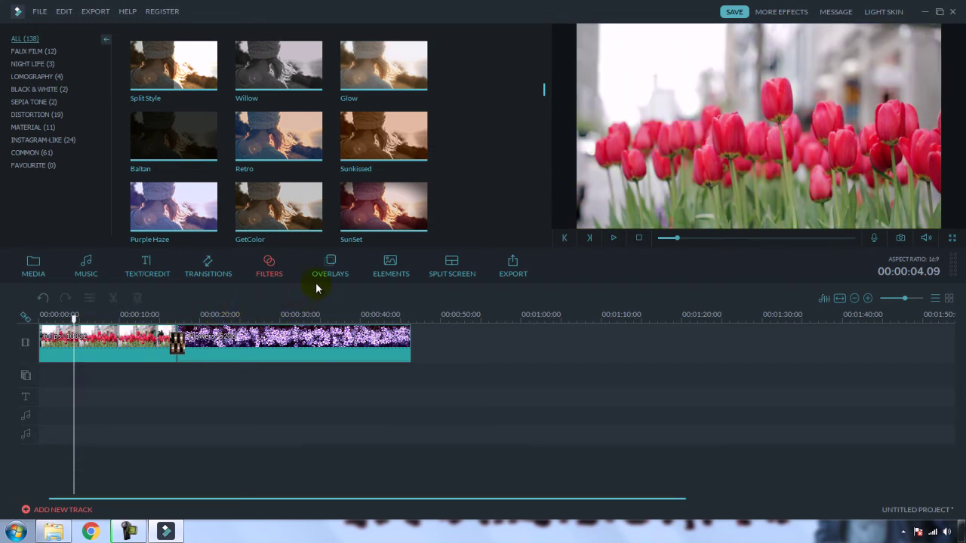
Step: Place the Bokeh 1 overlay over the start of the tulips and preview it
click(332, 268)
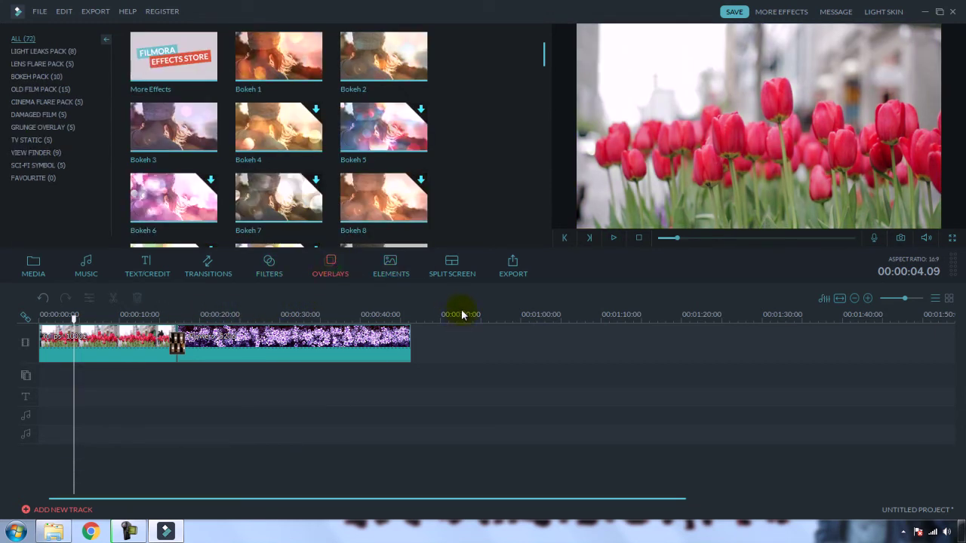
click(281, 60)
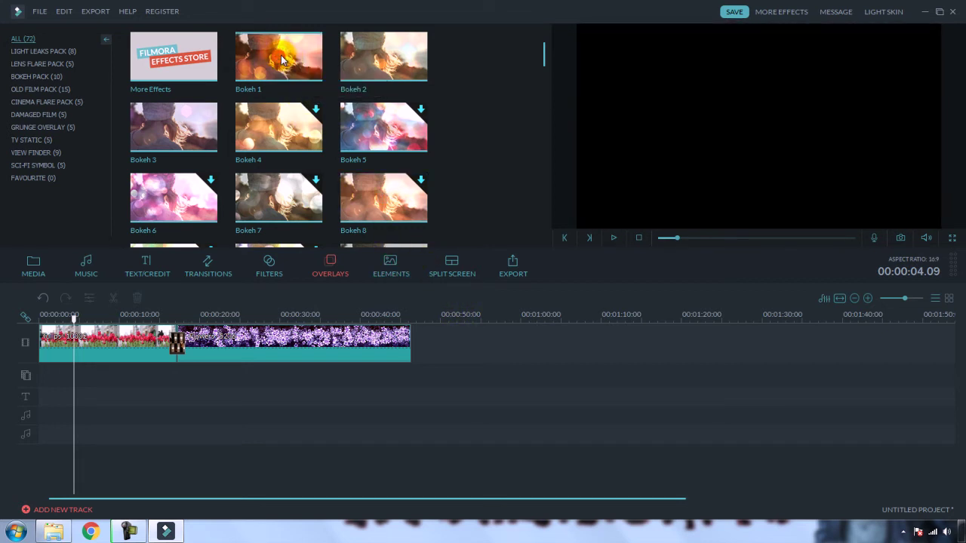
drag(281, 59, 272, 299)
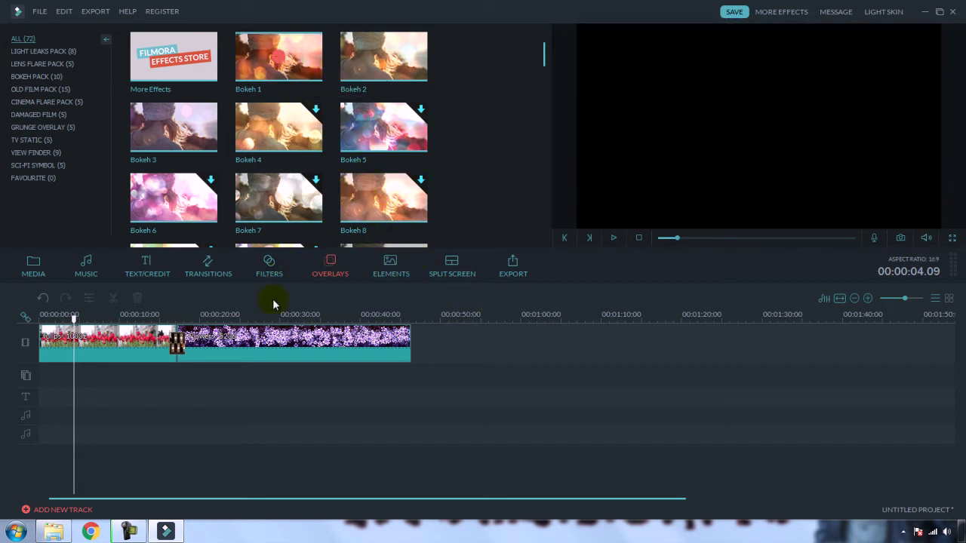
click(64, 320)
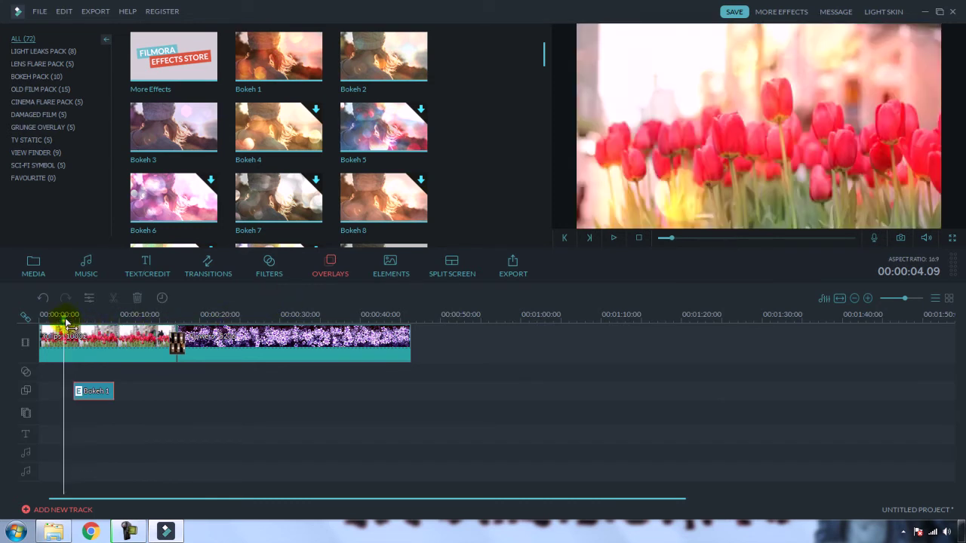
click(613, 240)
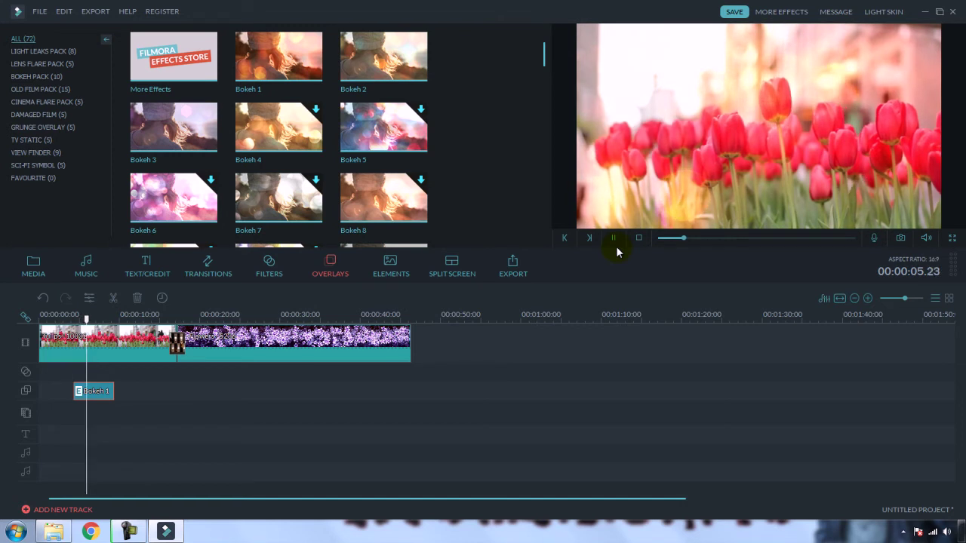
click(615, 239)
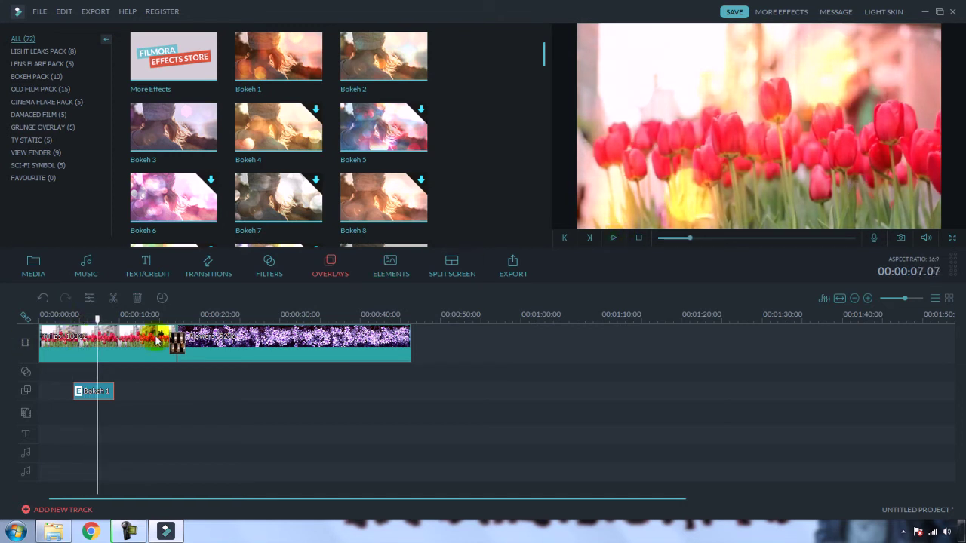
click(397, 267)
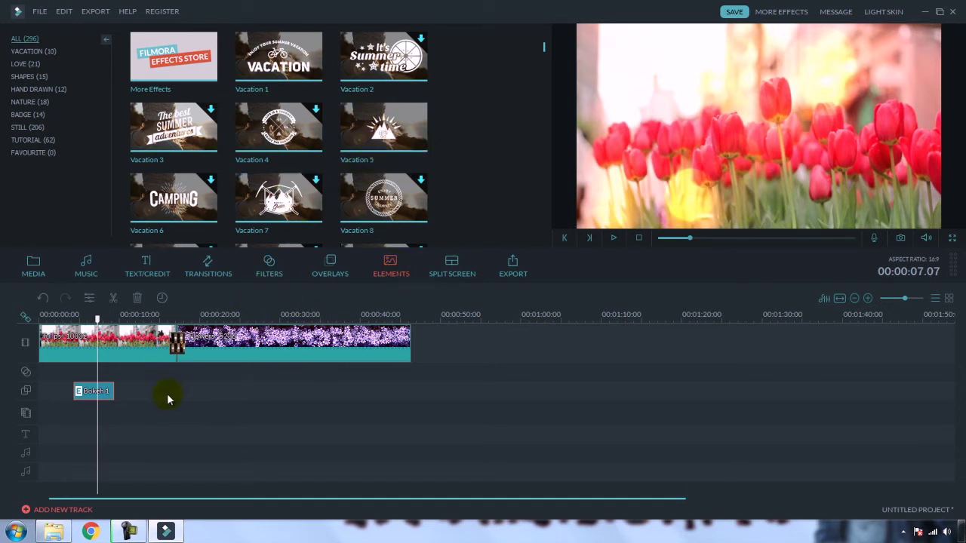
Step: Replace Bokeh 1 with the Vacation LET'S GO element, preview it, and open its motion settings
key(Delete)
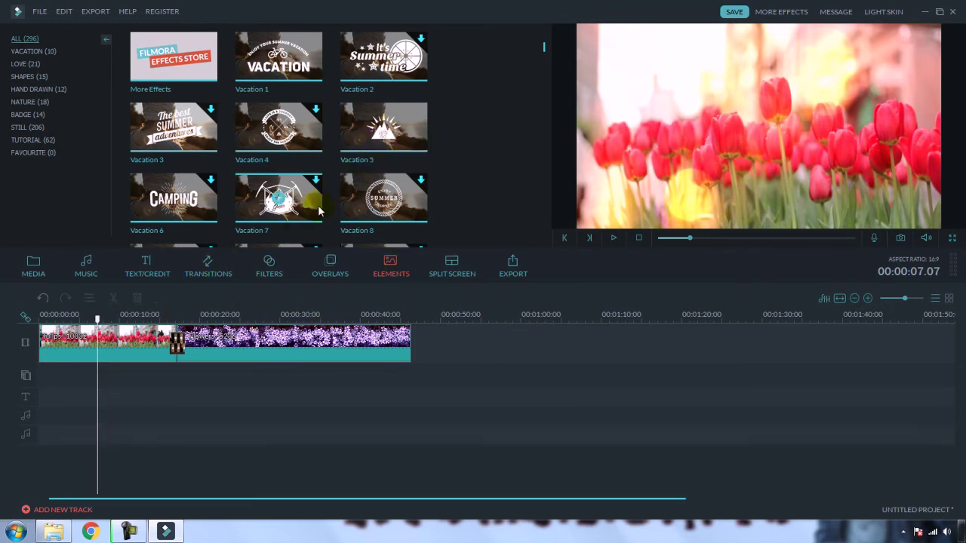
click(387, 130)
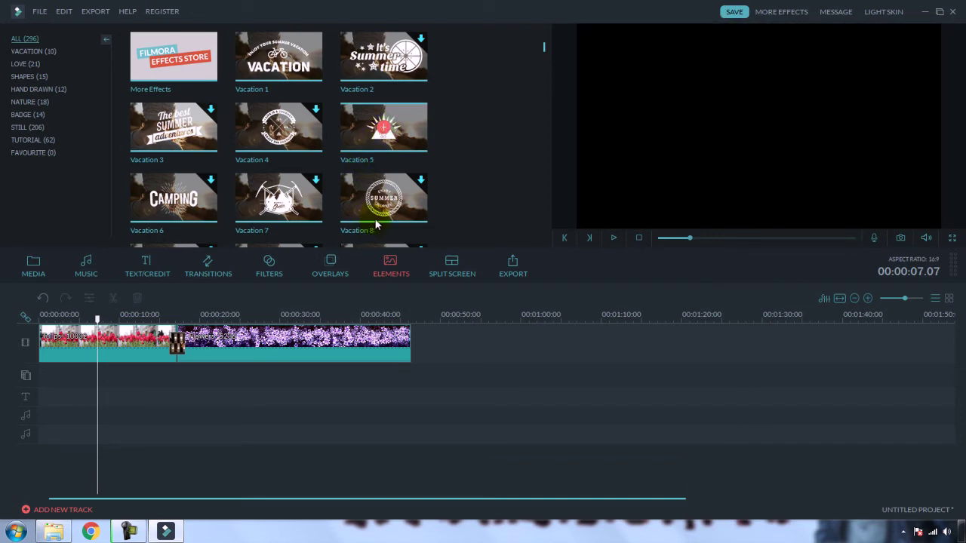
double_click(375, 224)
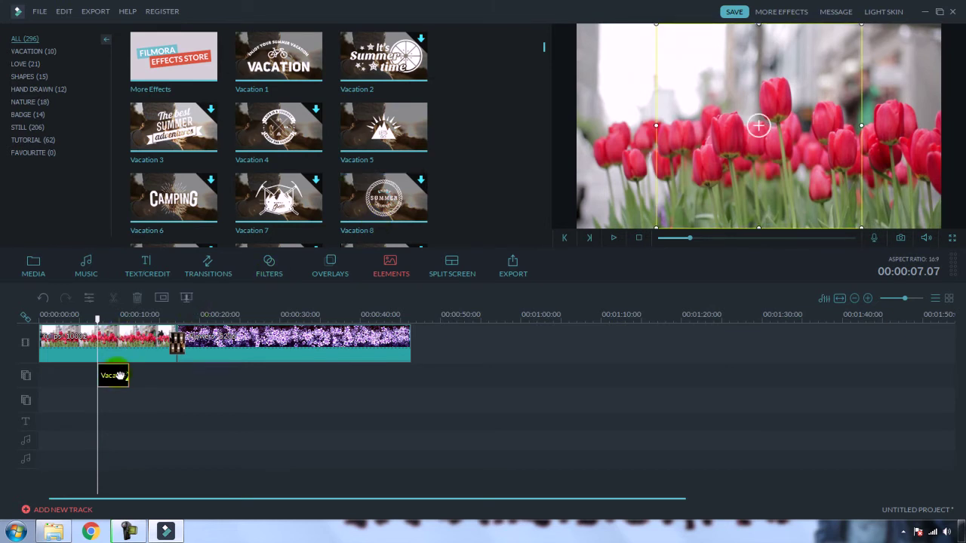
click(613, 240)
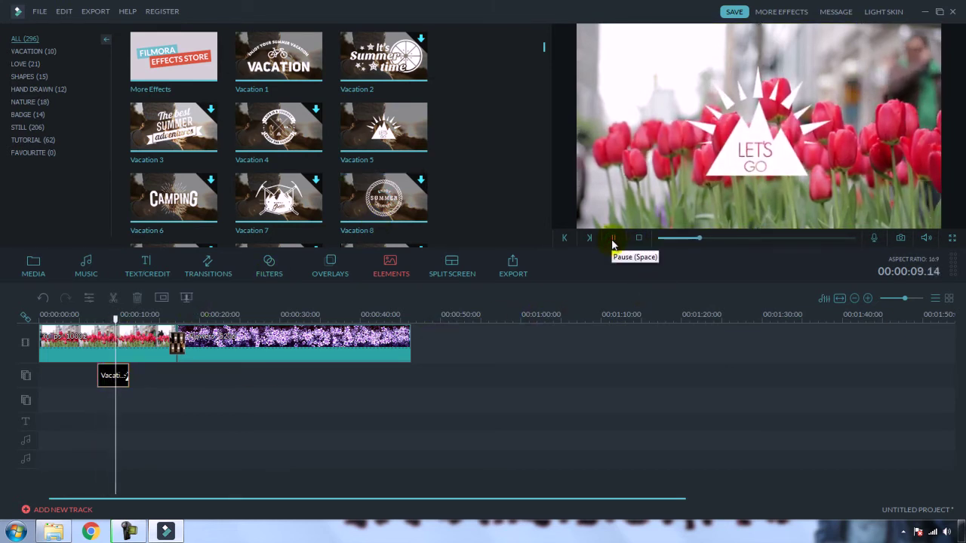
click(613, 239)
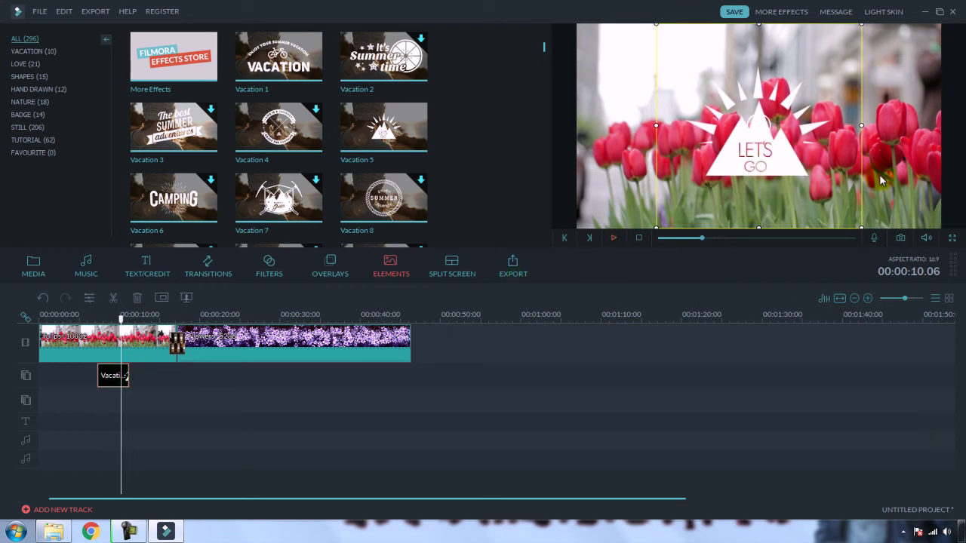
click(112, 375)
double_click(111, 376)
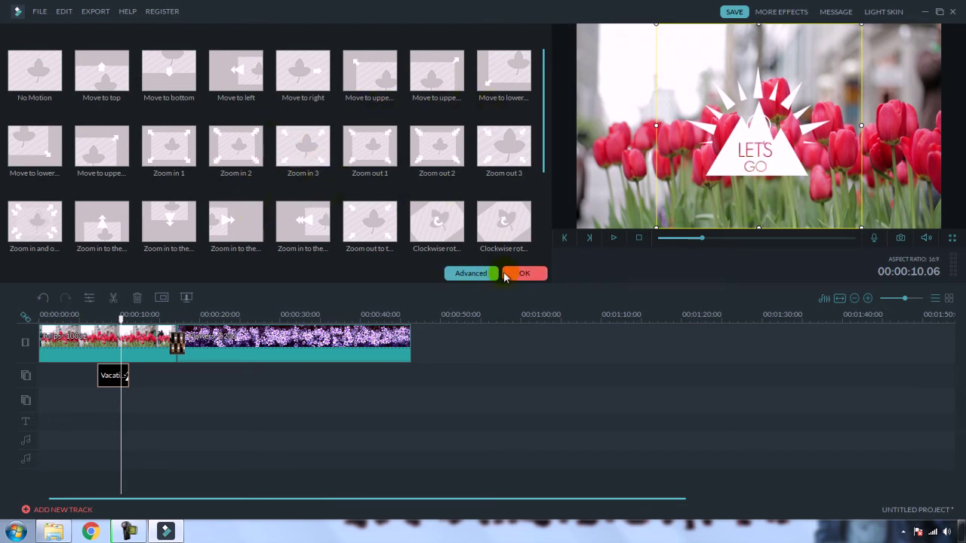
Step: Confirm the element's Motion settings with OK and bring up the Split Screen templates
click(525, 273)
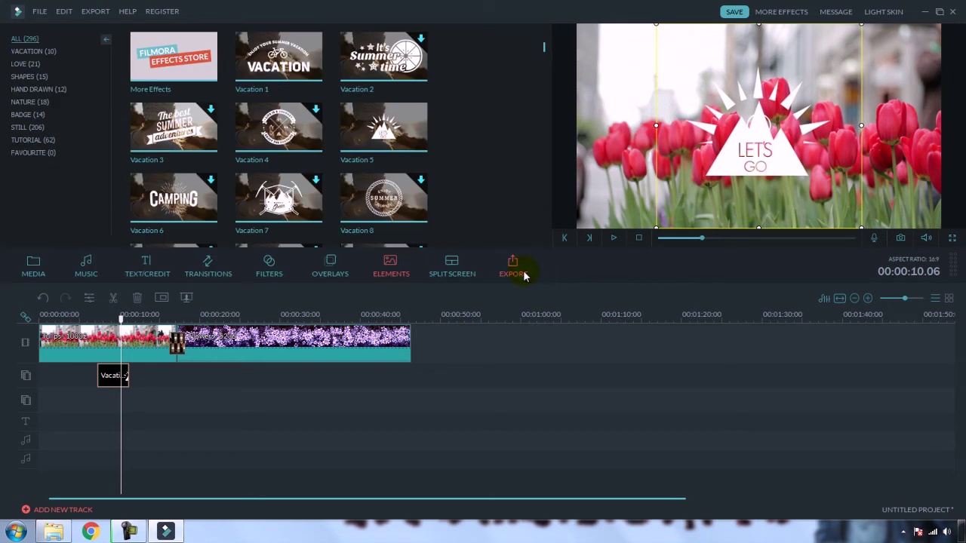
click(457, 270)
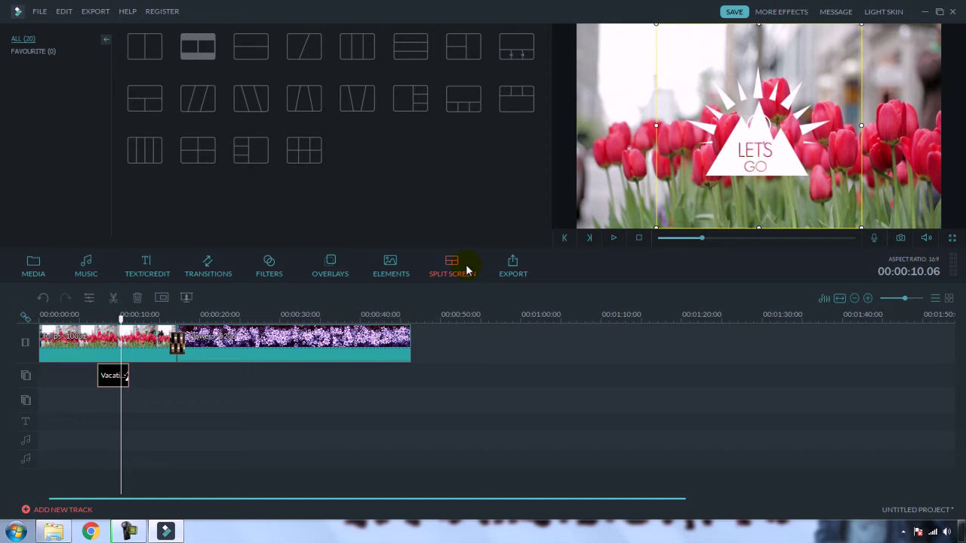
Step: Delete the tulips, text and flowers clips so the timeline is empty
click(241, 345)
click(129, 340)
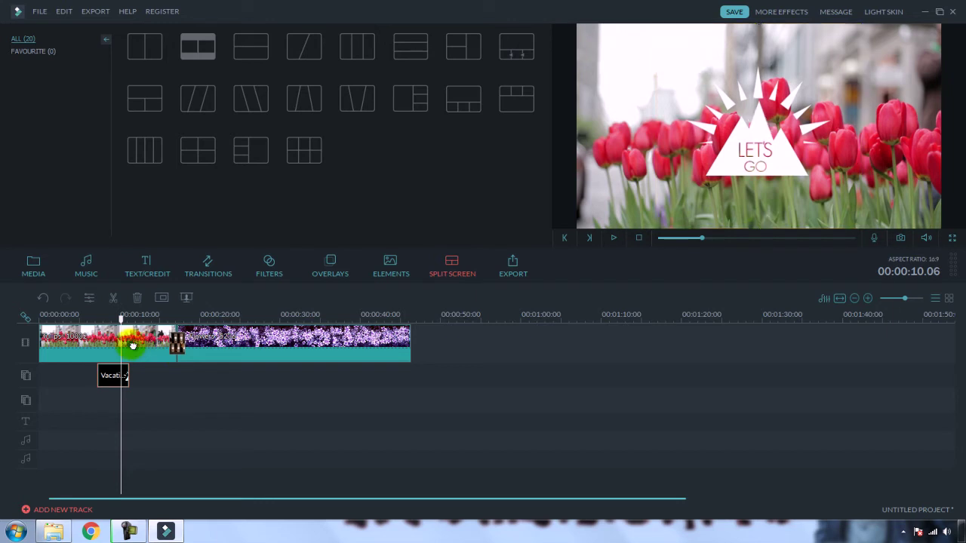
key(Delete)
click(123, 347)
key(Delete)
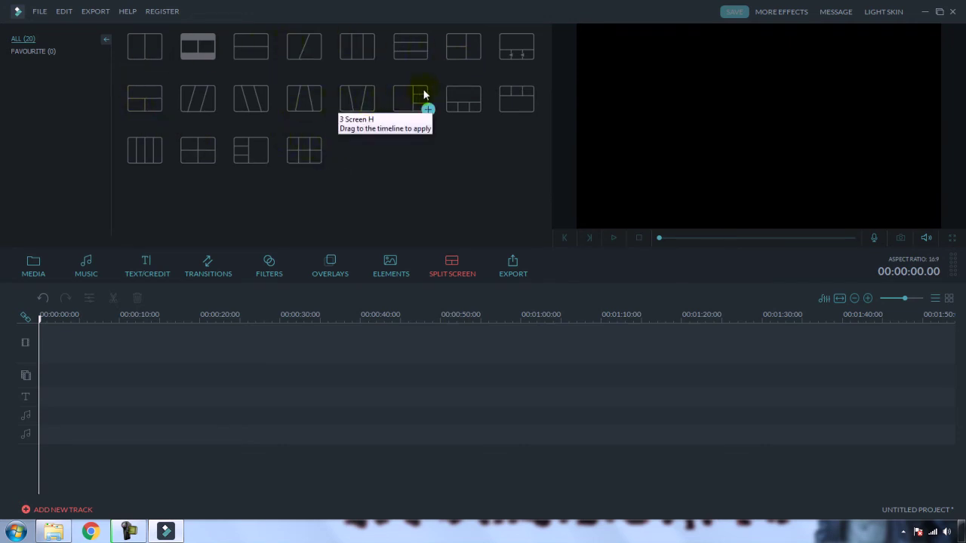
Step: Add 3 Screen C and fill panes 1–3 with Thunderstorm daisies, Tulips and Flowers - 5236, then play
click(463, 49)
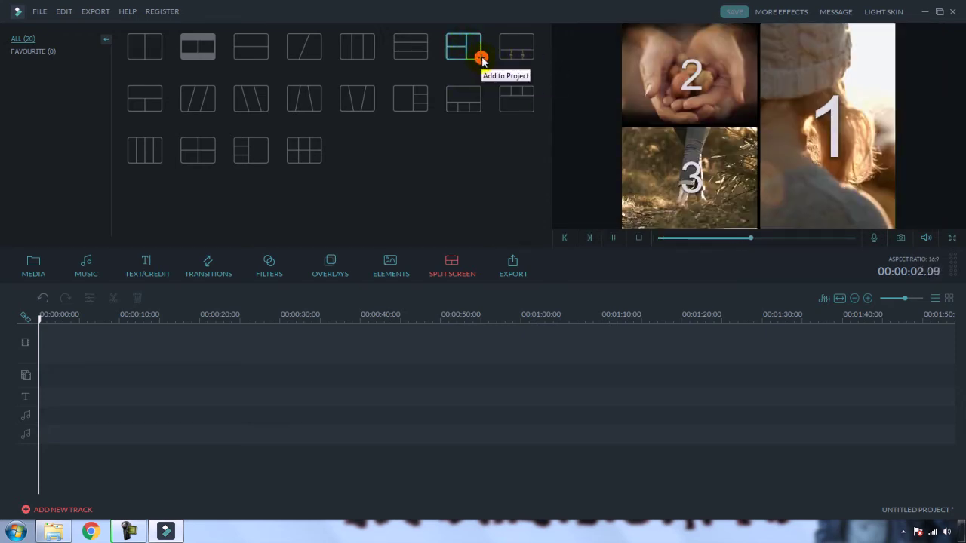
click(482, 58)
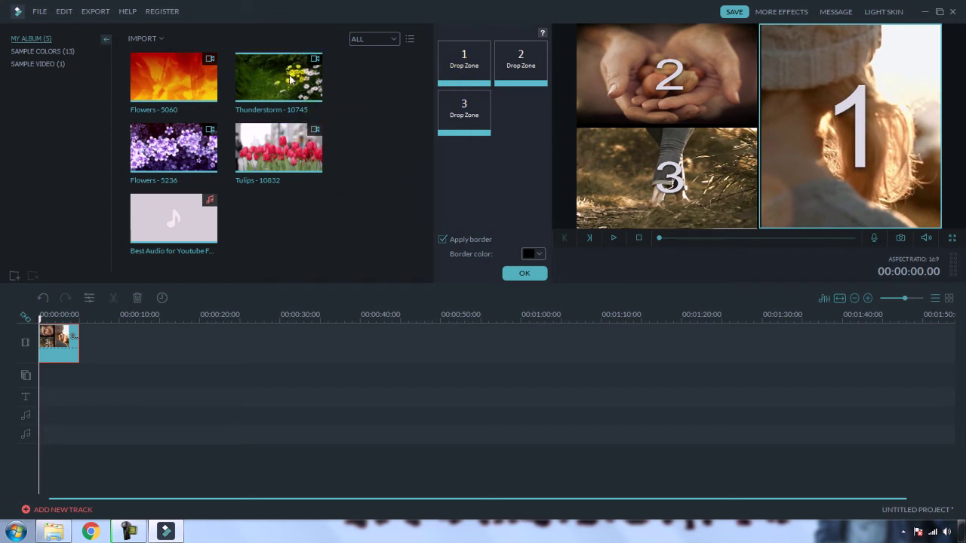
drag(281, 78, 365, 85)
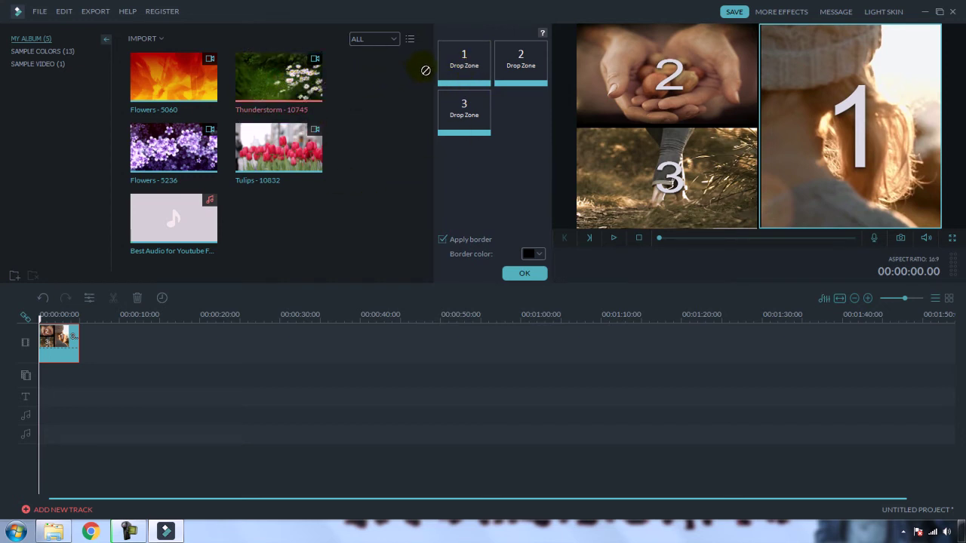
drag(458, 61, 456, 57)
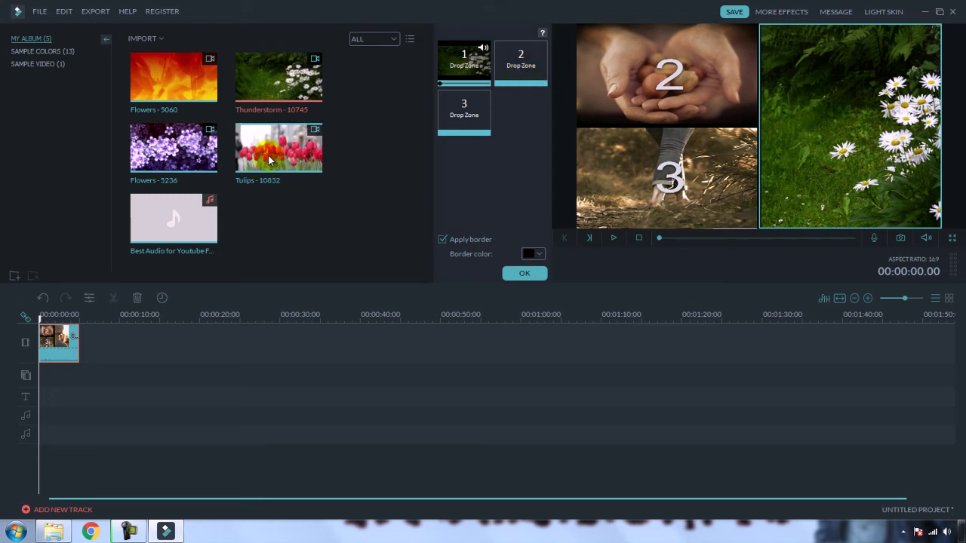
drag(273, 157, 522, 57)
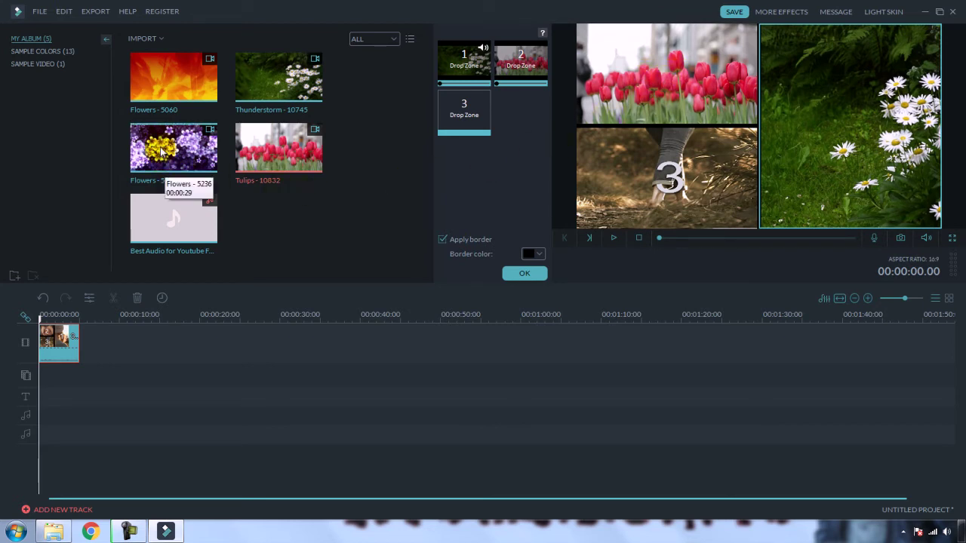
drag(161, 151, 468, 121)
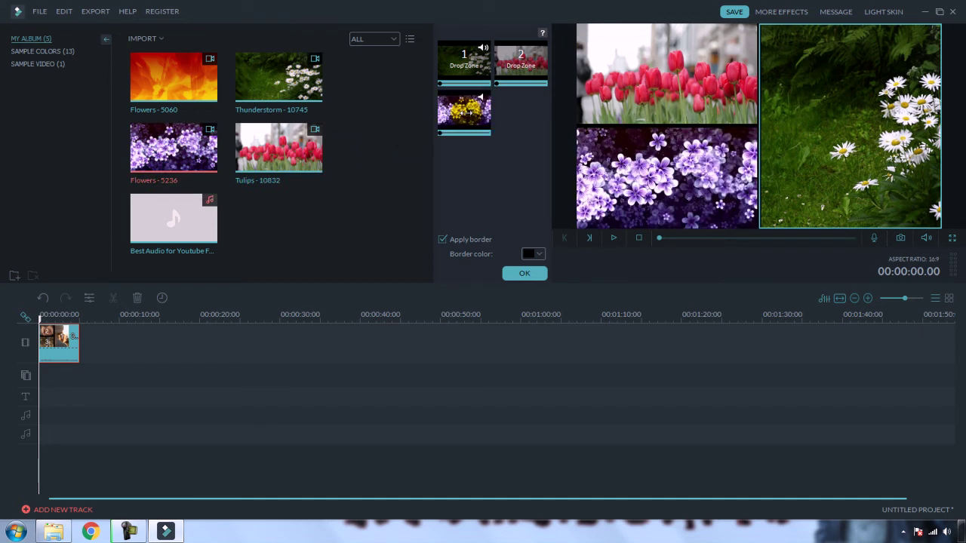
click(946, 531)
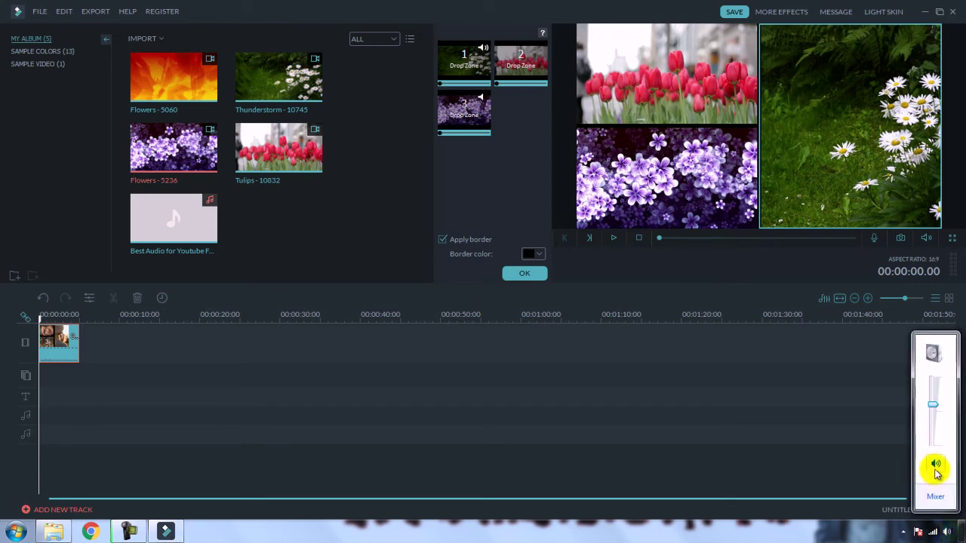
click(649, 279)
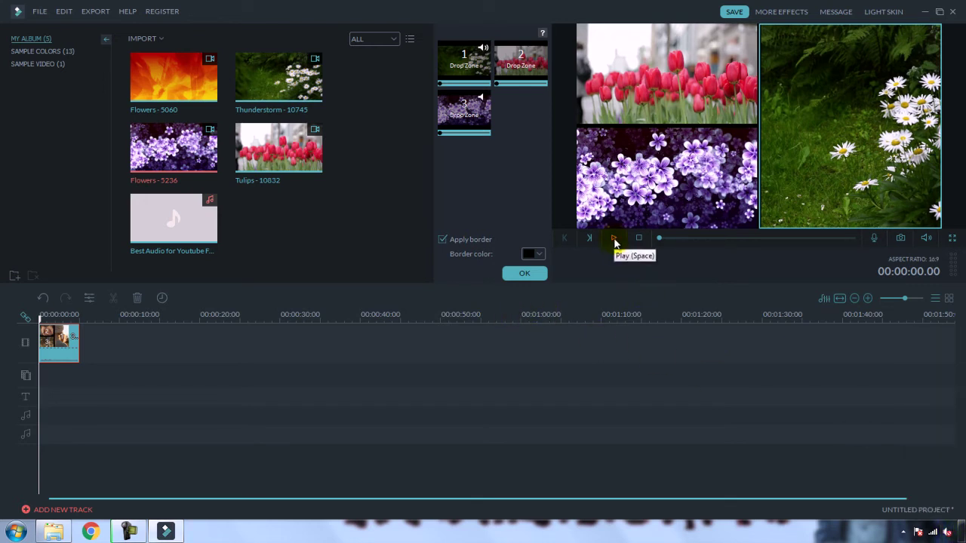
click(614, 239)
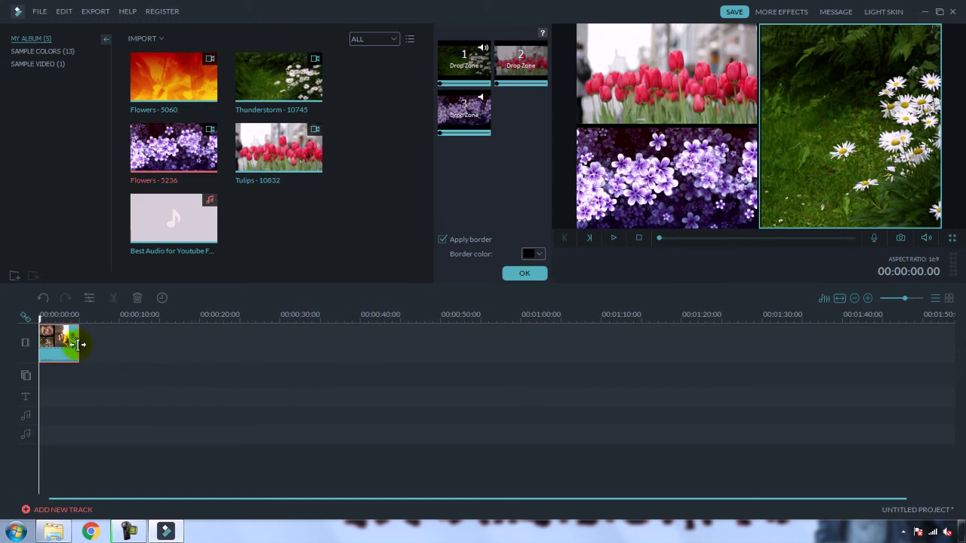
Step: Stretch the split-screen clip to about 13 seconds and try swapping panes 3 and 1
drag(77, 345, 148, 345)
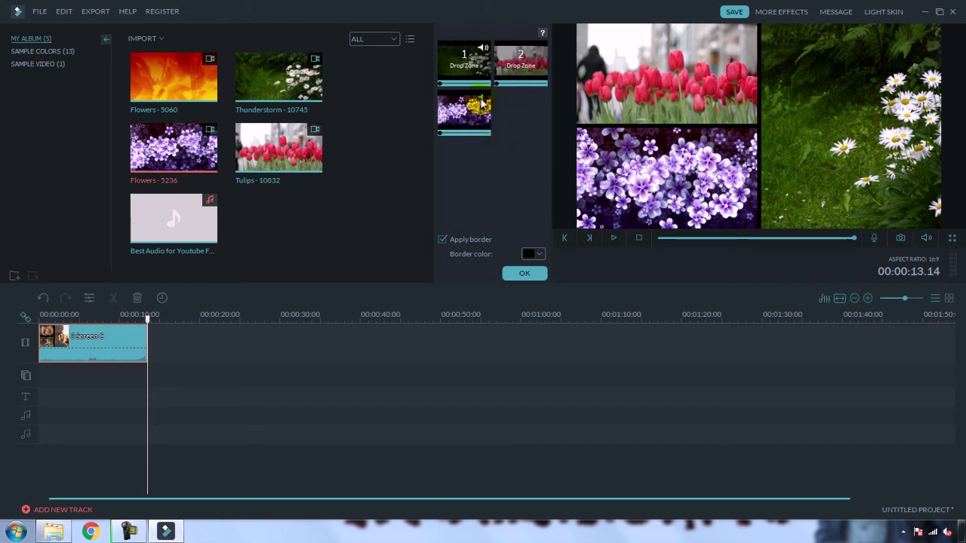
drag(482, 106, 484, 103)
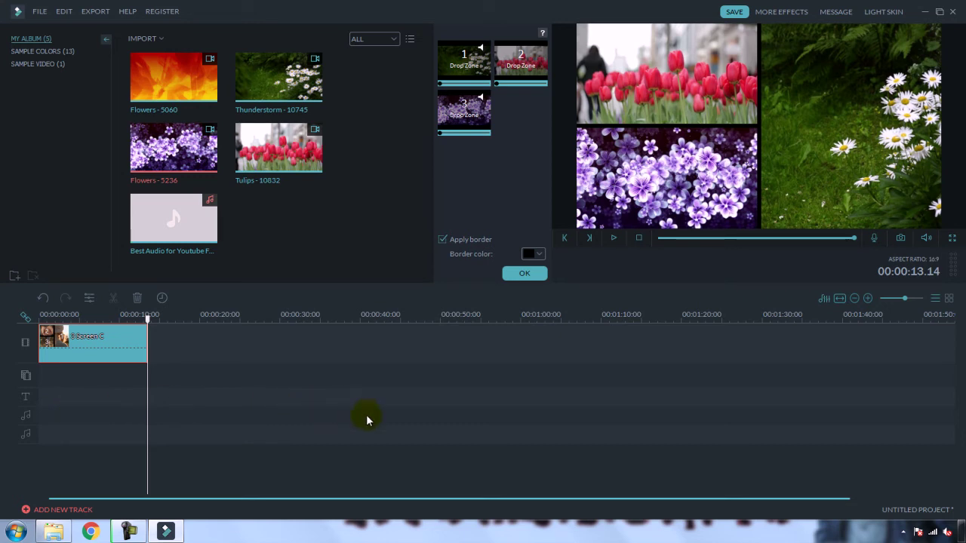
Step: Apply the 3 Screen C split-screen setup with OK, closing its editor
click(524, 273)
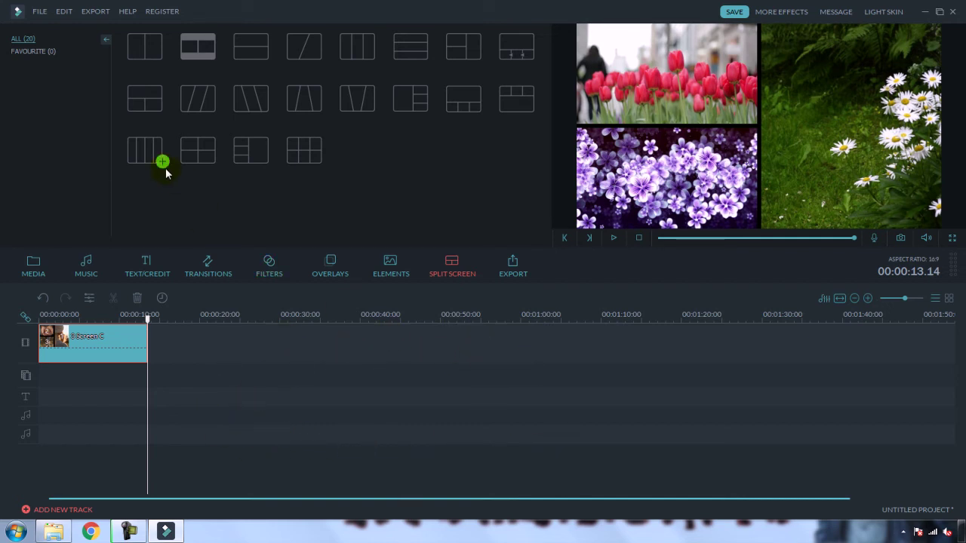
click(129, 532)
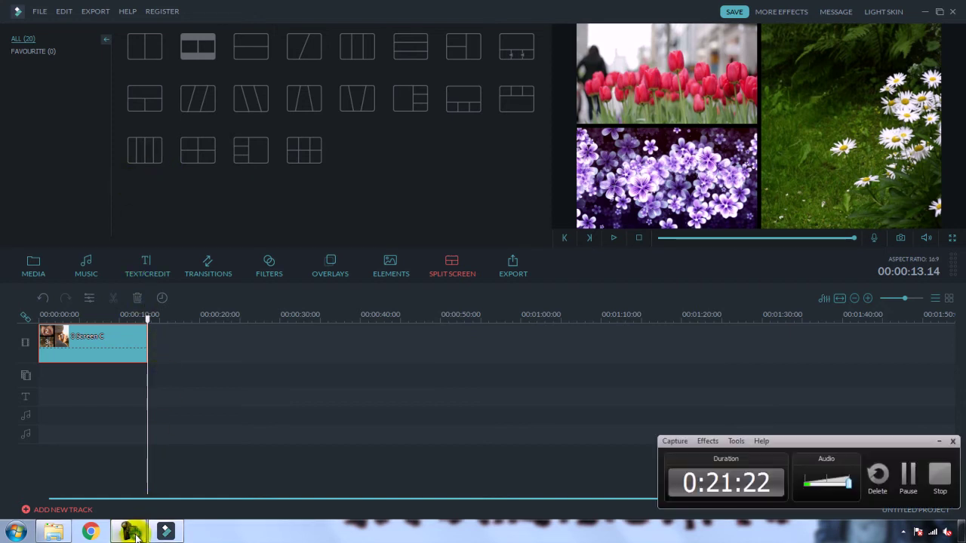
click(939, 442)
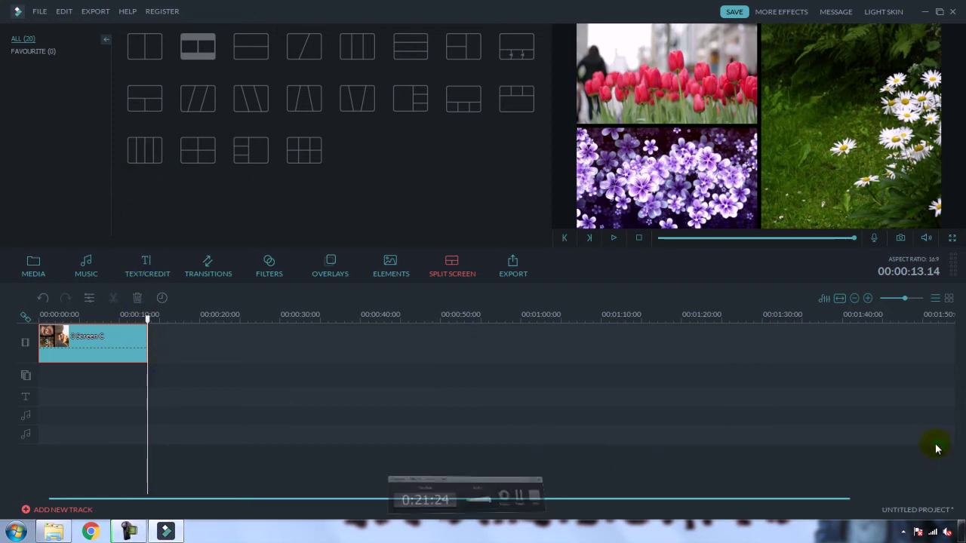
Step: Look through File > Record Media, then dismiss the menu so the Explorer audio-track folder shows
click(42, 11)
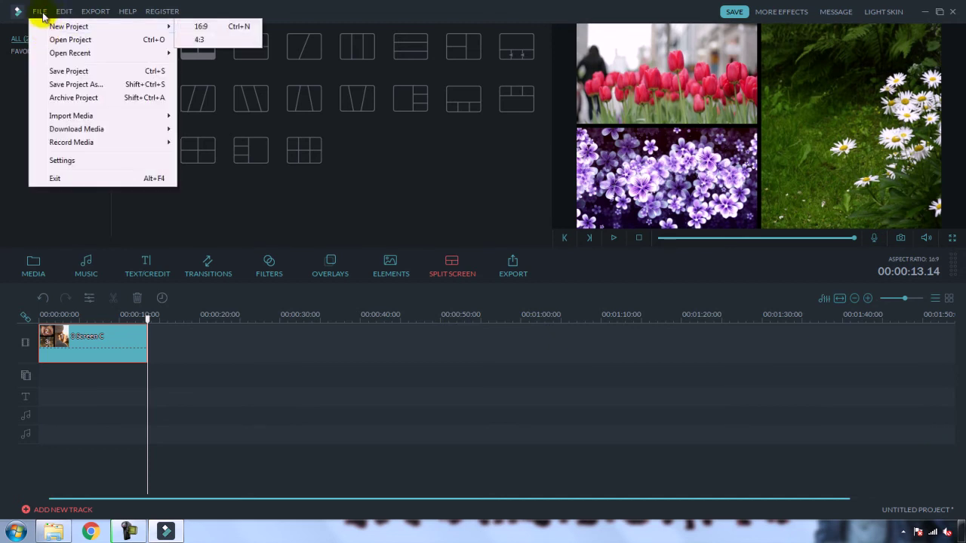
mouse_move(76, 145)
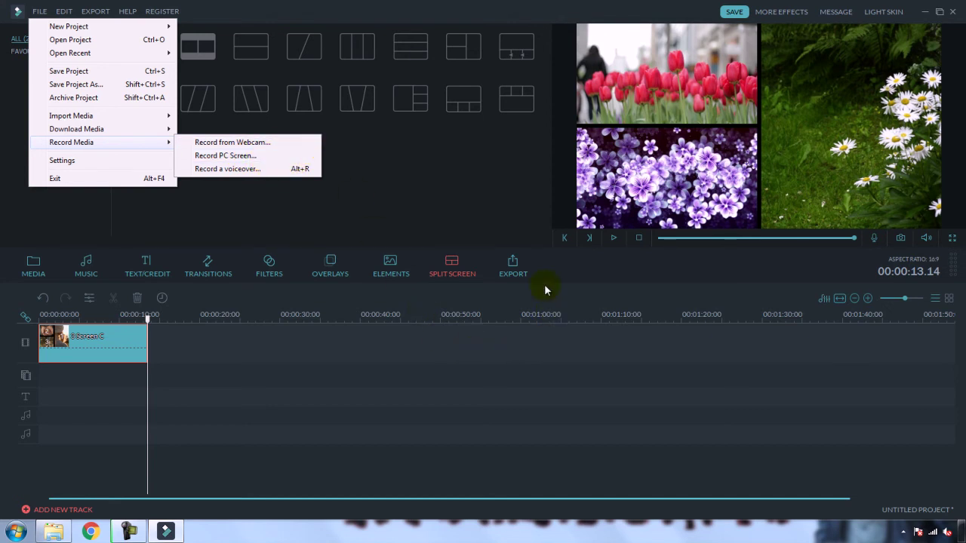
click(509, 188)
Step: Minimize the audio-track folder and restore Filmora with the 3 Screen C clip from the taskbar
click(922, 12)
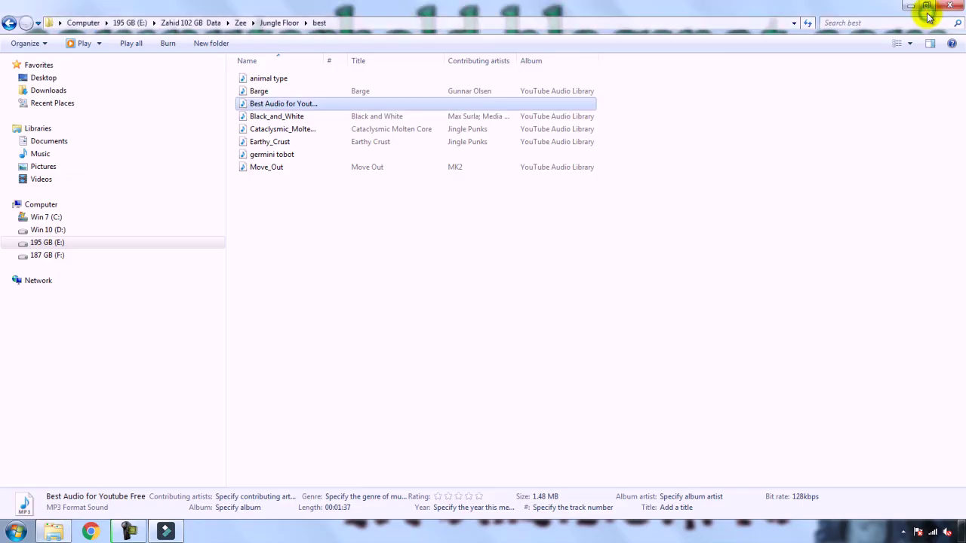
click(911, 6)
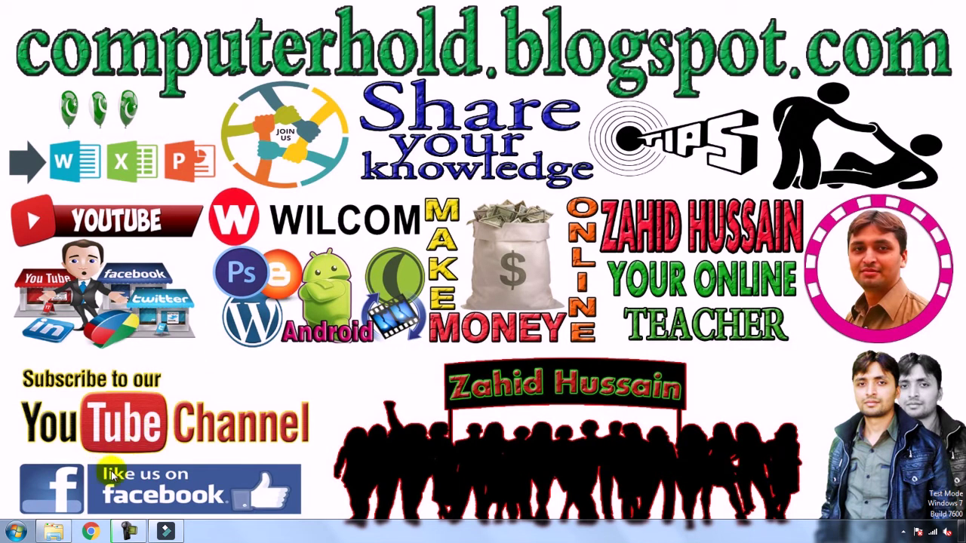
click(167, 531)
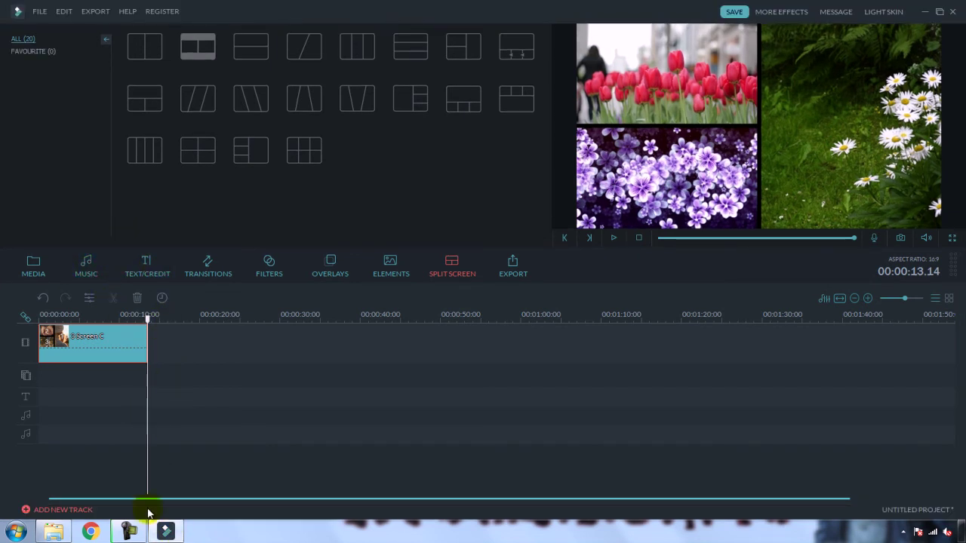
Step: Check the File menu, then minimize Filmora to reveal the Windows desktop
click(142, 531)
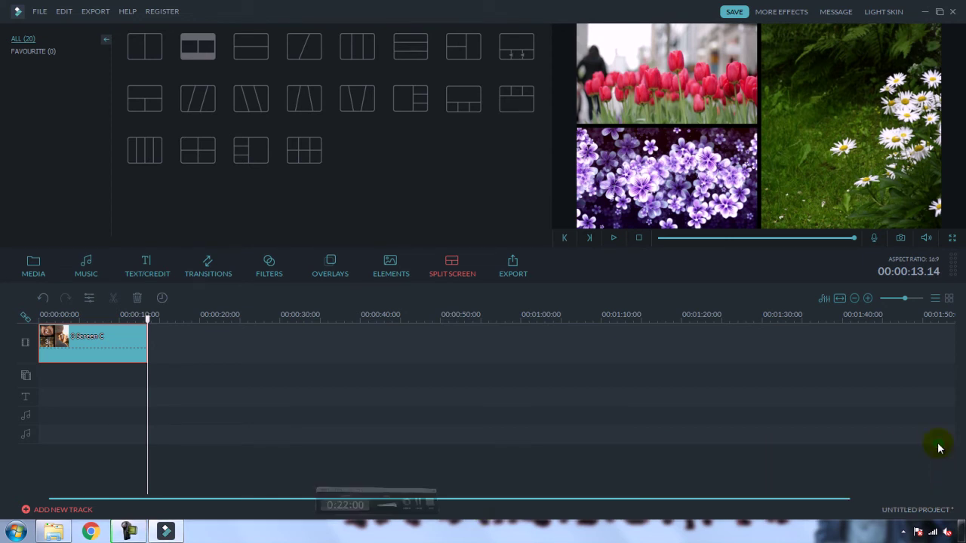
click(939, 442)
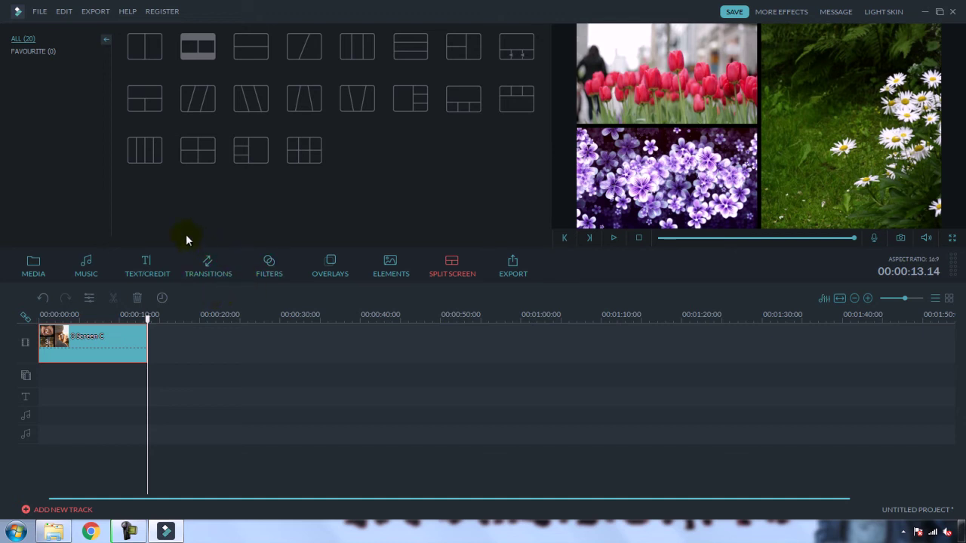
click(39, 11)
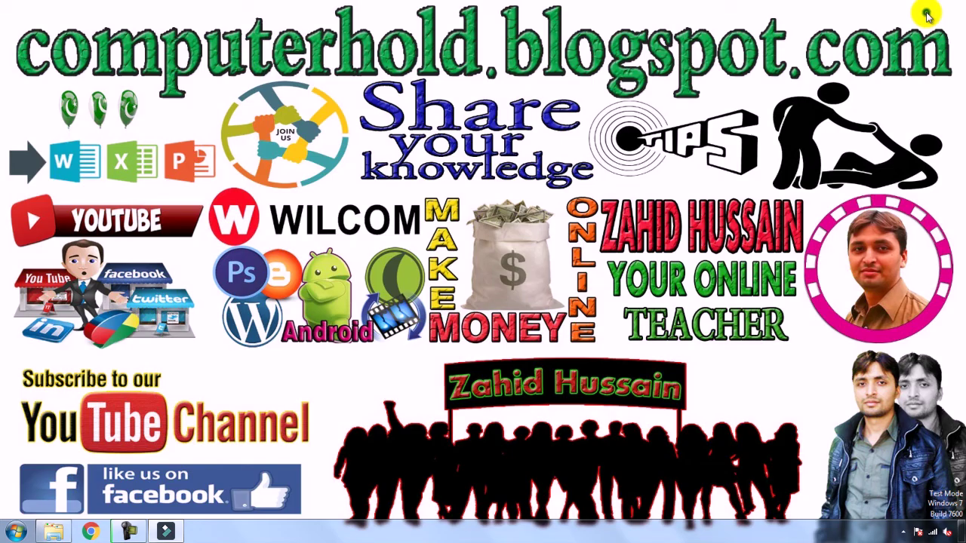
click(922, 11)
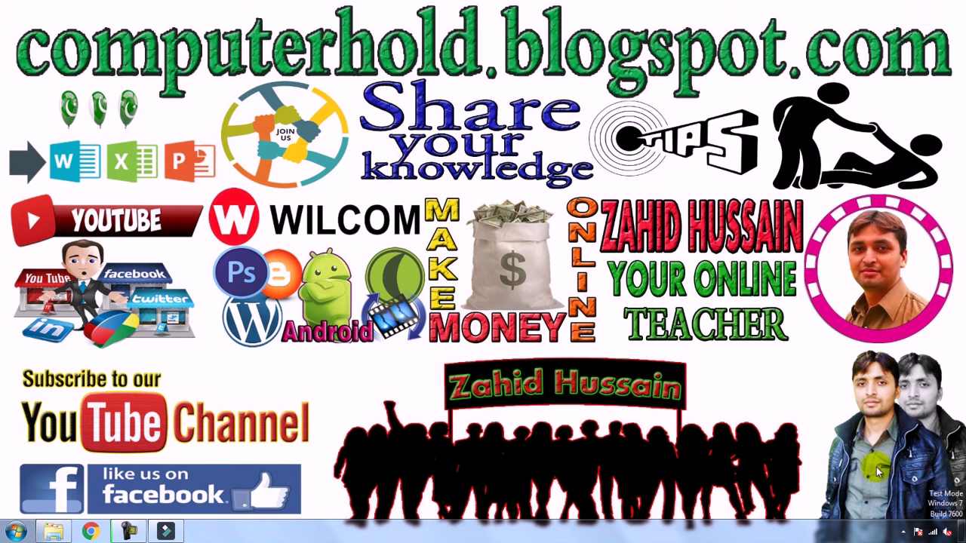
Step: Check the tray's hidden icons twice, then restore the Filmora 3 Screen C project from the taskbar
click(904, 532)
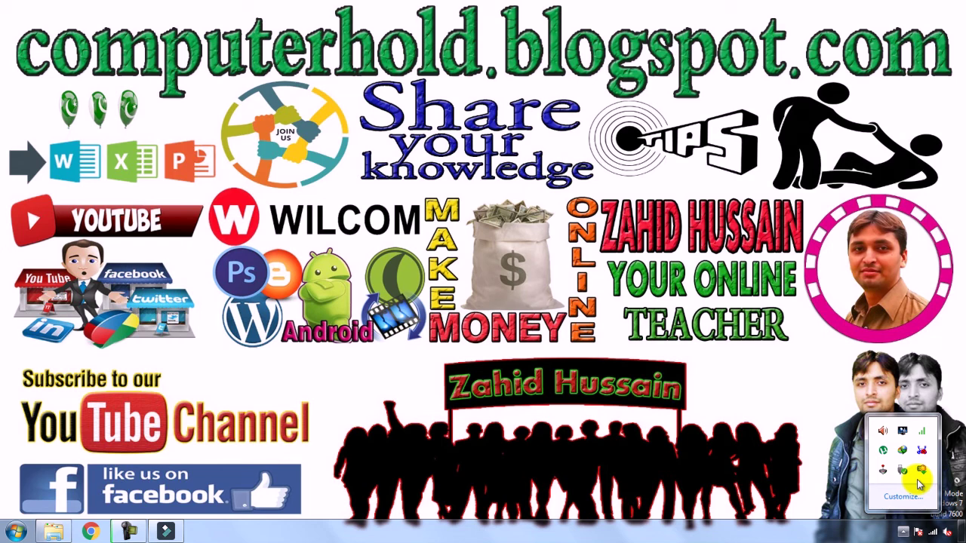
click(844, 508)
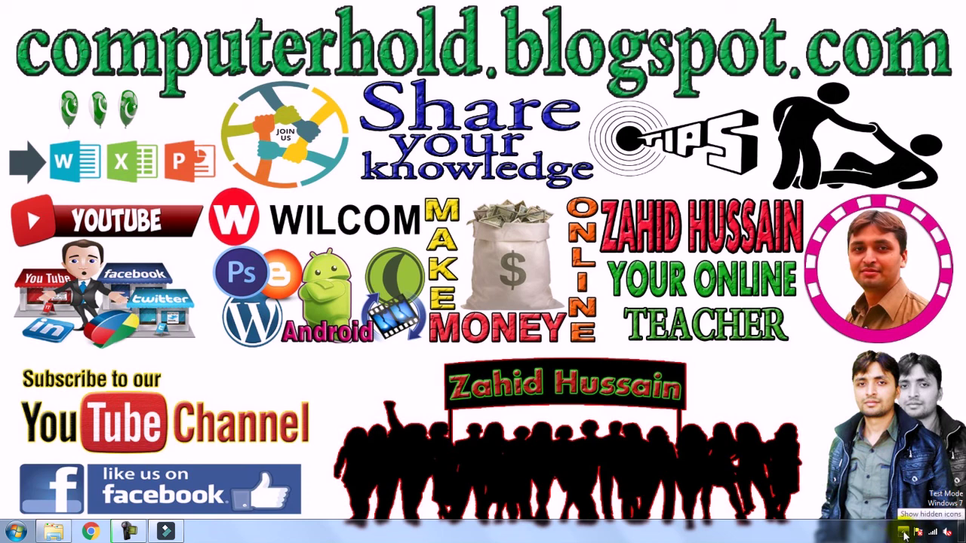
click(904, 532)
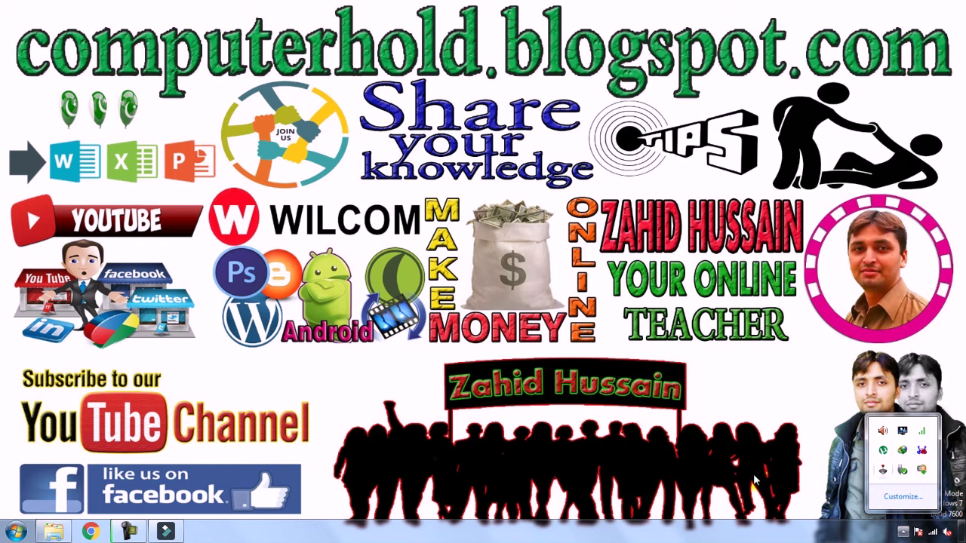
click(333, 489)
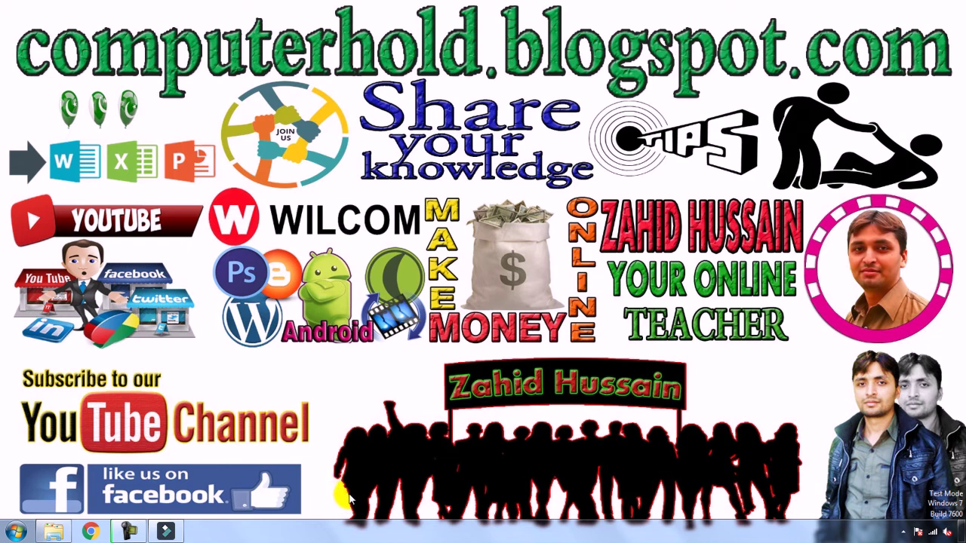
click(166, 532)
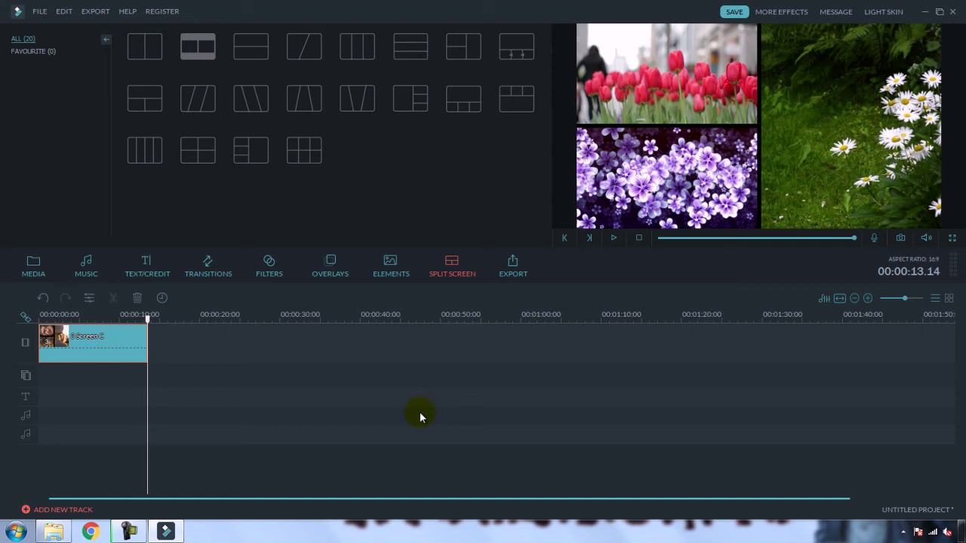
Step: Open the MP4 export output settings at 1280*720 and select the name 'My Video'
click(39, 12)
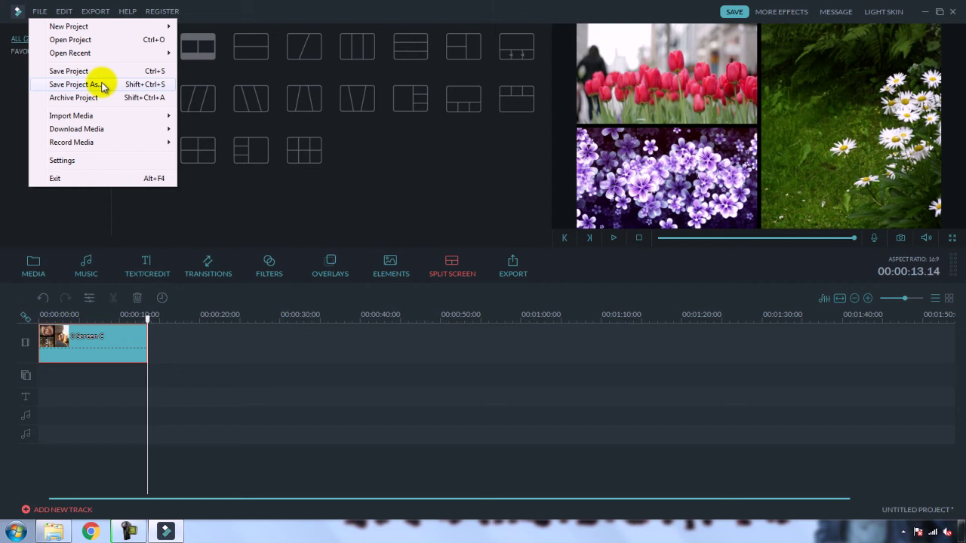
click(461, 186)
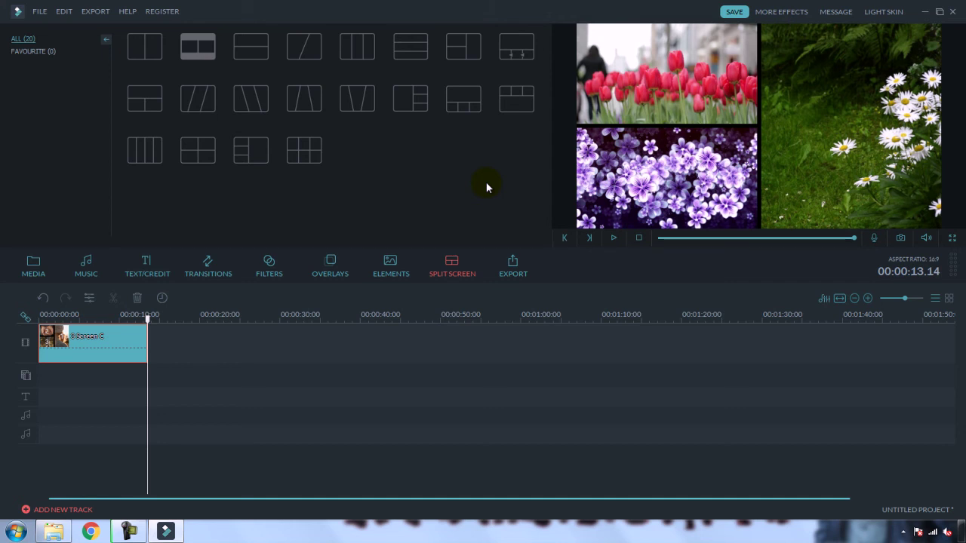
click(514, 265)
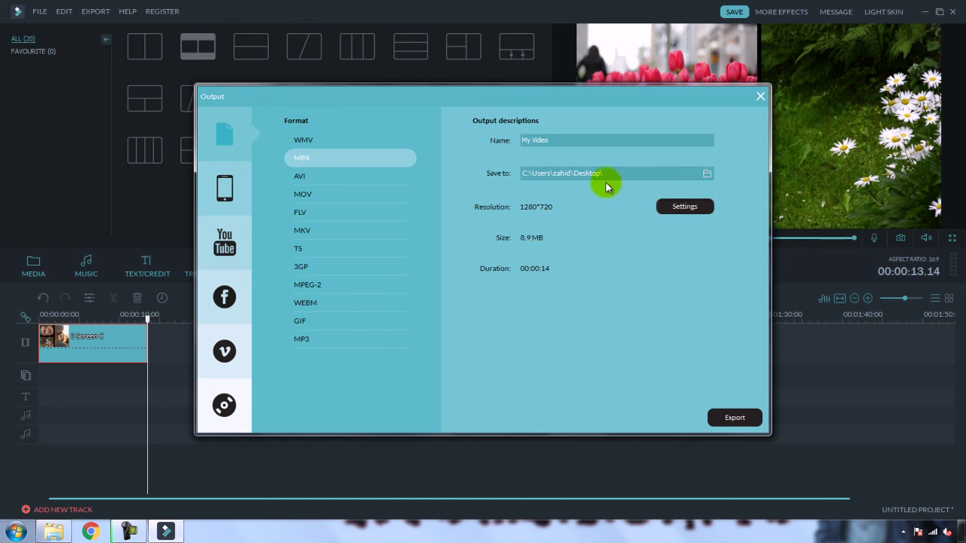
click(560, 140)
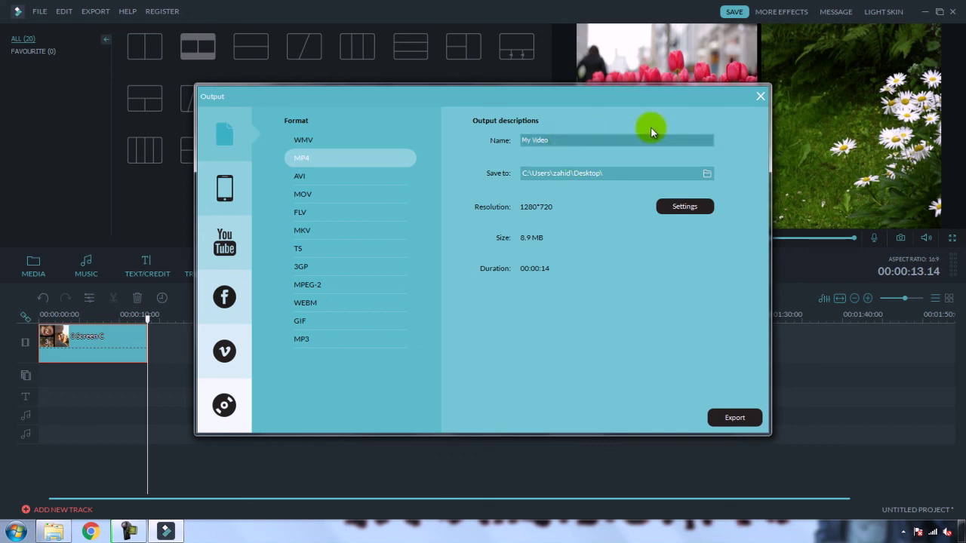
drag(556, 140, 511, 142)
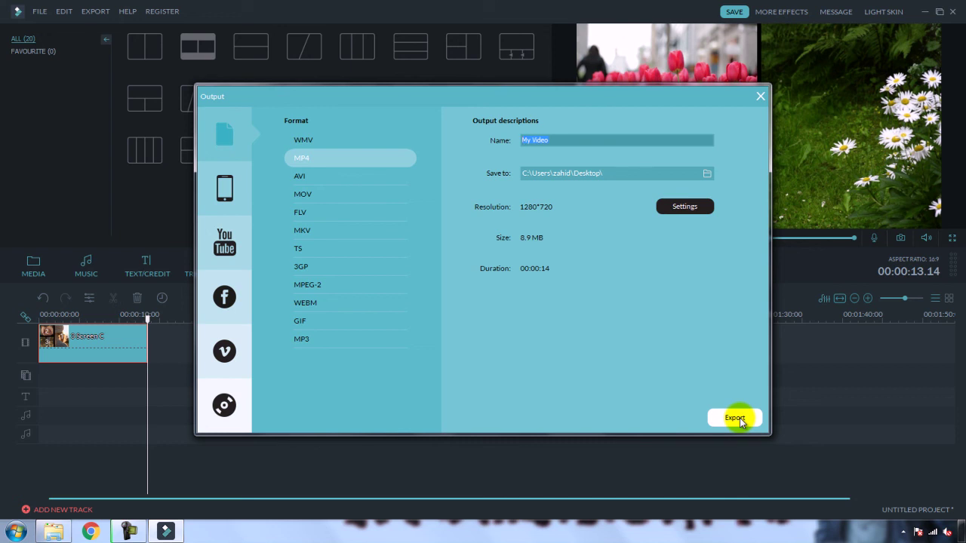
Step: Close the Output dialog without exporting and zoom the timeline out
click(759, 95)
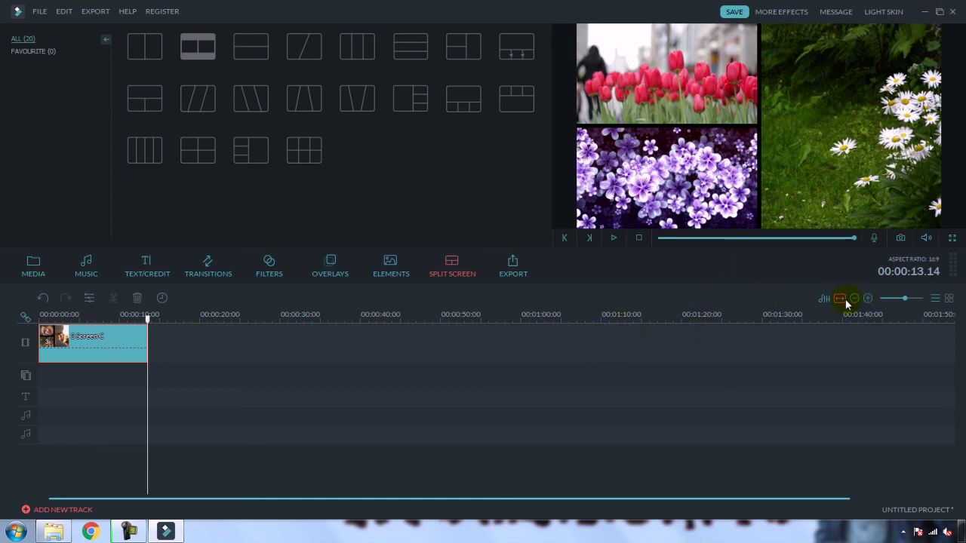
drag(900, 305, 906, 302)
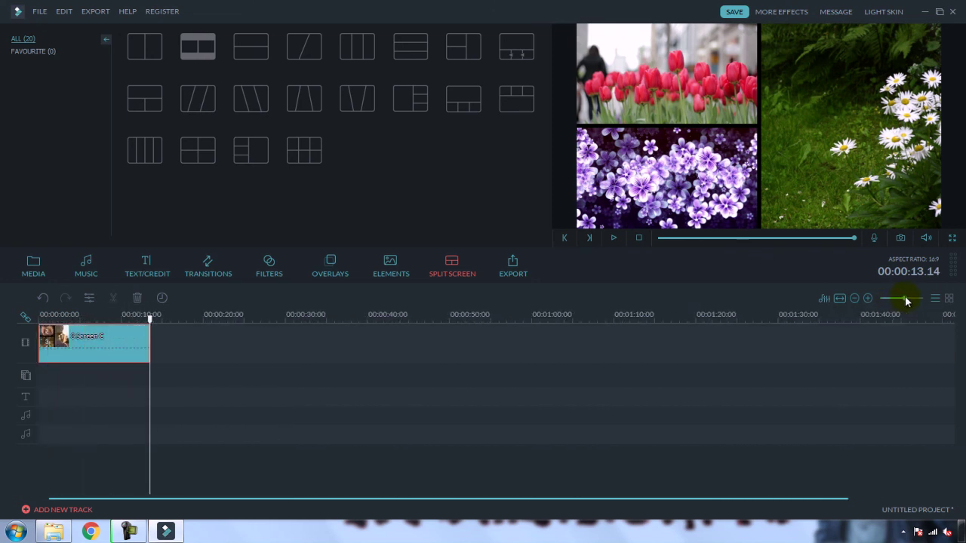
click(774, 299)
Step: Preview the tulip, purple flower and daisy split screen full screen, exit, then minimize Filmora
click(952, 237)
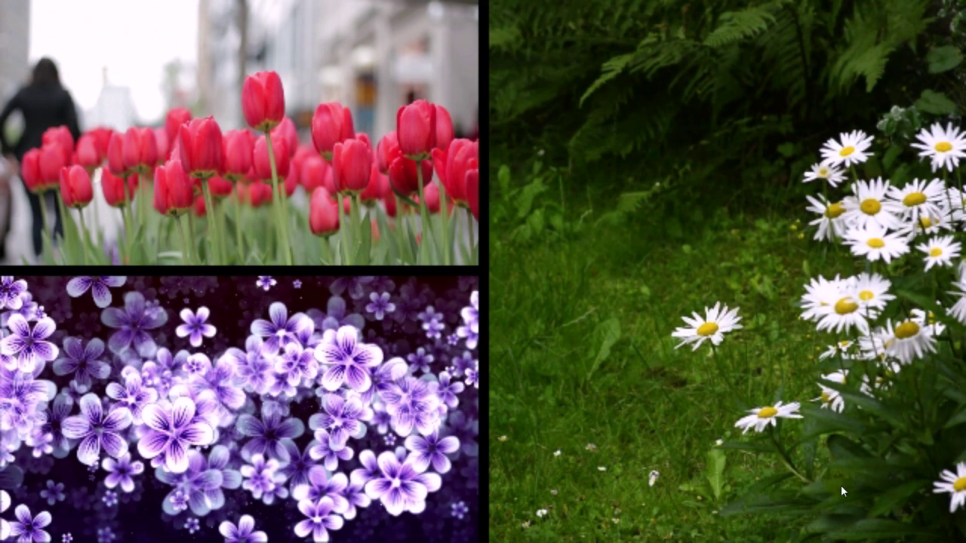
mouse_move(952, 504)
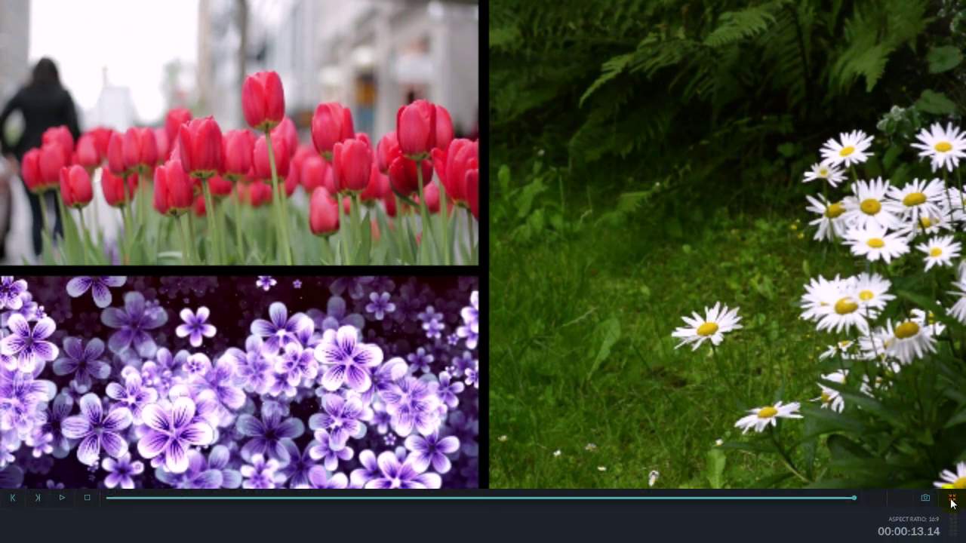
click(950, 503)
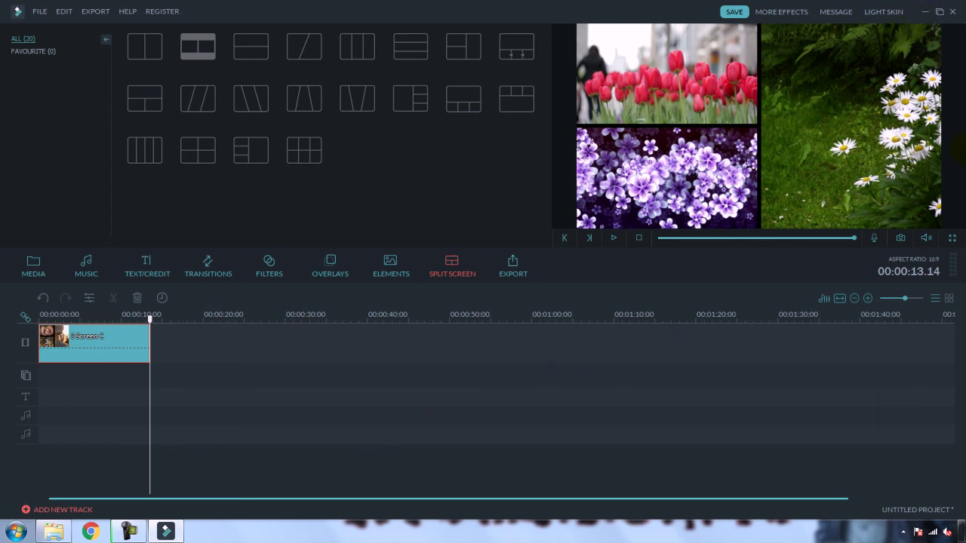
click(922, 12)
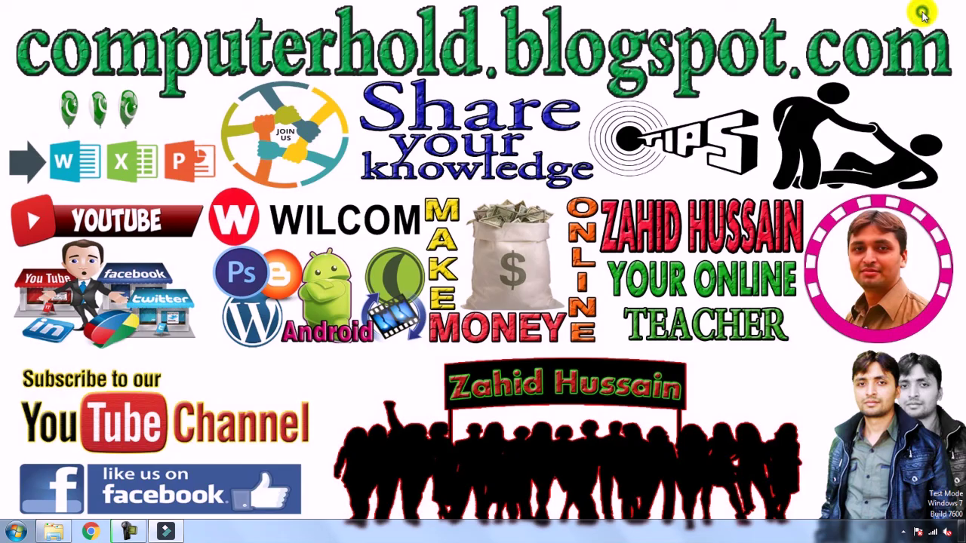